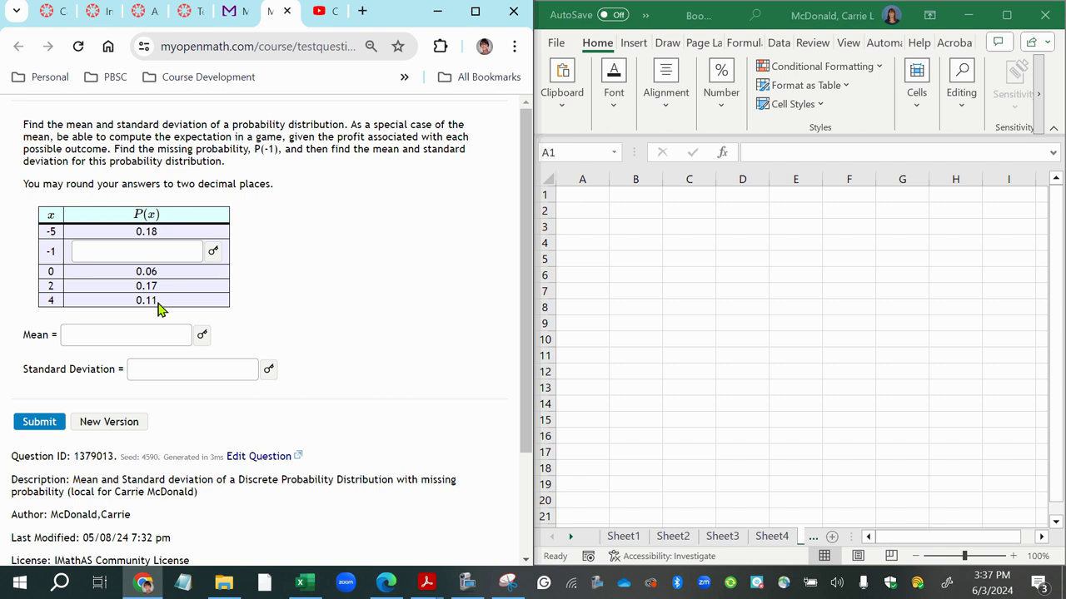
Copy the question's x and P(x) table (rows -5 through 4) into Excel starting at cell A1
left_click(103, 243)
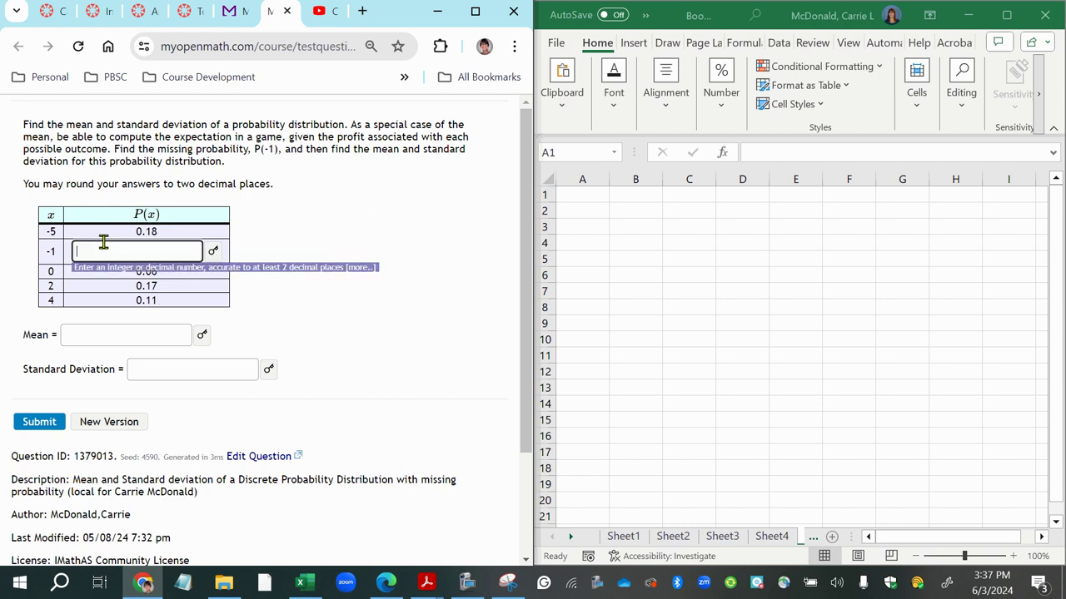
left_click(25, 210)
left_click_drag(25, 210, 238, 310)
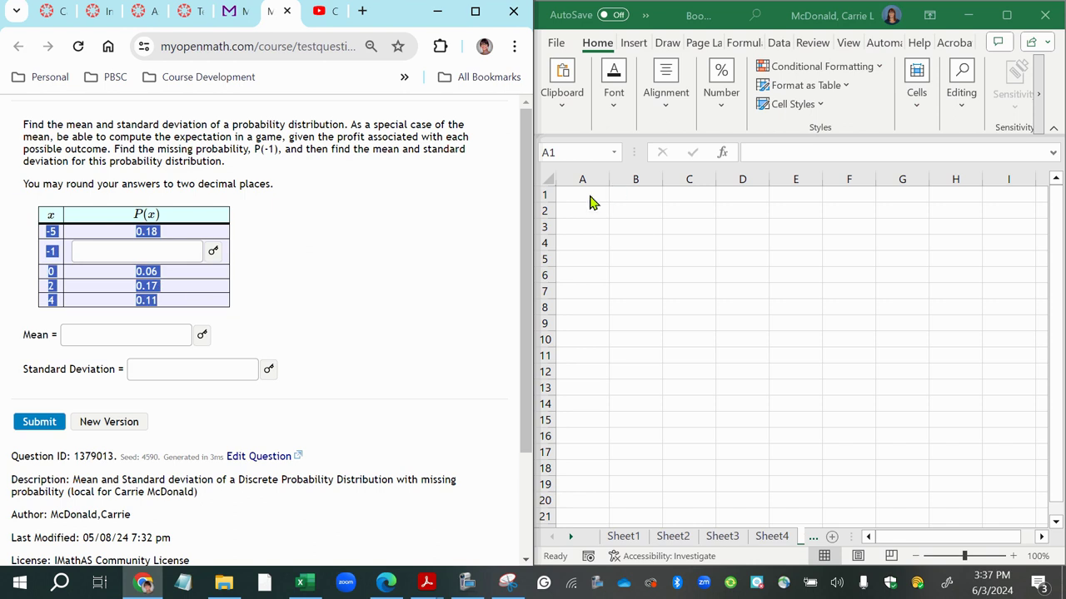
left_click(587, 195)
key("ctrl+c")
key("ctrl+v")
left_click_drag(24, 196, 197, 297)
left_click(228, 317)
left_click_drag(240, 324, 31, 210)
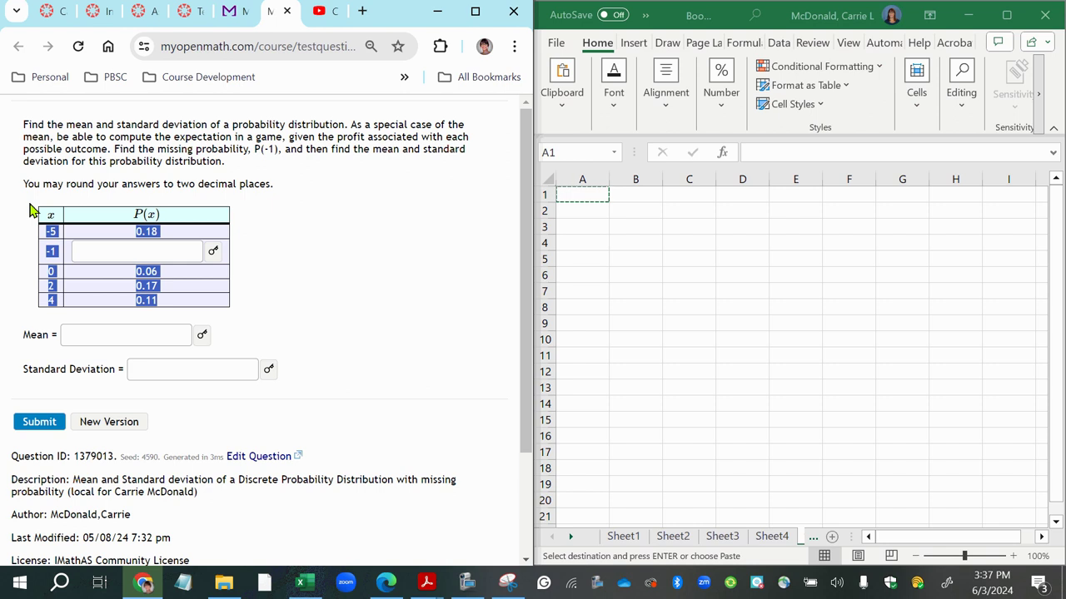
key("ctrl+c")
left_click(587, 192)
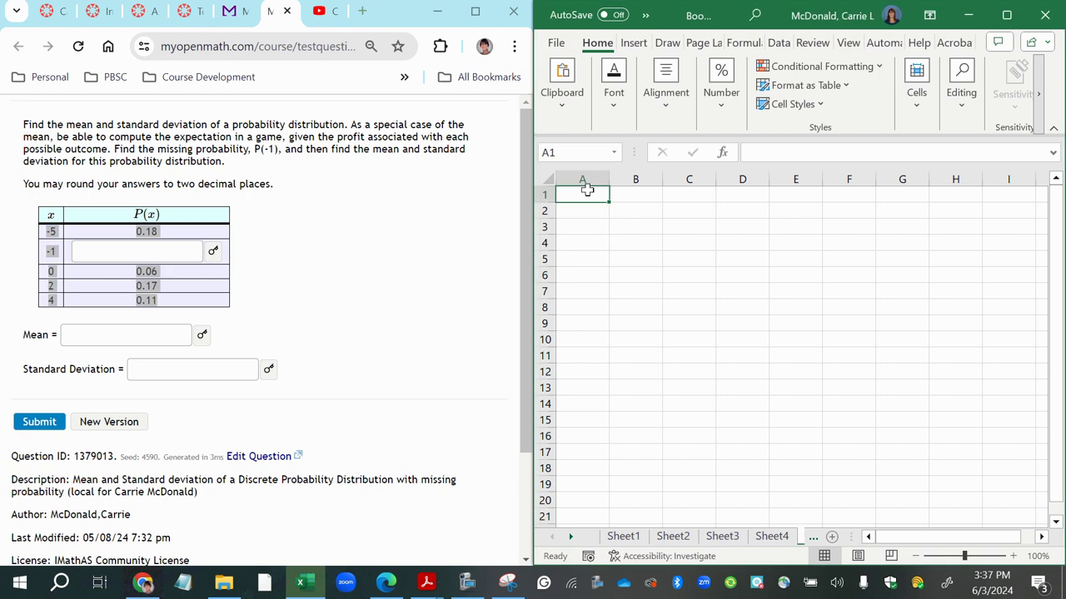
key("ctrl+v")
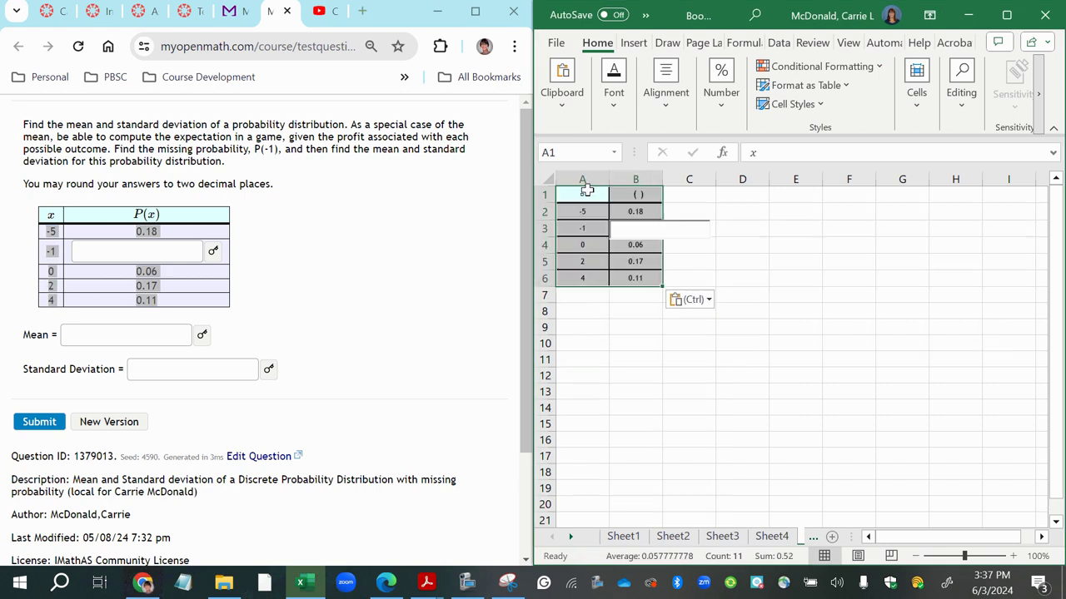
Delete the stray =1-sum( text sitting over cell B3
left_click(645, 235)
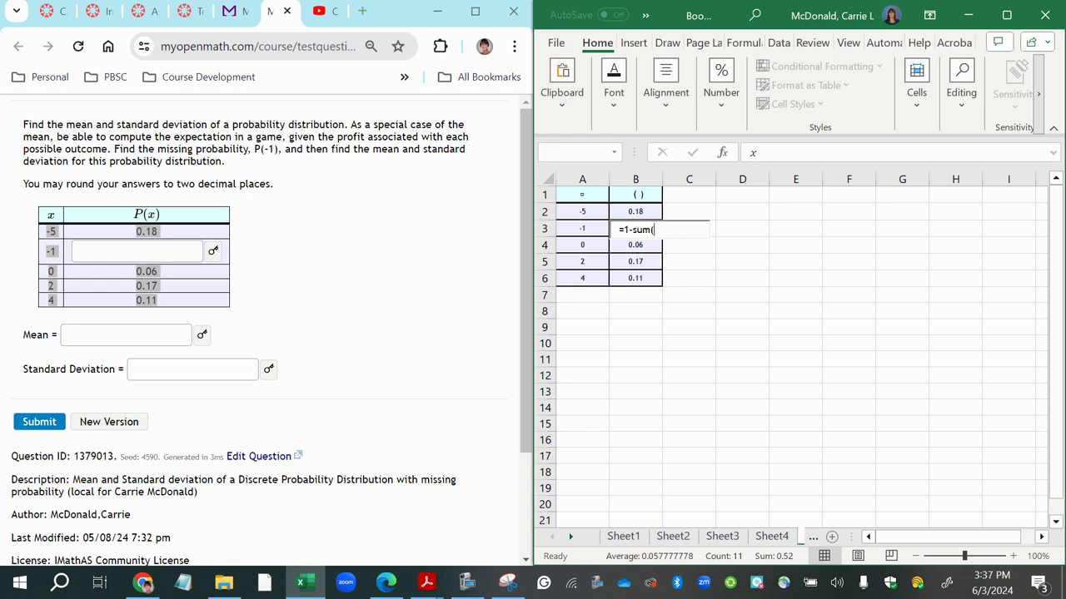
left_click(636, 211)
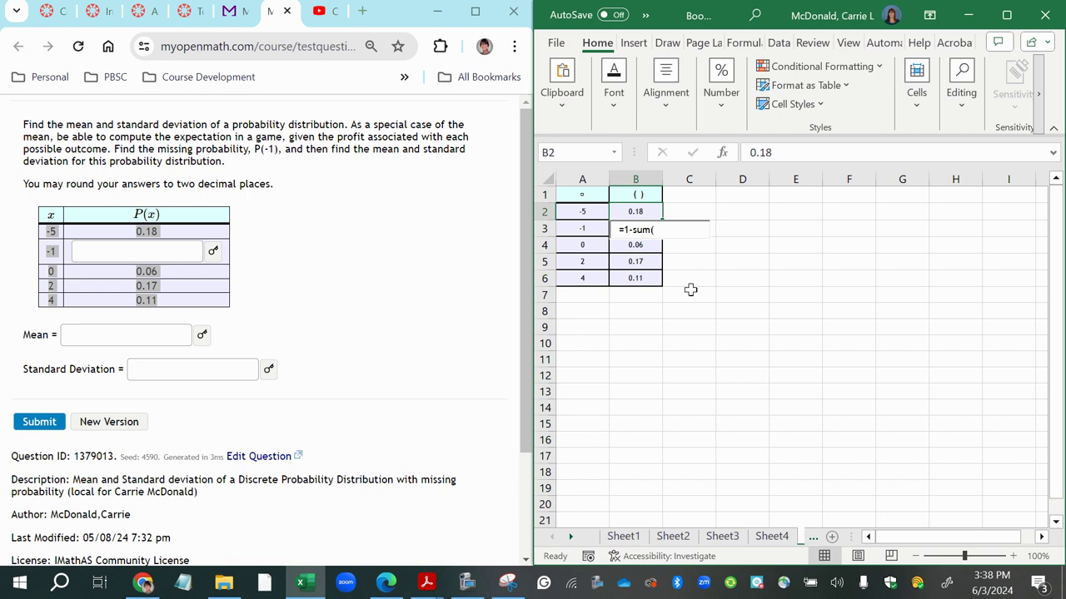
key("BackSpace")
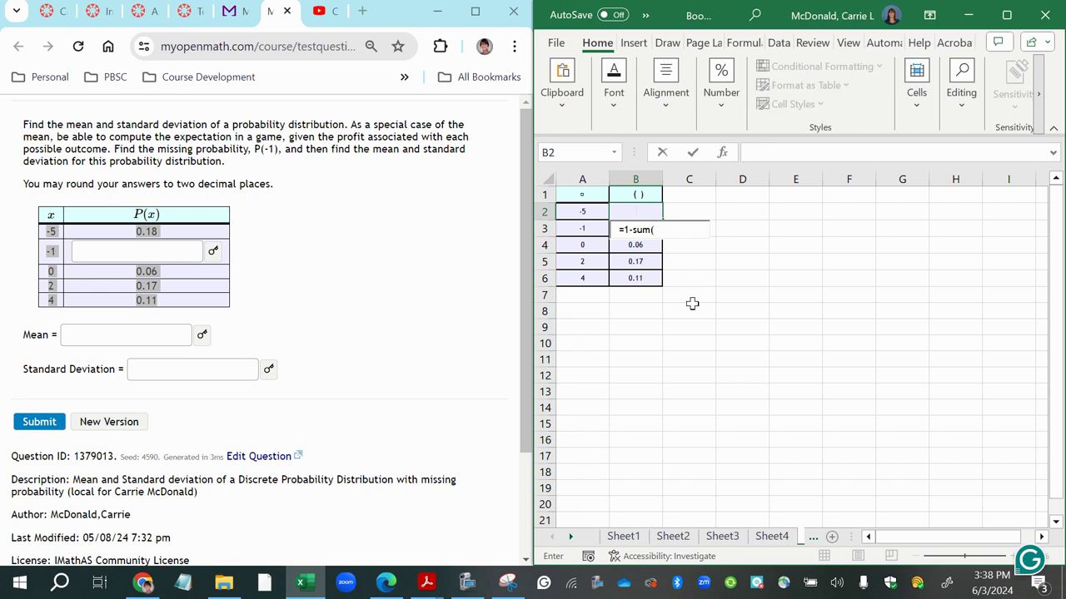
key("Escape")
left_click(696, 303)
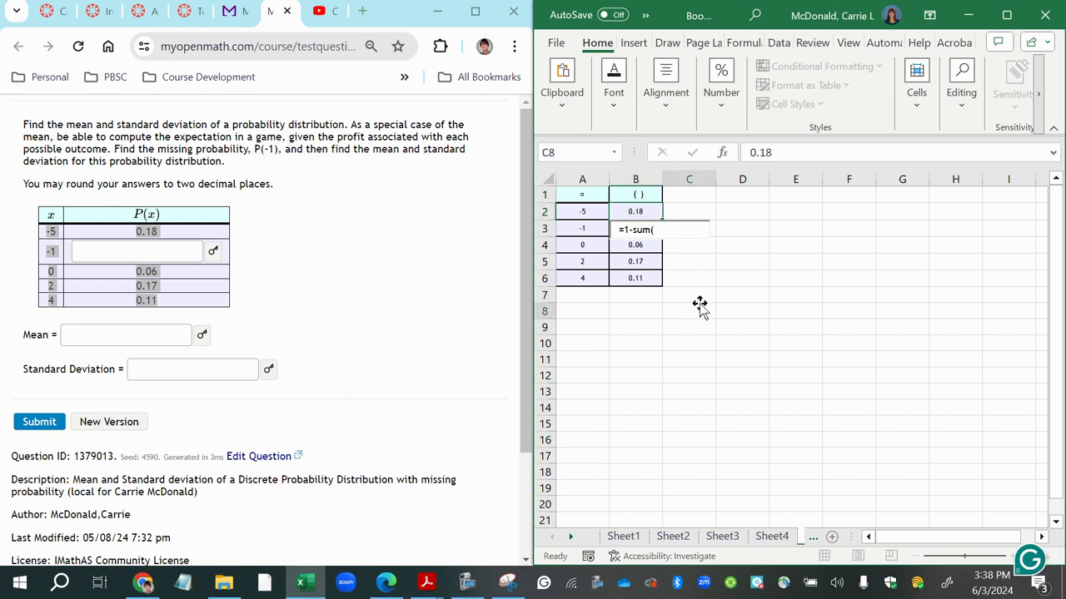
left_click(637, 229)
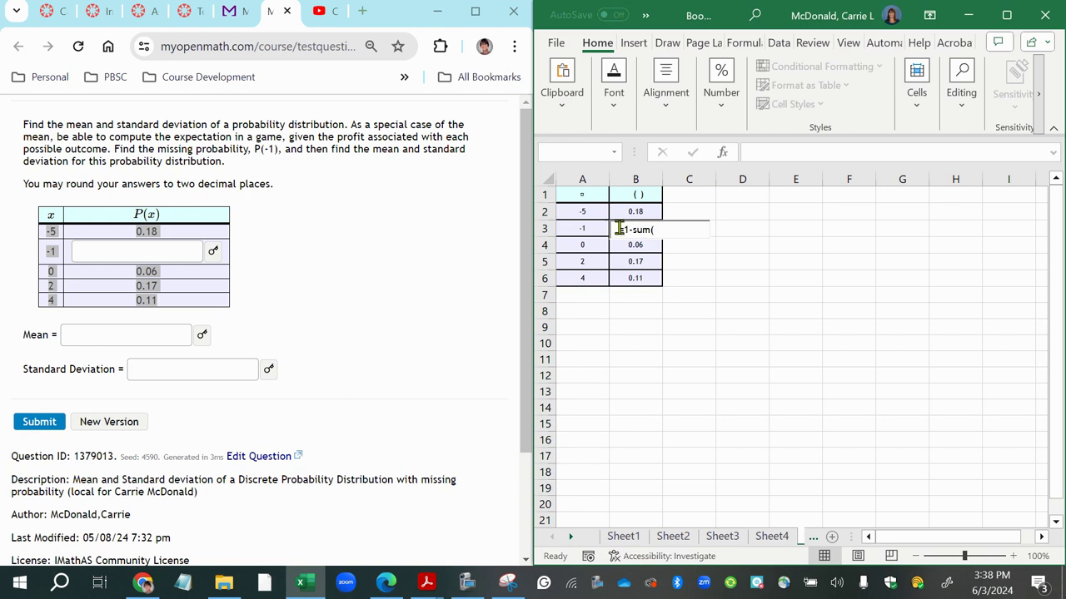
triple_click(664, 234)
key("Delete")
left_click(738, 263)
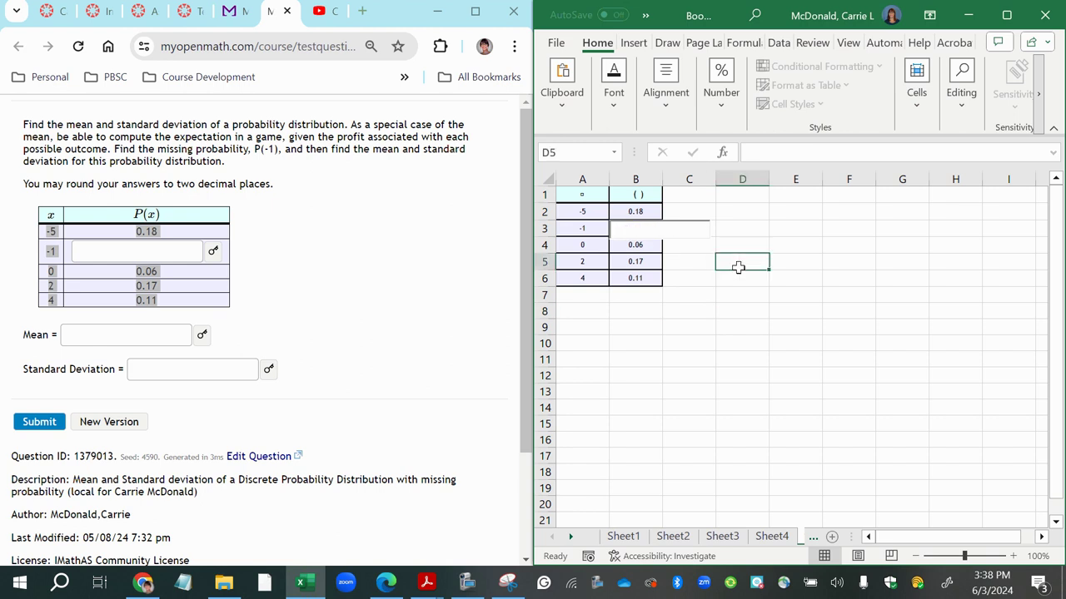
Enter =SUM(B2:B6) in D1 to total the known probabilities, 0.52
left_click(759, 197)
type("=sy")
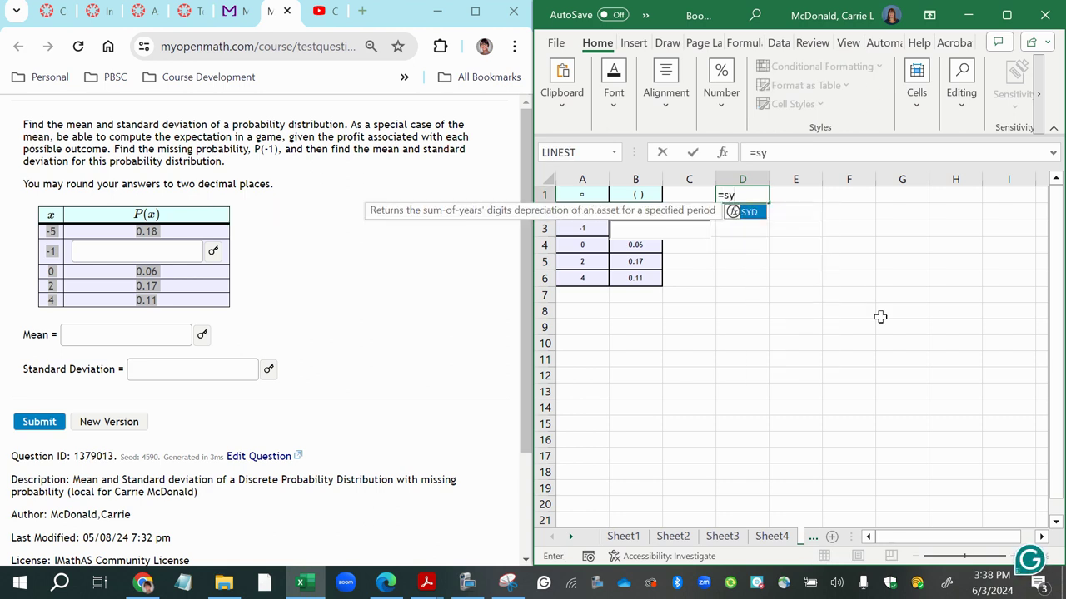
key("BackSpace")
type("um*")
key("BackSpace")
type("(")
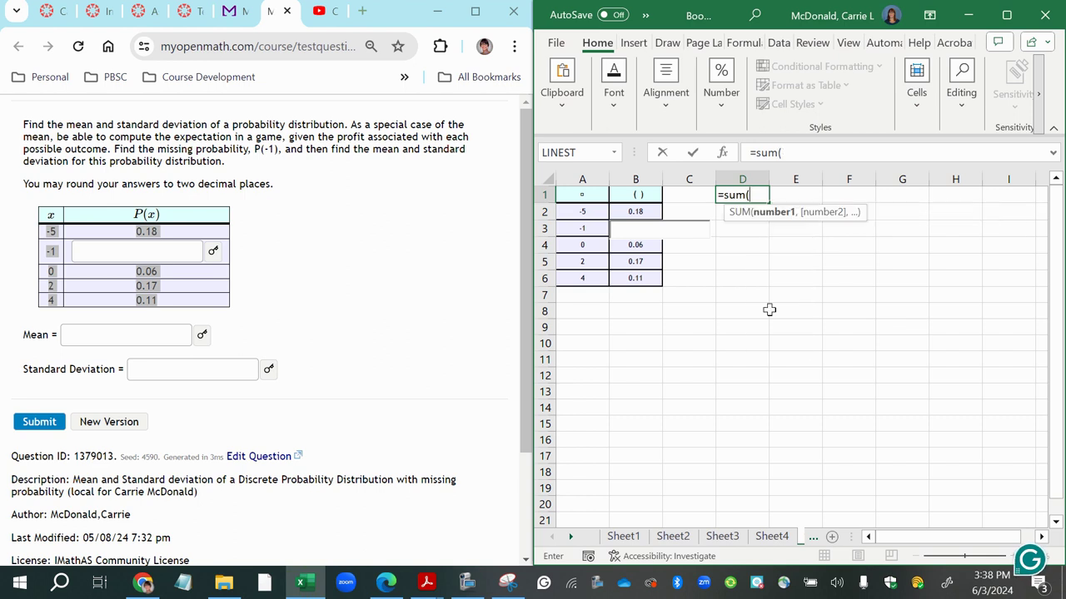
left_click(633, 211)
left_click_drag(632, 211, 640, 280)
key("Return")
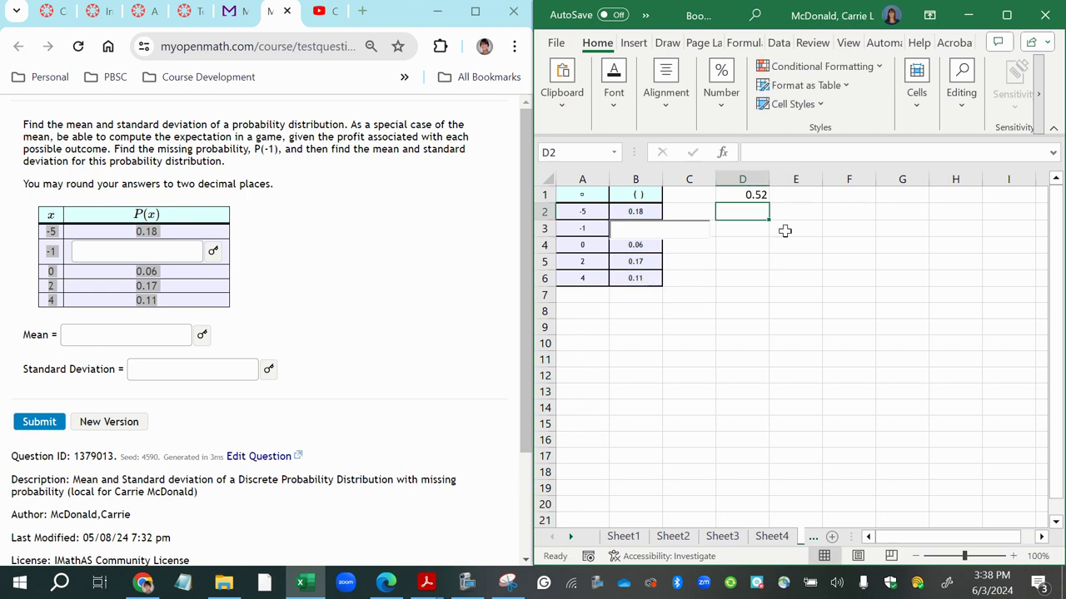
left_click(753, 194)
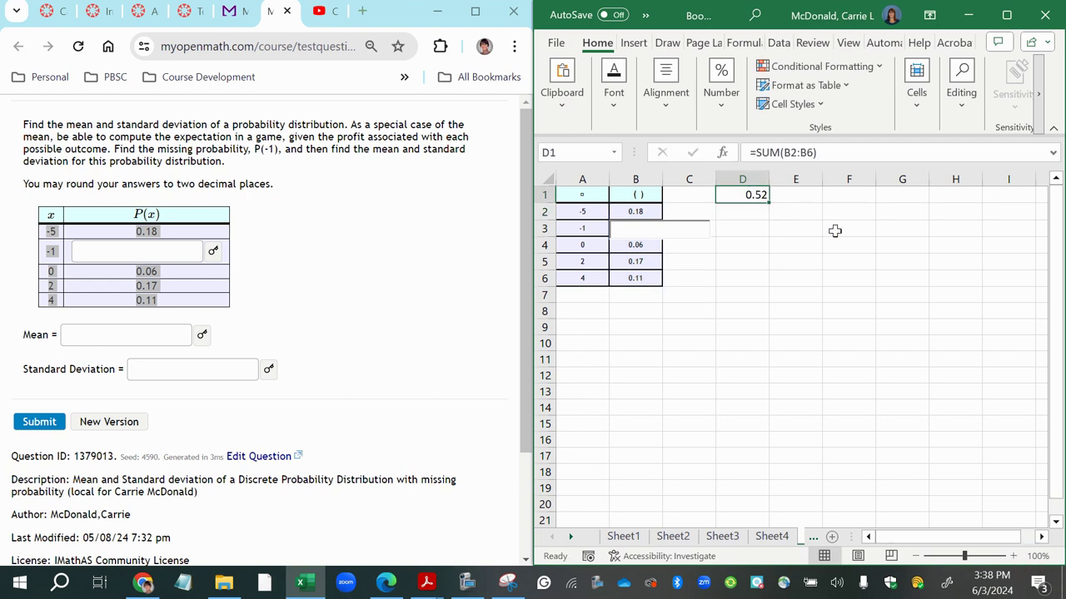
left_click(756, 210)
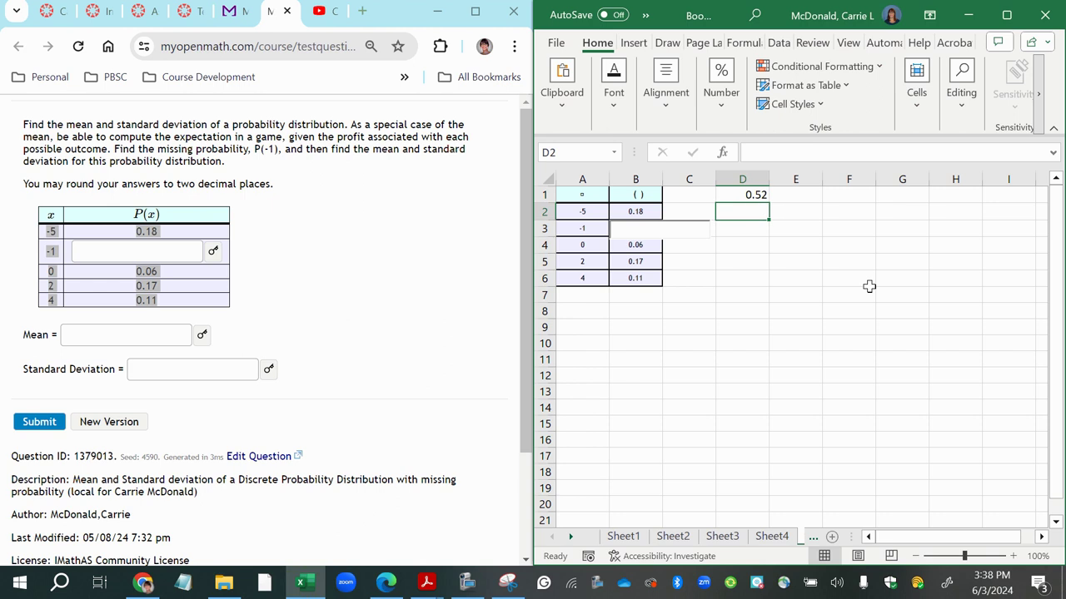
left_click(753, 194)
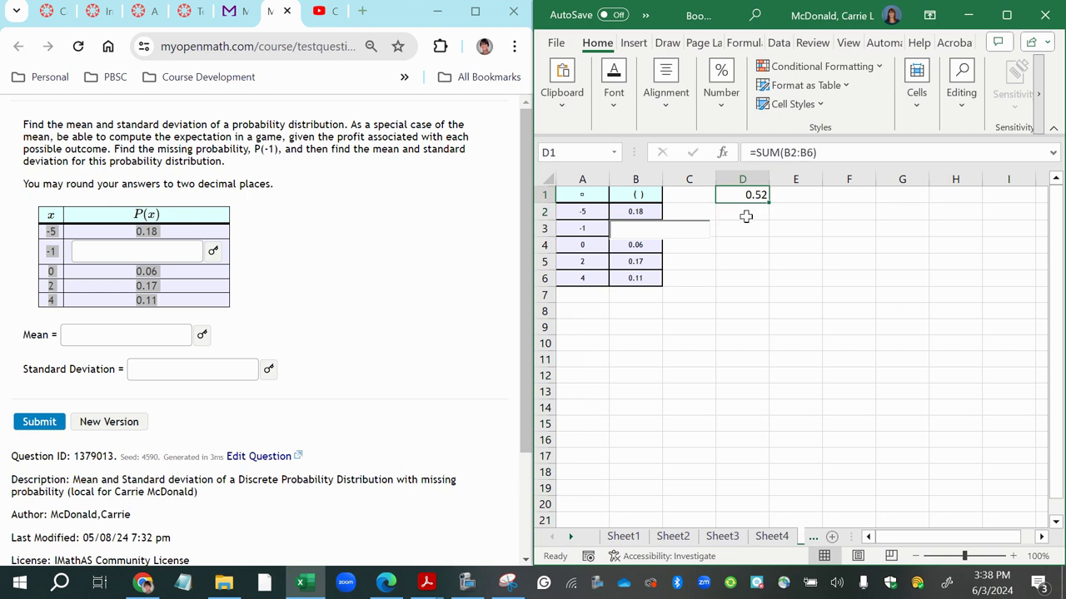
Compute the missing probability in D2 as =1-D1, giving 0.48
left_click(746, 216)
type("=1-")
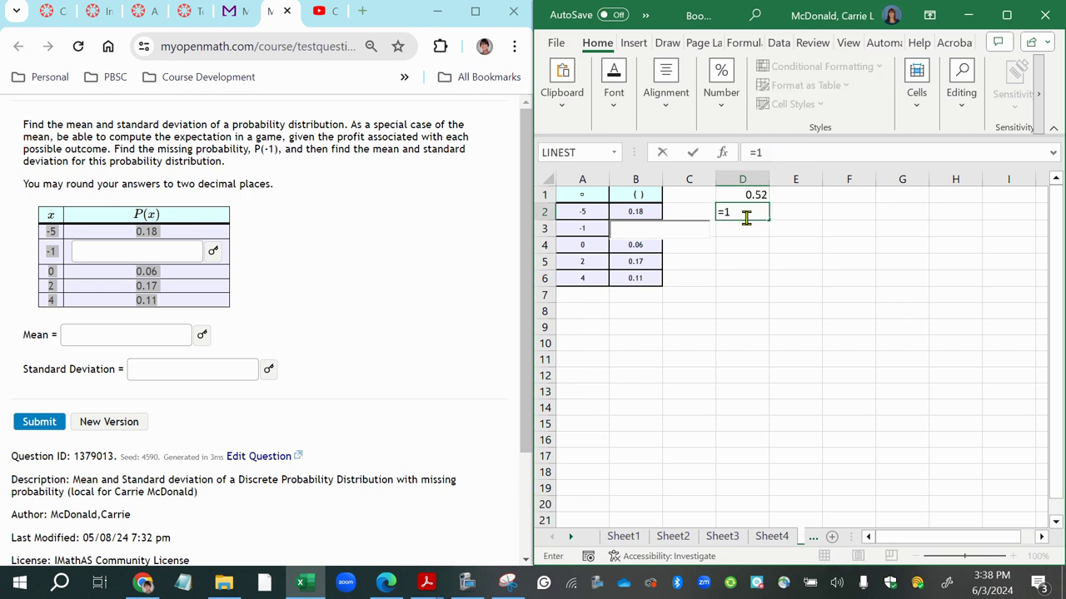
left_click(754, 194)
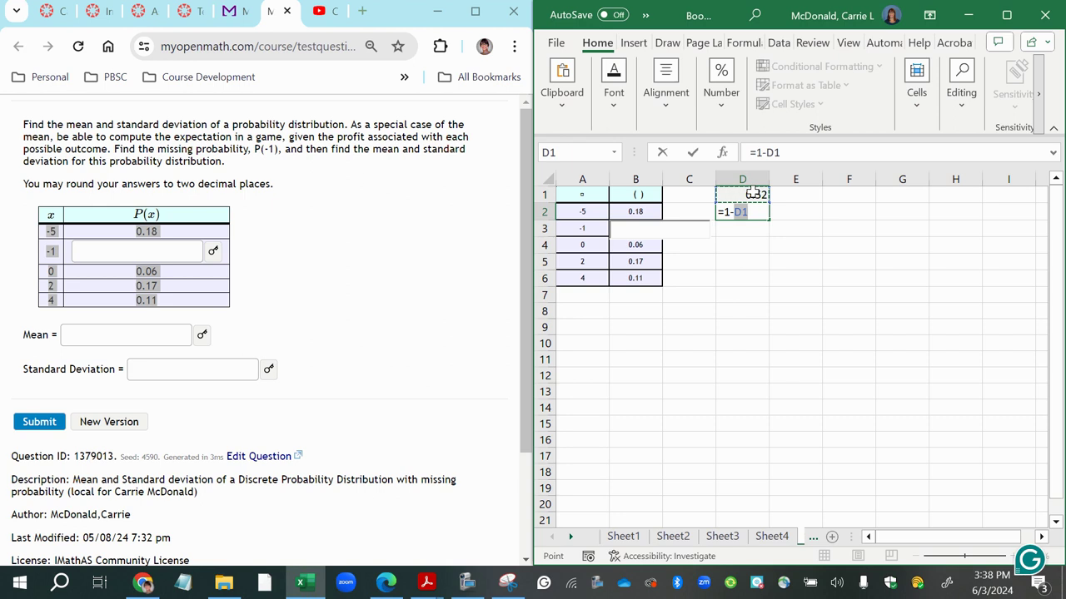
key("Return")
left_click(184, 249)
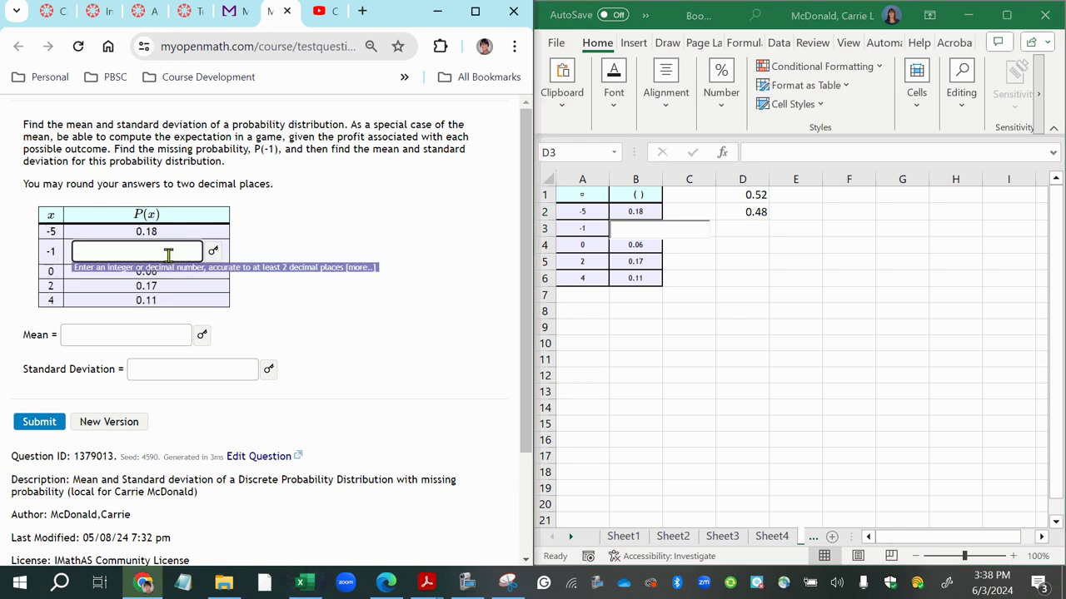
Submit 0.48 as the P(-1) answer and return to the question page
type("0.48")
key("Return")
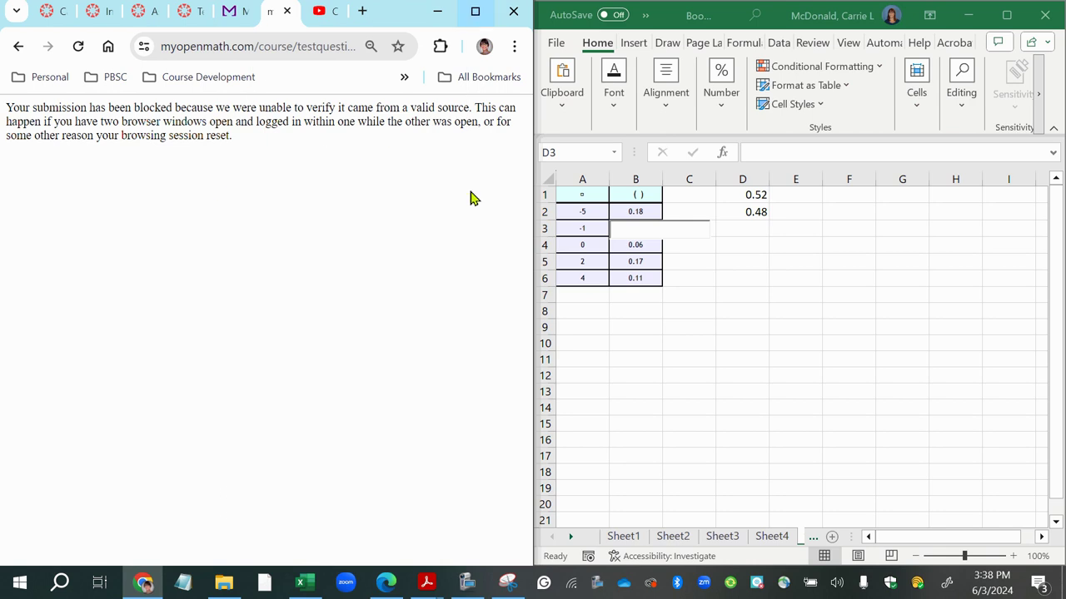
mouse_move(467, 587)
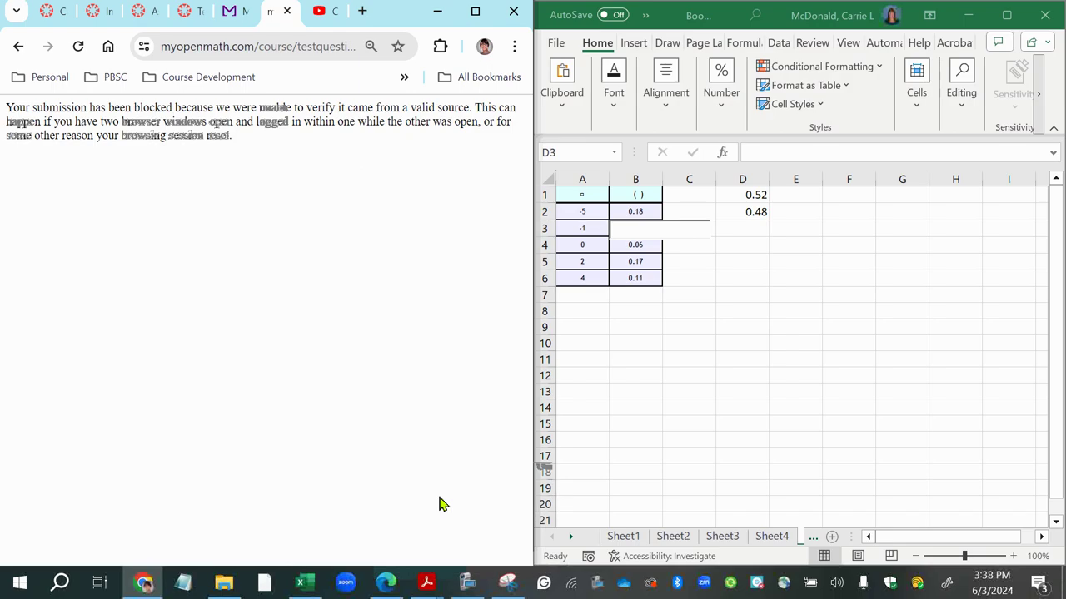
left_click(467, 583)
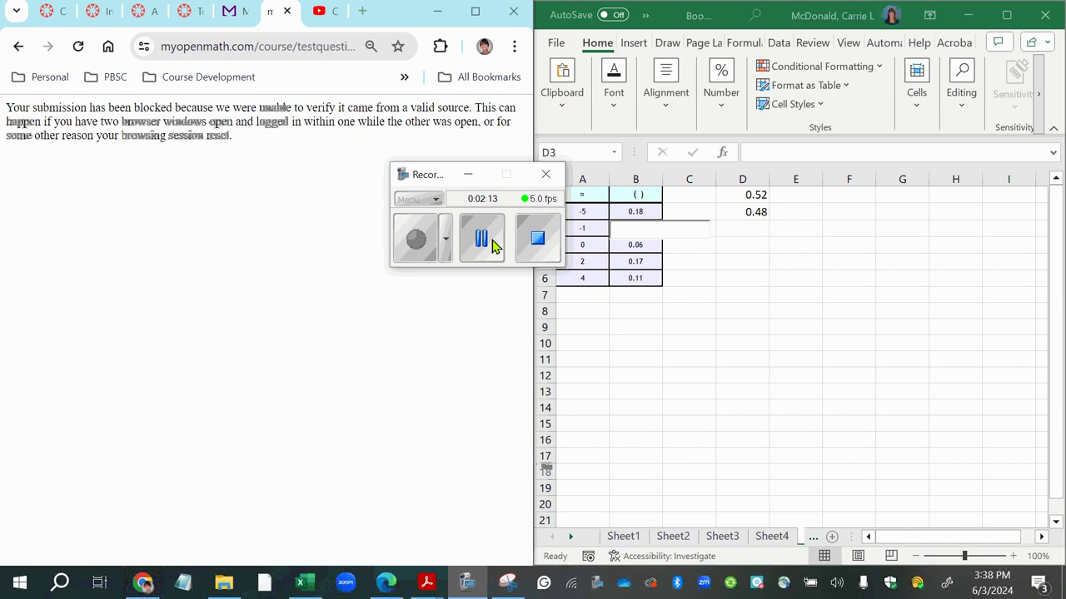
left_click(483, 244)
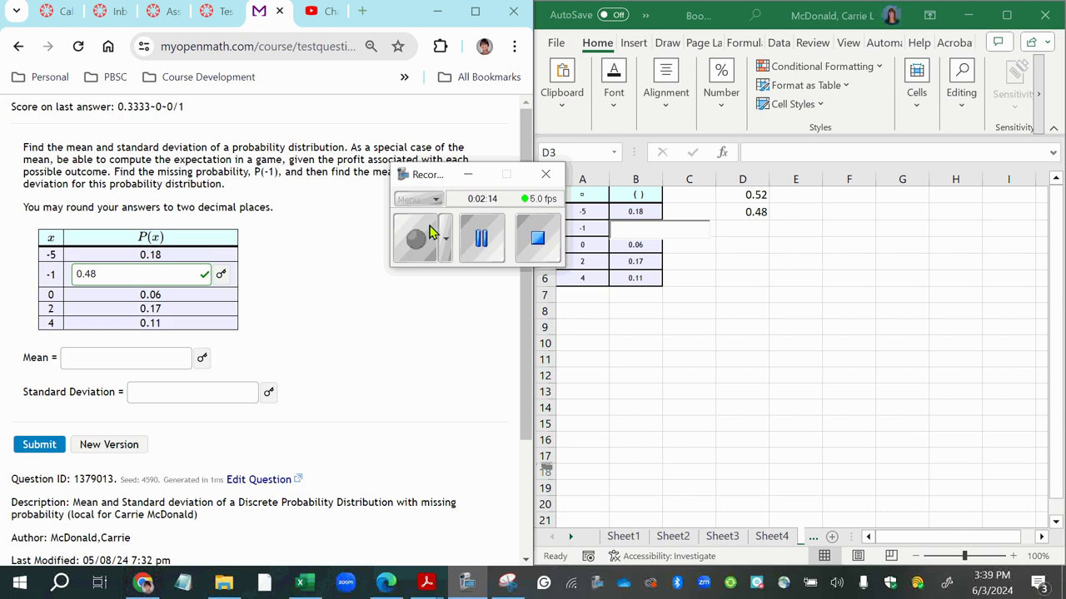
left_click(468, 175)
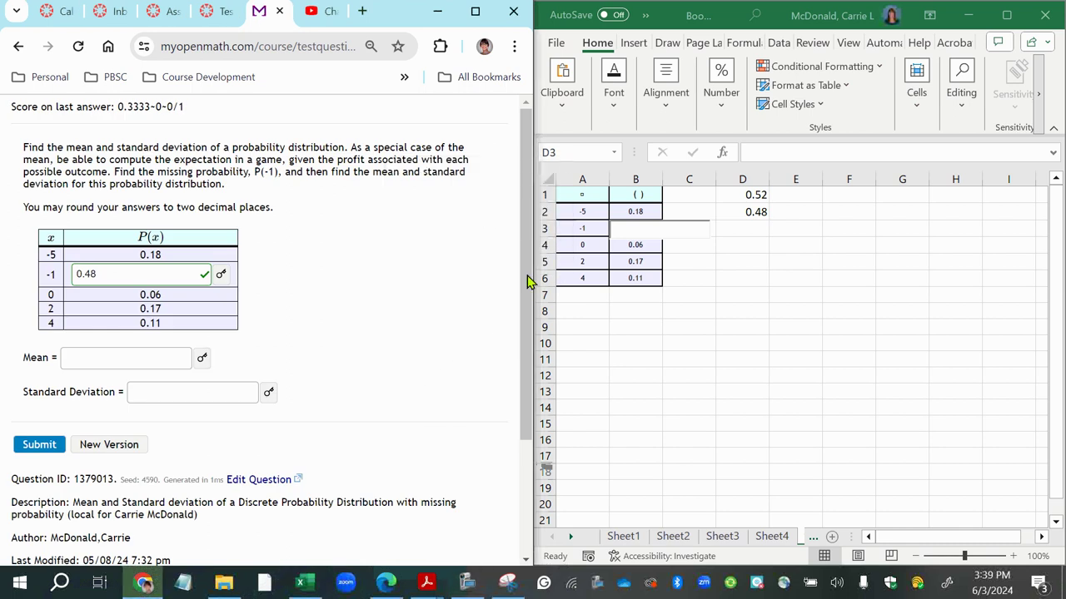
left_click(112, 277)
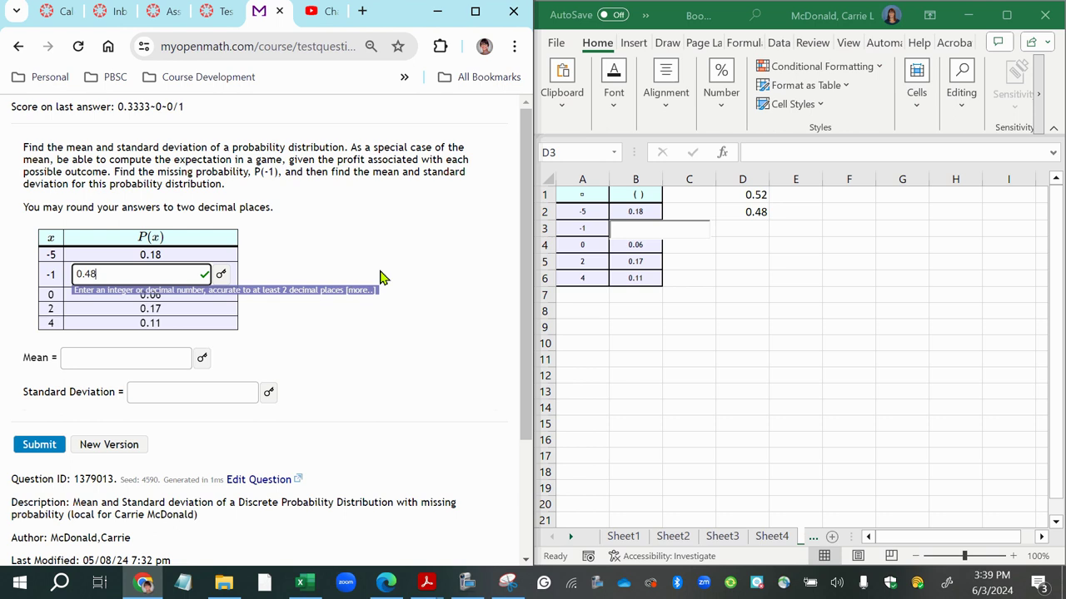
left_click(166, 275)
left_click(347, 239)
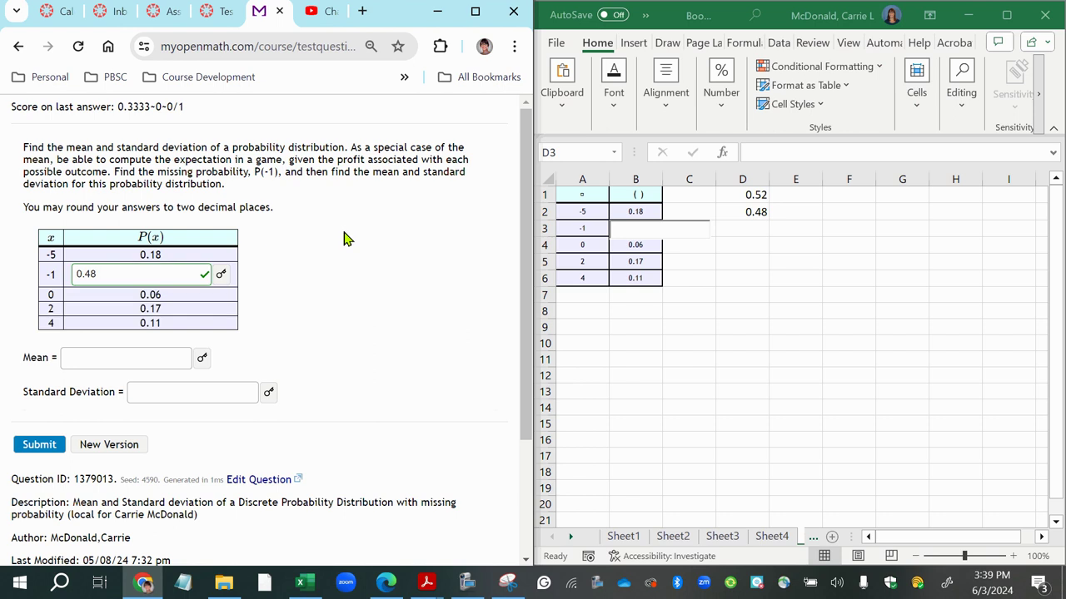
left_click(142, 278)
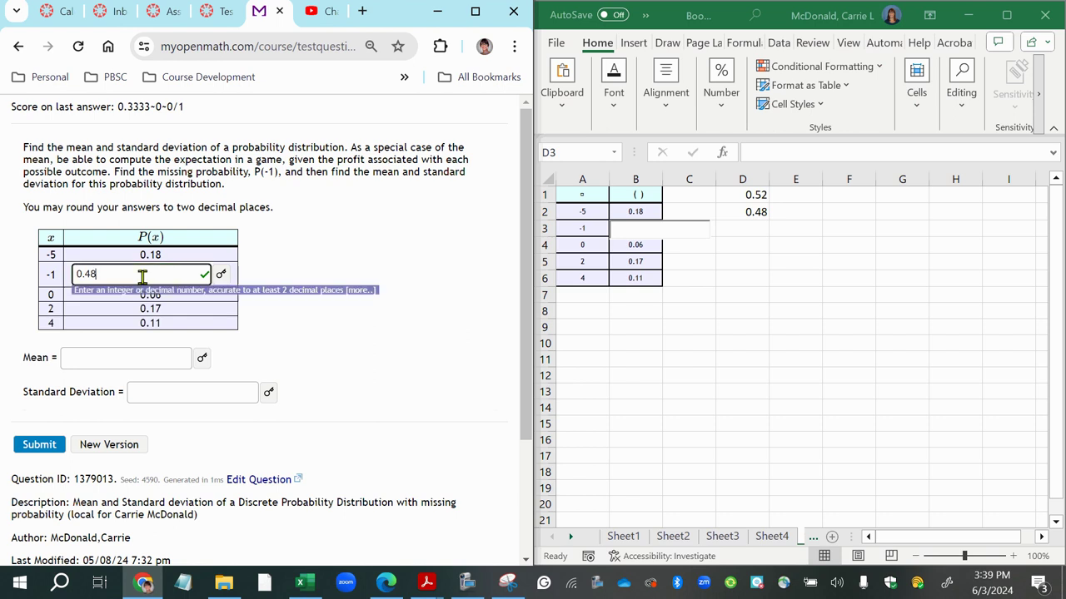
left_click(103, 354)
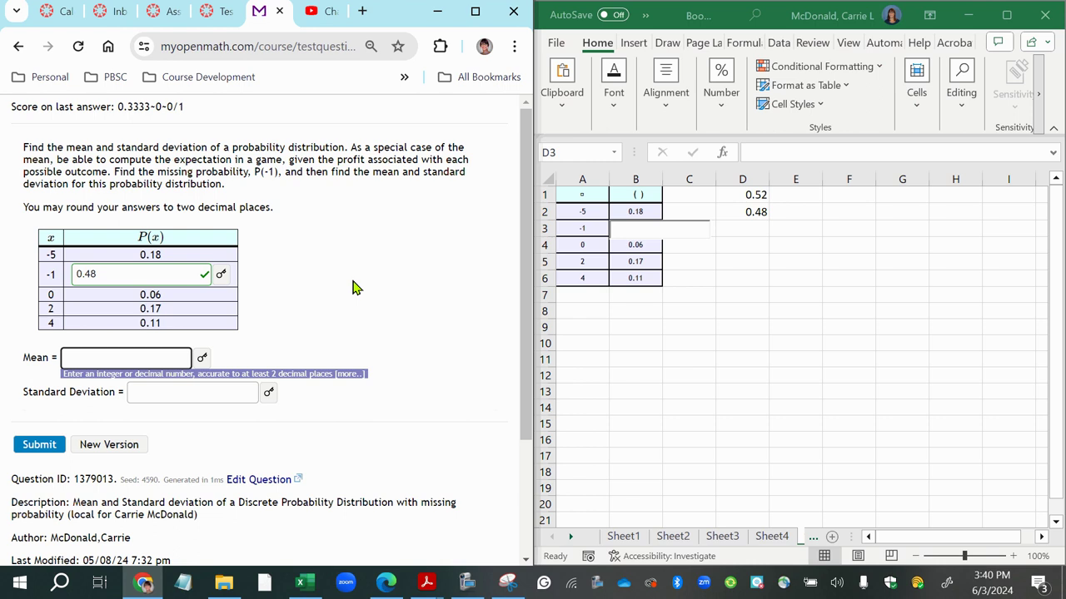
left_click(161, 268)
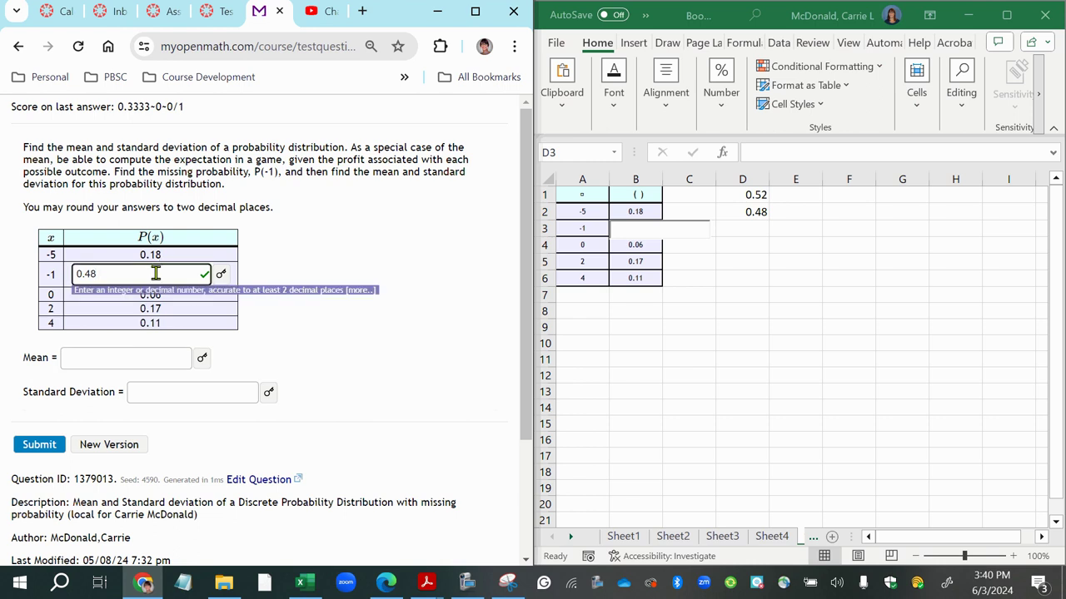
Highlight Mean, -5 and 0.18 on the question, then bring up Excel's Draw pen tools
left_click(305, 344)
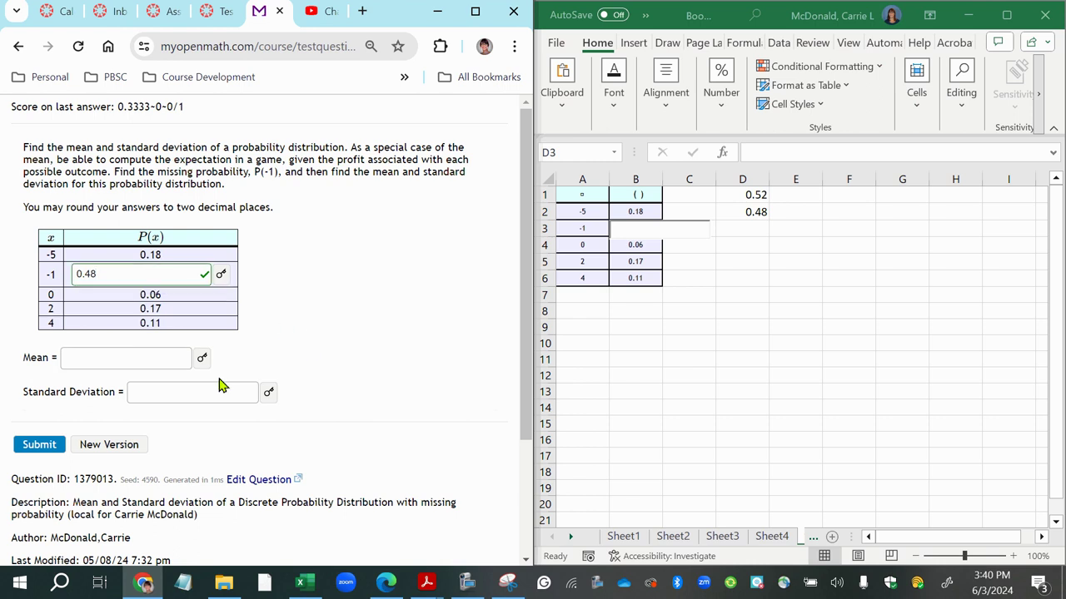
left_click_drag(25, 364, 53, 358)
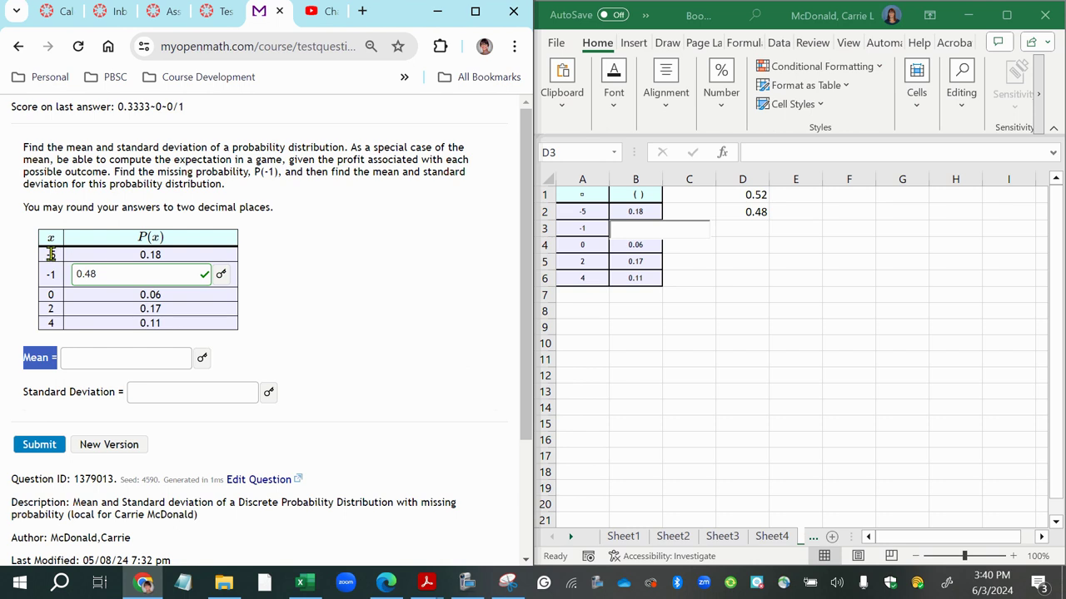
left_click_drag(43, 258, 59, 262)
left_click_drag(137, 263, 172, 261)
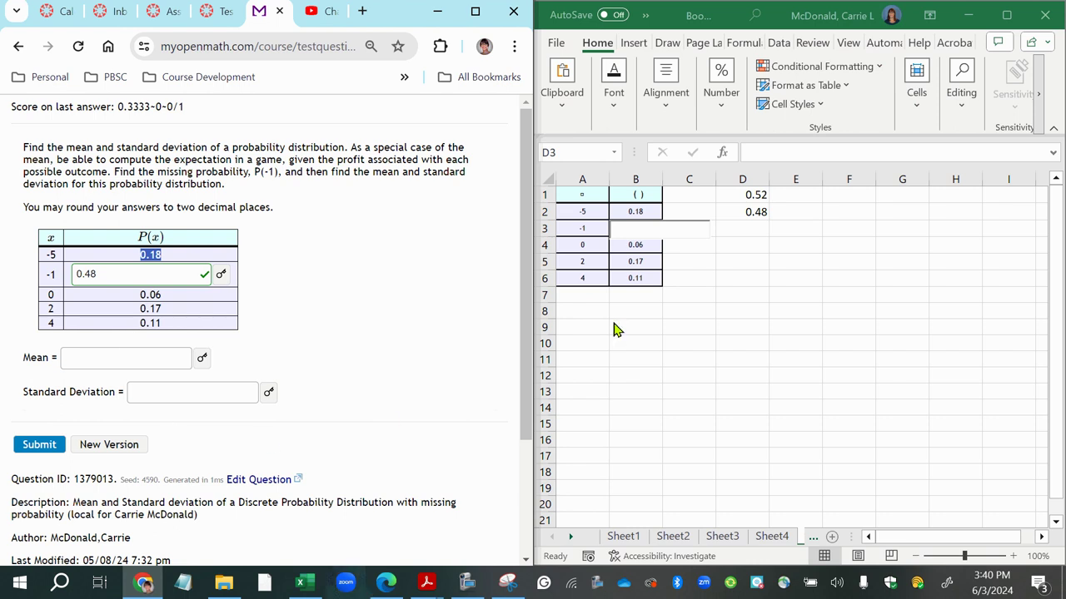
key("alt+Tab")
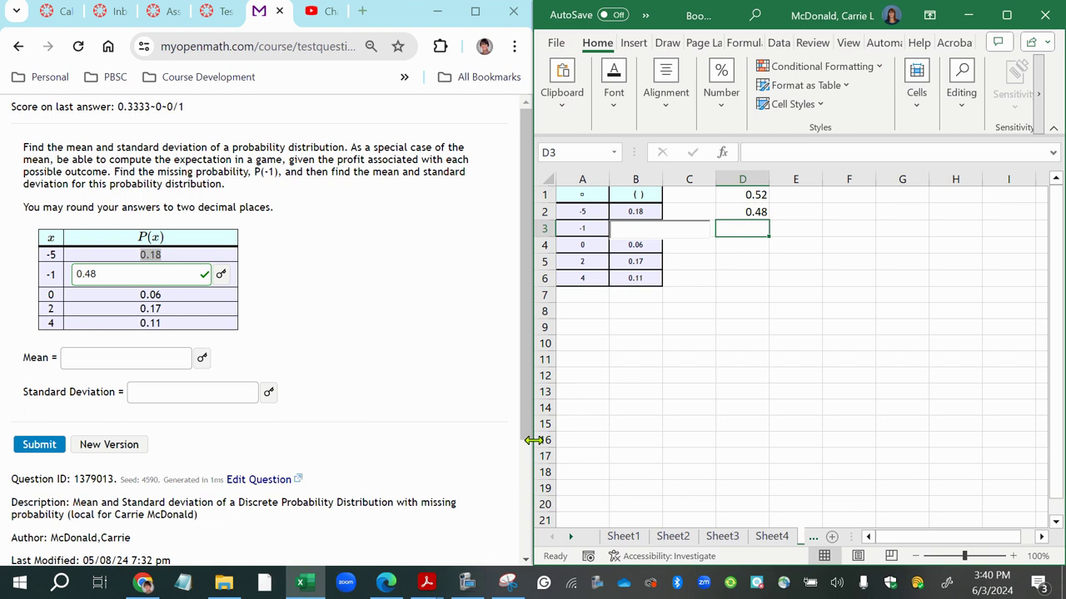
left_click(668, 43)
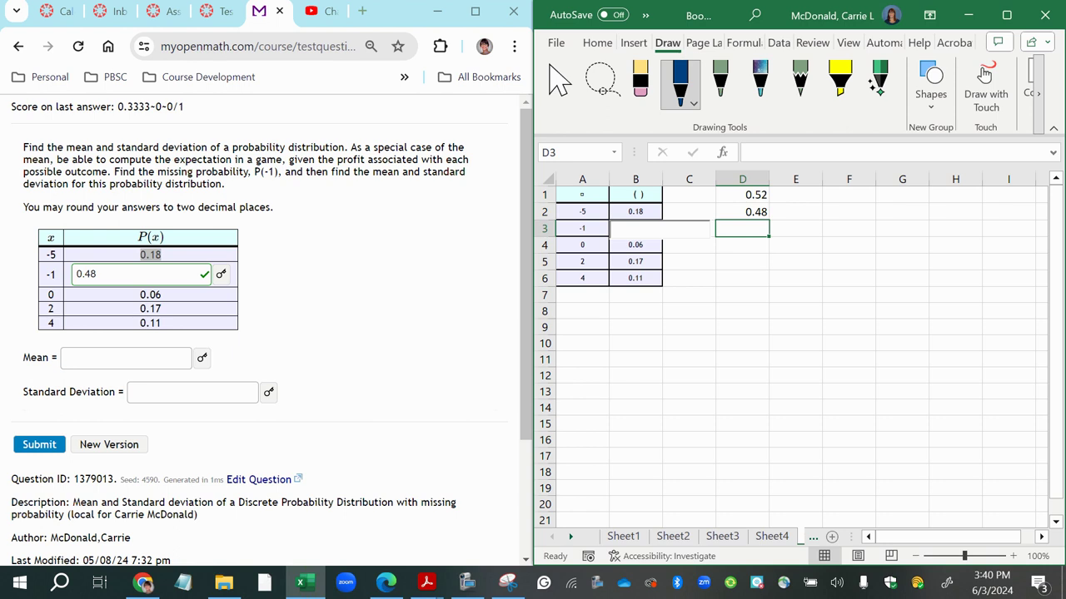
Handwrite 'Mean' beside the table, erasing and redoing the first attempt
mouse_move(724, 301)
left_mouse_down()
mouse_move(728, 287)
mouse_move(746, 301)
mouse_move(791, 302)
left_mouse_up()
left_click(654, 92)
left_click(784, 298)
left_click(681, 79)
mouse_move(727, 276)
left_mouse_down()
mouse_move(727, 306)
mouse_move(756, 306)
left_mouse_up()
mouse_move(766, 294)
left_mouse_down()
mouse_move(760, 307)
mouse_move(787, 305)
left_mouse_up()
Handwrite 'Expected Value' beneath Mean
left_click_drag(720, 328, 730, 348)
mouse_move(736, 332)
left_mouse_down()
mouse_move(746, 351)
mouse_move(737, 353)
left_mouse_up()
left_click_drag(748, 333, 754, 360)
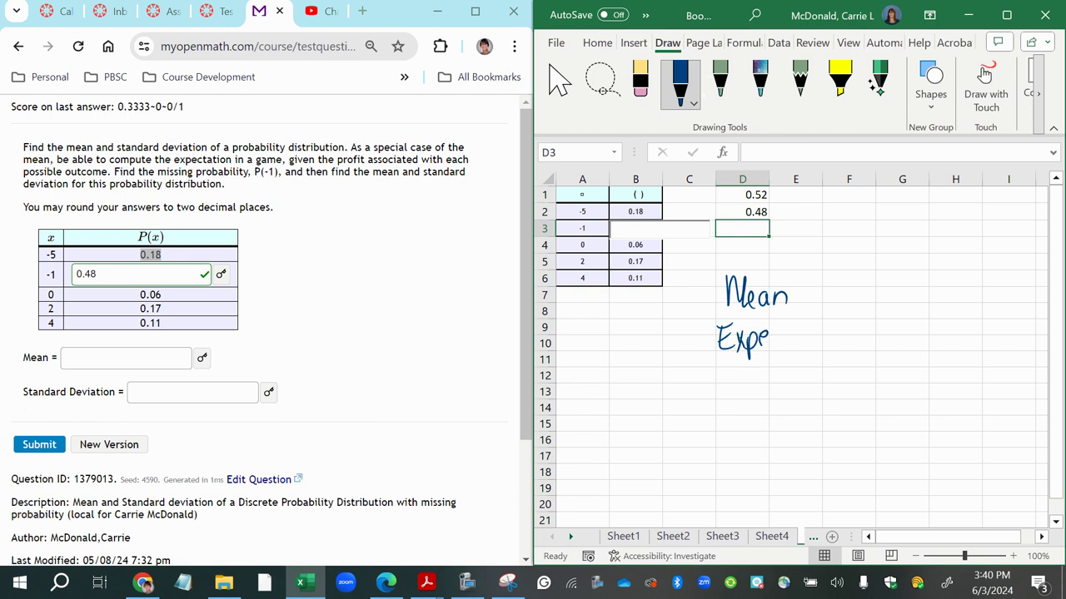
left_click_drag(781, 338, 794, 337)
mouse_move(799, 334)
left_mouse_down()
mouse_move(836, 322)
mouse_move(858, 353)
left_mouse_up()
left_click_drag(862, 334, 889, 351)
Ink a colon, the μ symbol with an equals sign, and 'E(x) ='
left_click(898, 294)
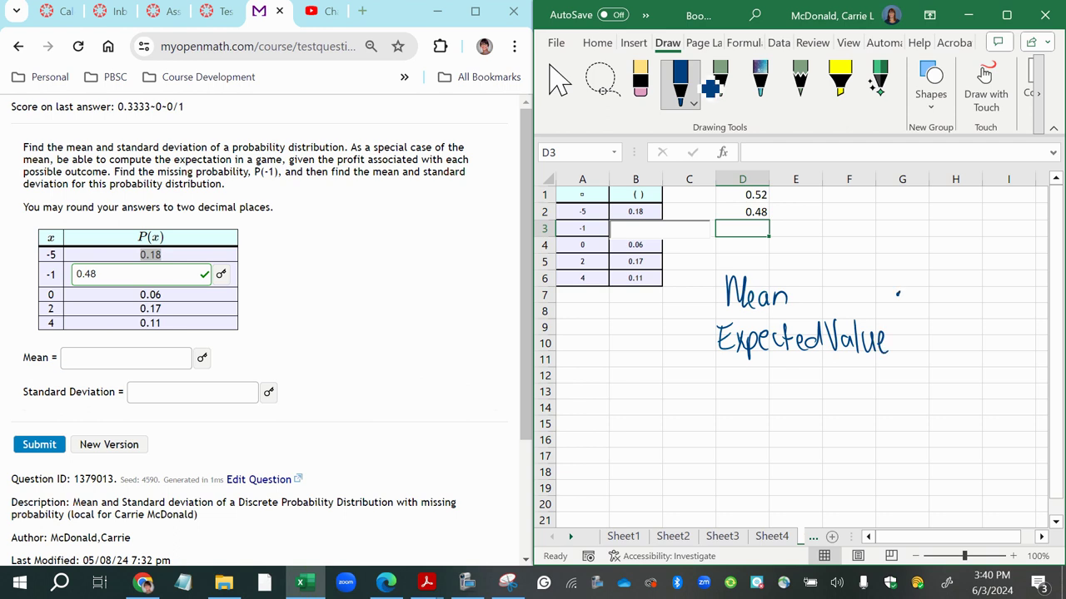
left_click(899, 316)
left_click_drag(917, 284, 945, 314)
mouse_move(914, 335)
left_mouse_down()
mouse_move(912, 360)
mouse_move(929, 358)
left_mouse_up()
mouse_move(913, 346)
left_mouse_down()
mouse_move(929, 332)
mouse_move(956, 358)
left_mouse_up()
mouse_move(954, 338)
left_mouse_down()
mouse_move(943, 360)
mouse_move(959, 367)
mouse_move(989, 339)
mouse_move(989, 350)
left_mouse_up()
left_click_drag(962, 299, 976, 297)
left_click_drag(964, 308, 977, 307)
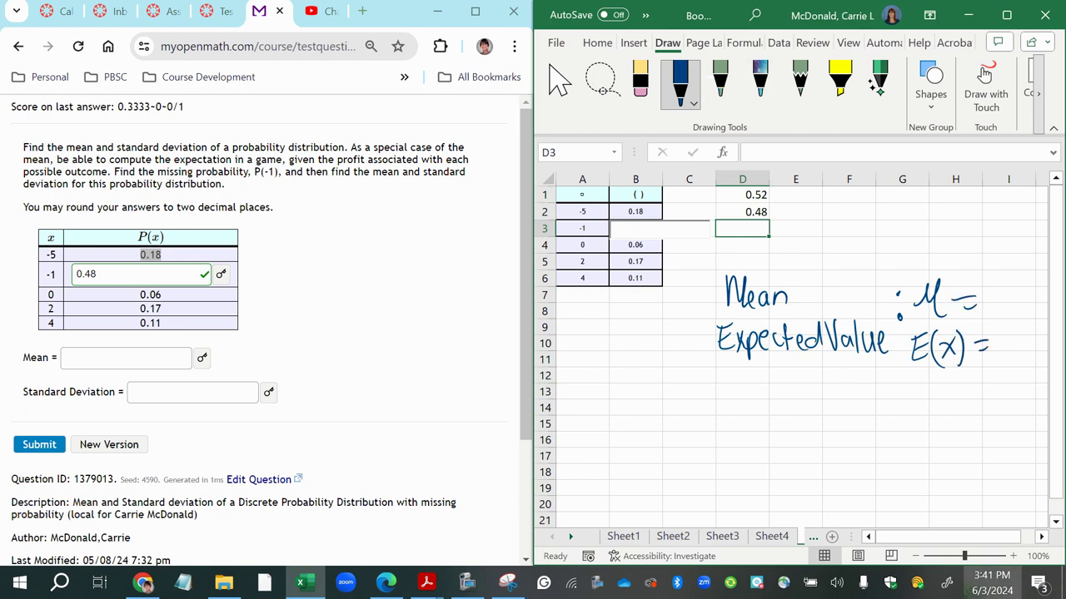
Darken the colon dots and add wavy underlines under μ = and E(x) =
left_click_drag(974, 537, 1014, 556)
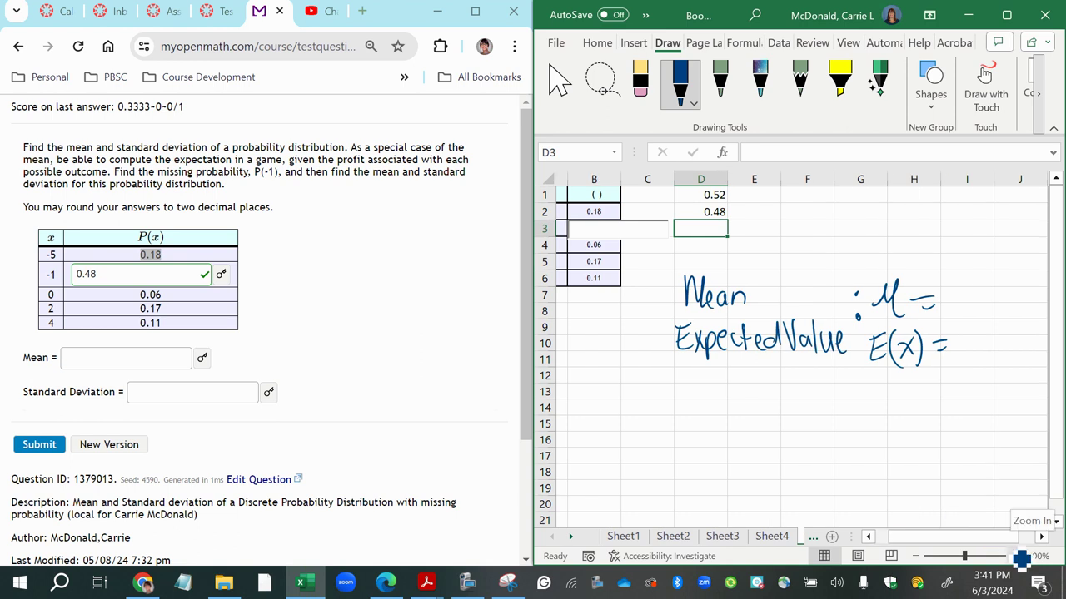
left_click(855, 293)
left_click(856, 296)
left_click(857, 317)
mouse_move(871, 368)
left_mouse_down()
mouse_move(873, 377)
mouse_move(921, 371)
left_mouse_up()
left_click_drag(873, 318, 912, 317)
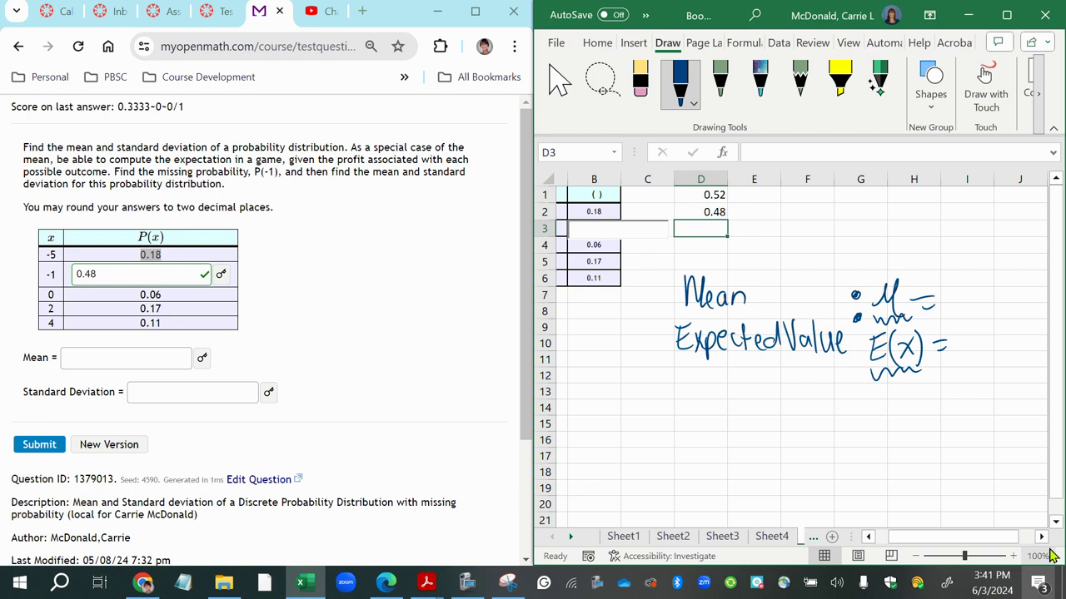
left_click(1042, 538)
left_click(1043, 538)
left_click(1043, 537)
left_click(1042, 538)
right_click(968, 316)
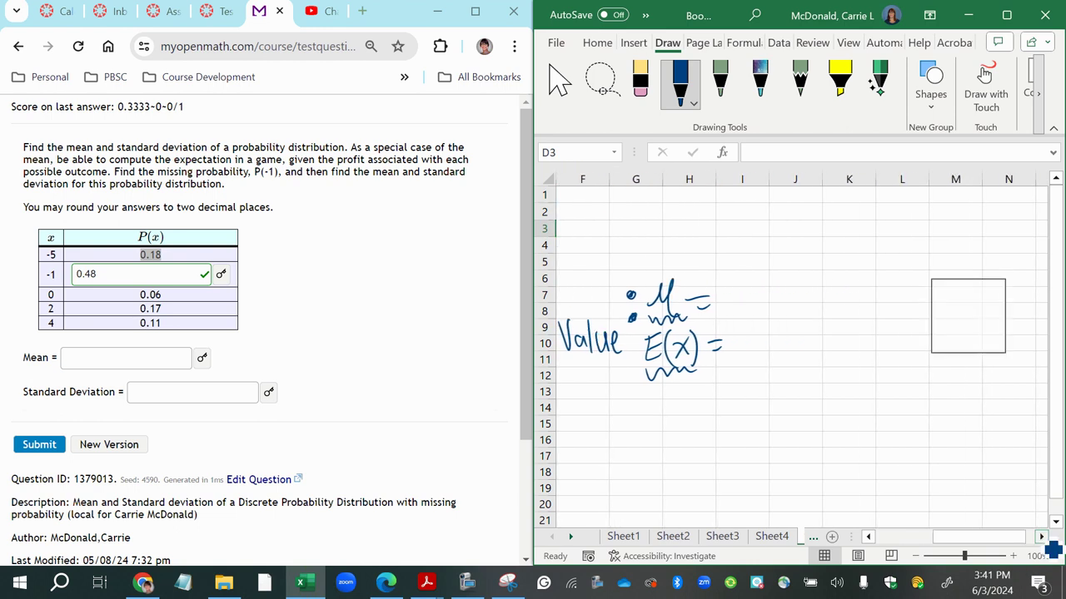
Handwrite Σ x·P(x) after μ = to complete the mean formula
mouse_move(781, 286)
left_mouse_down()
mouse_move(754, 292)
mouse_move(783, 334)
left_mouse_up()
left_click_drag(966, 314, 988, 314)
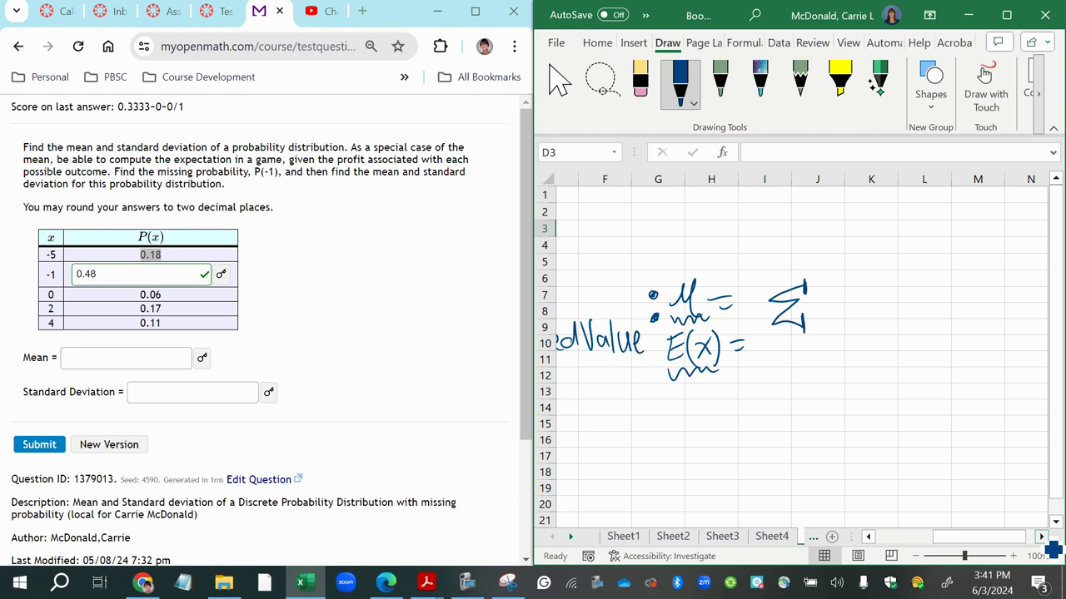
mouse_move(815, 302)
left_mouse_down()
mouse_move(835, 318)
mouse_move(819, 323)
left_mouse_up()
left_click(848, 309)
mouse_move(866, 297)
left_mouse_down()
mouse_move(868, 319)
mouse_move(866, 306)
mouse_move(895, 315)
left_mouse_up()
left_click_drag(916, 285, 919, 318)
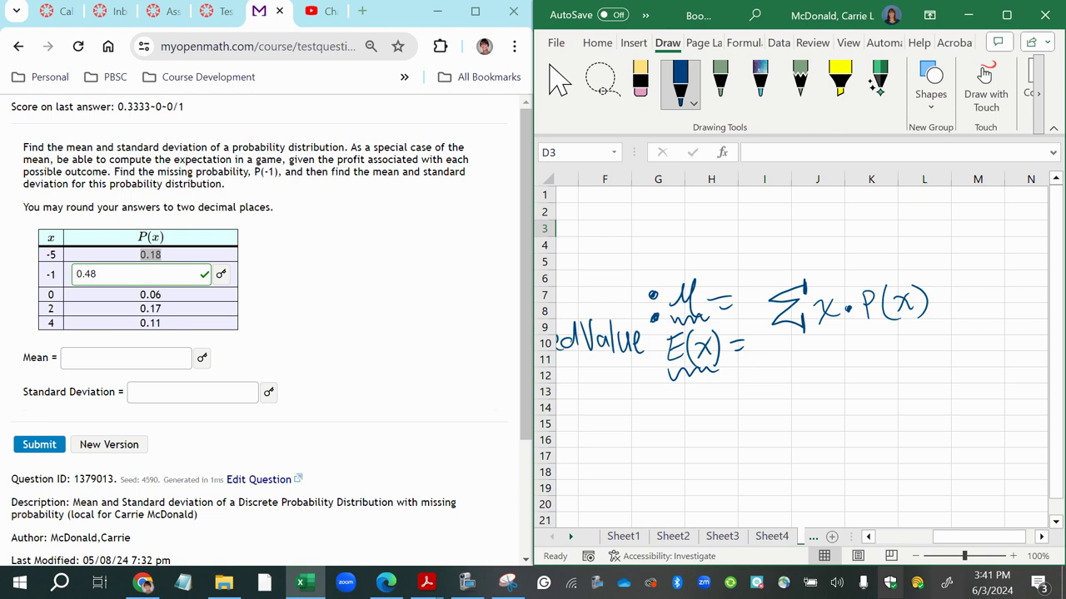
scroll(768, 395, "left", 3)
Enter the header P(x) in cell B1
left_click(701, 241)
left_click(688, 195)
key("Home")
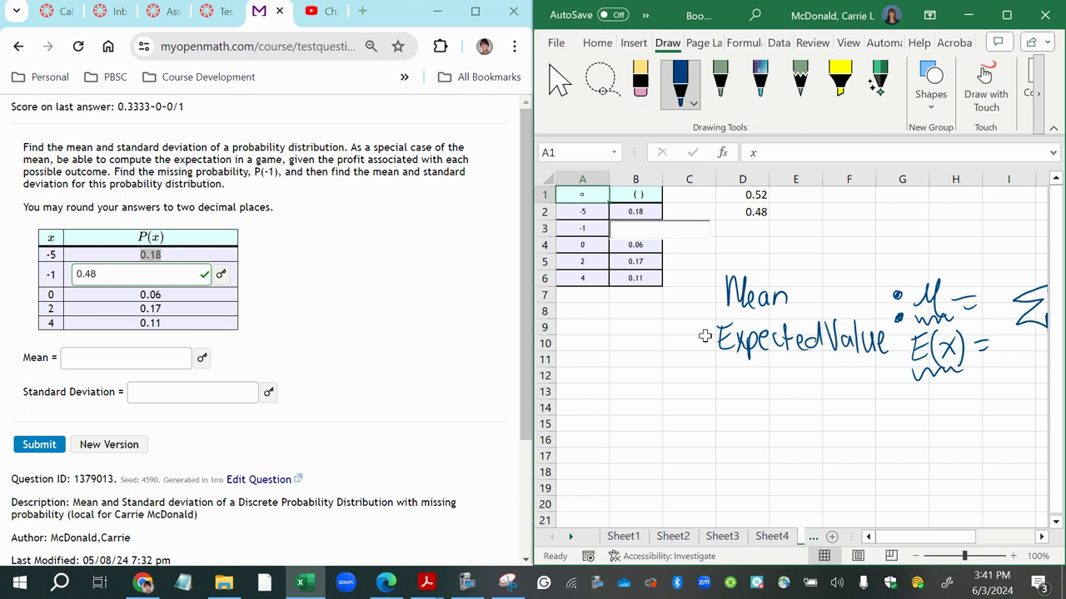
key("Right")
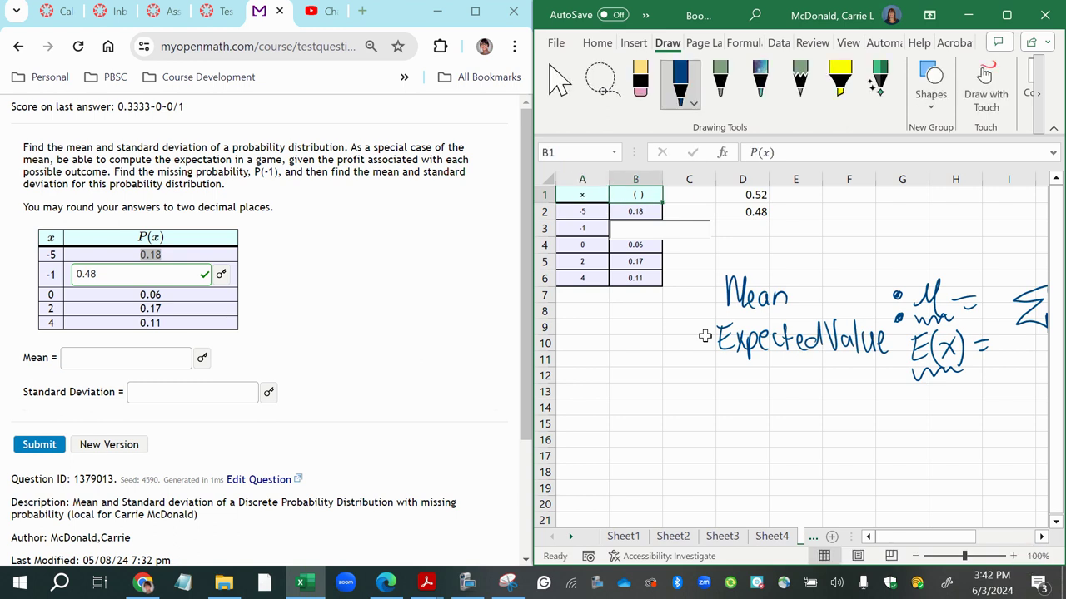
type("P(x)")
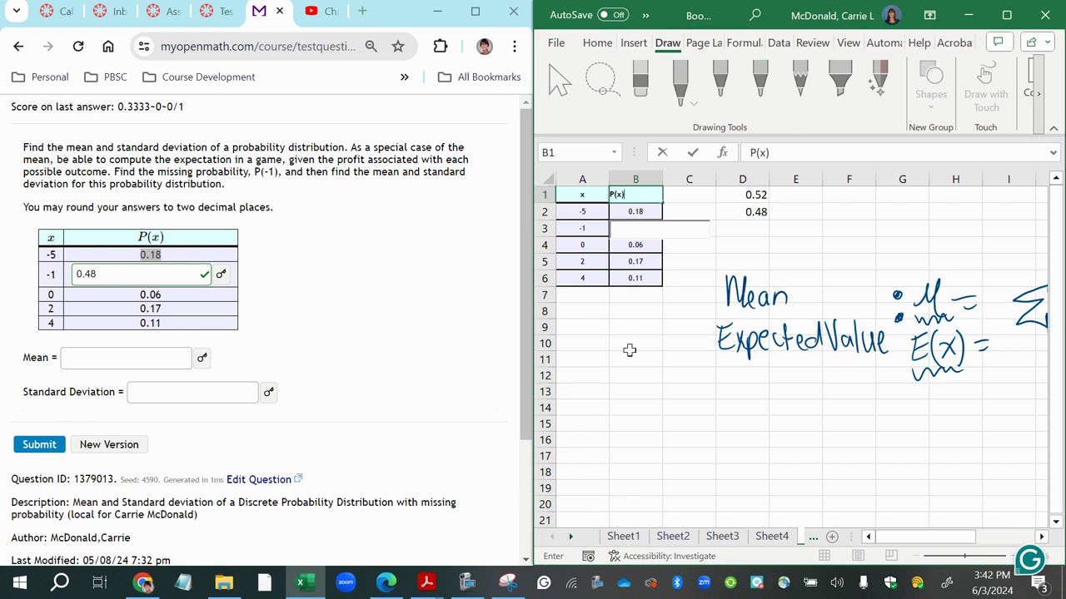
key("ctrl+Return")
Head column C with x*P(x) in cell C1
left_click_drag(630, 349, 635, 359)
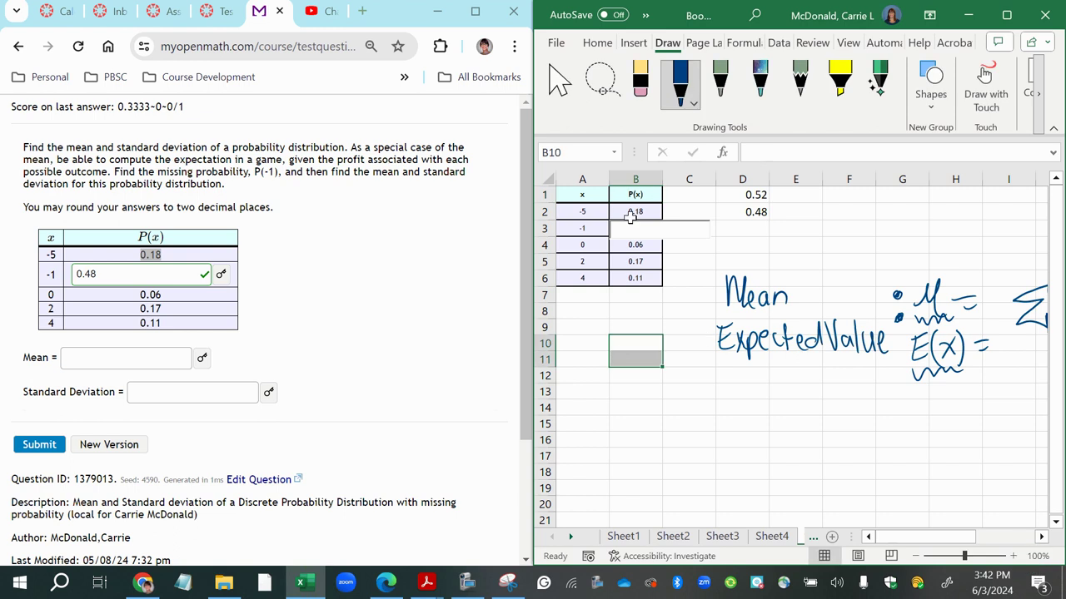
scroll(658, 266, "up", 8)
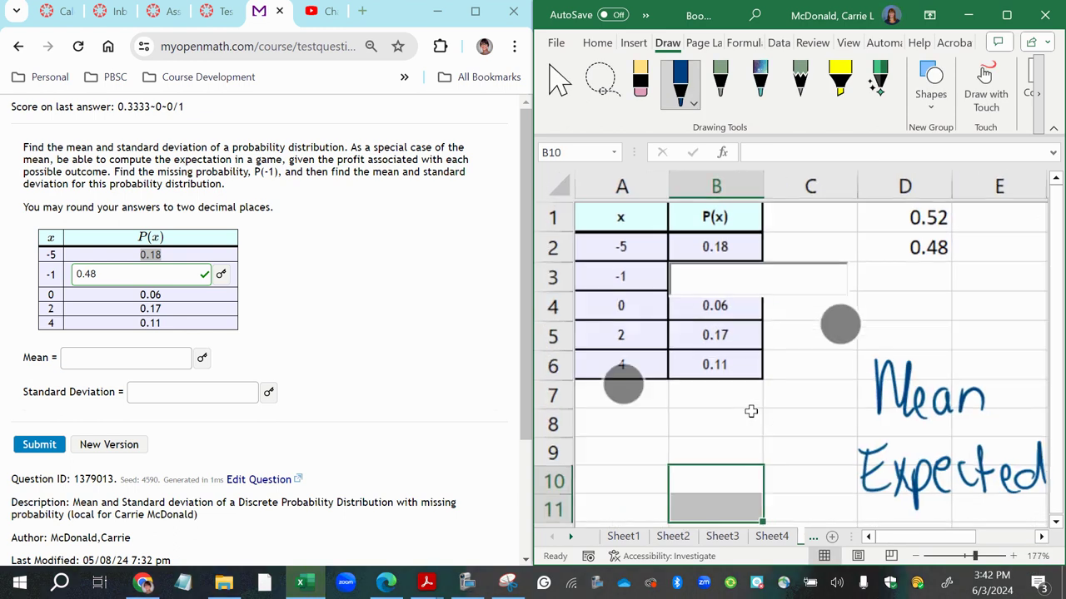
left_click(798, 214)
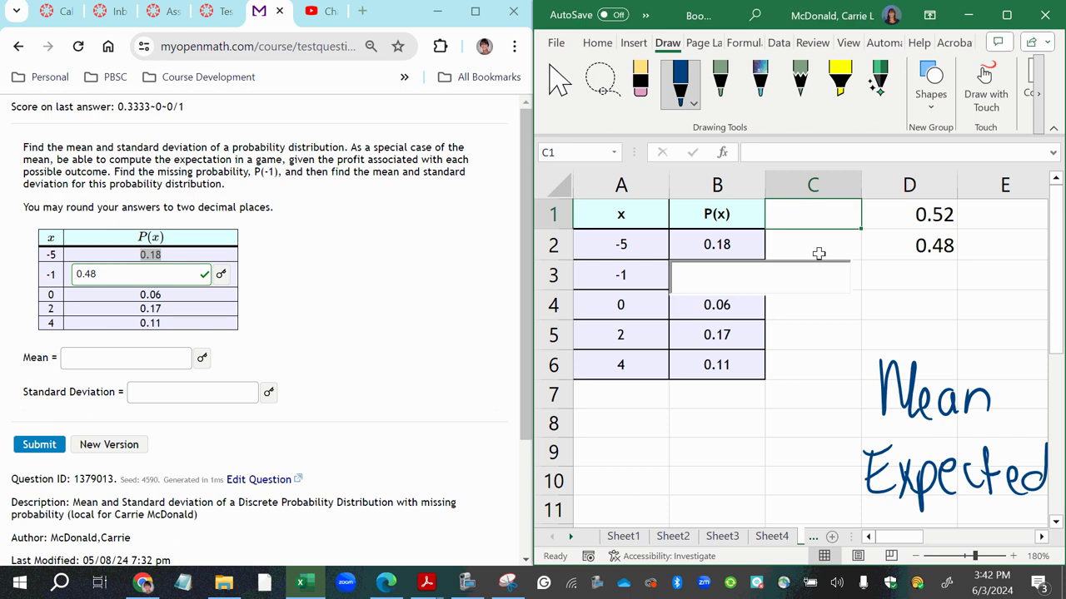
type("x")
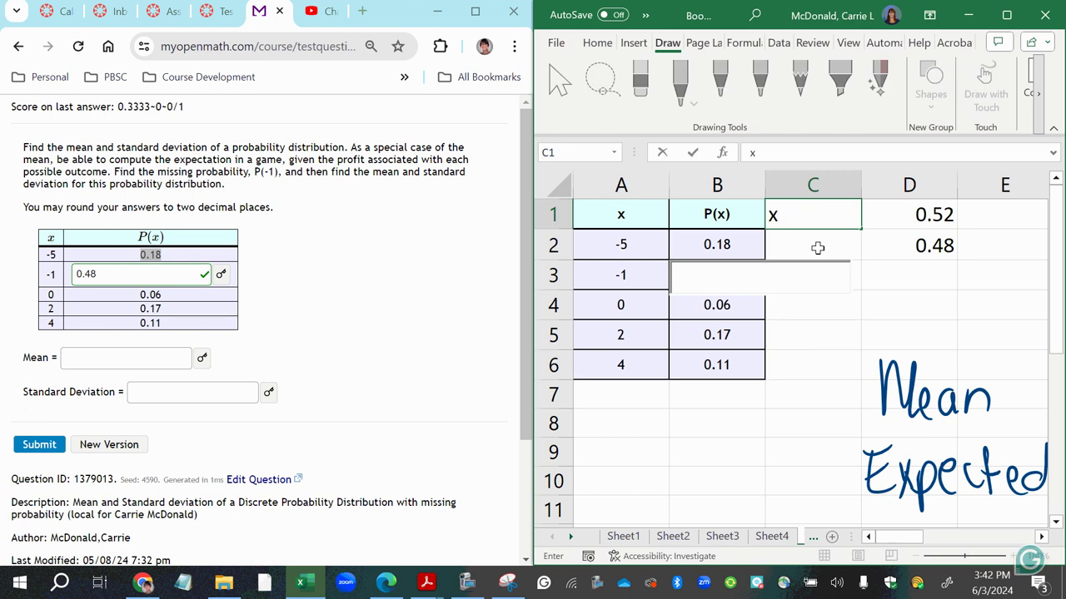
type("*P(x)")
Enter =A2*B2 in C2, giving -0.9
left_click(818, 247)
type("=")
left_click(642, 241)
type("*")
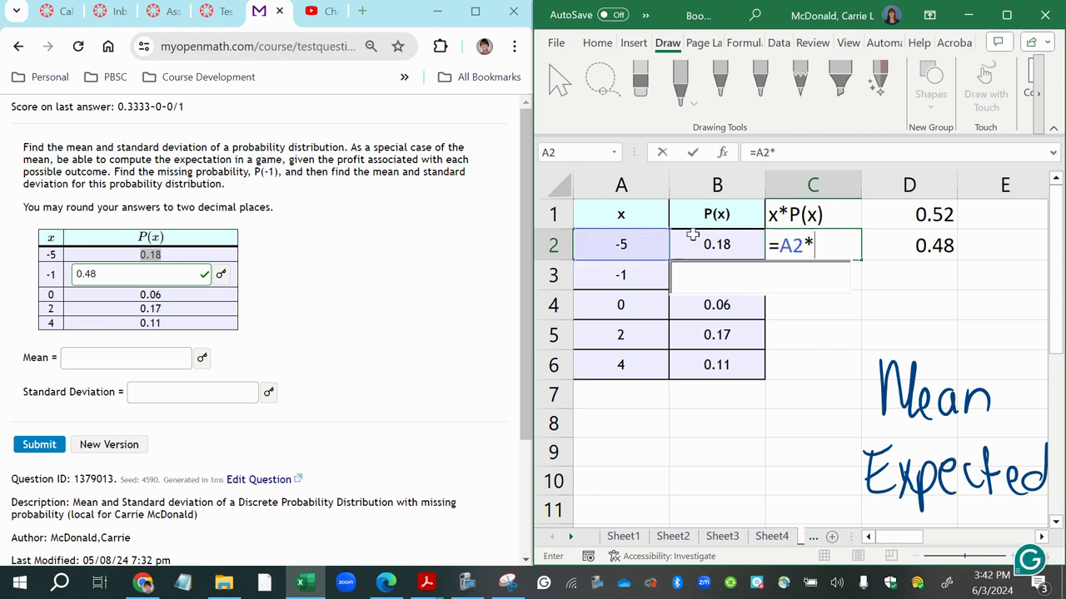
left_click(679, 237)
key("Return")
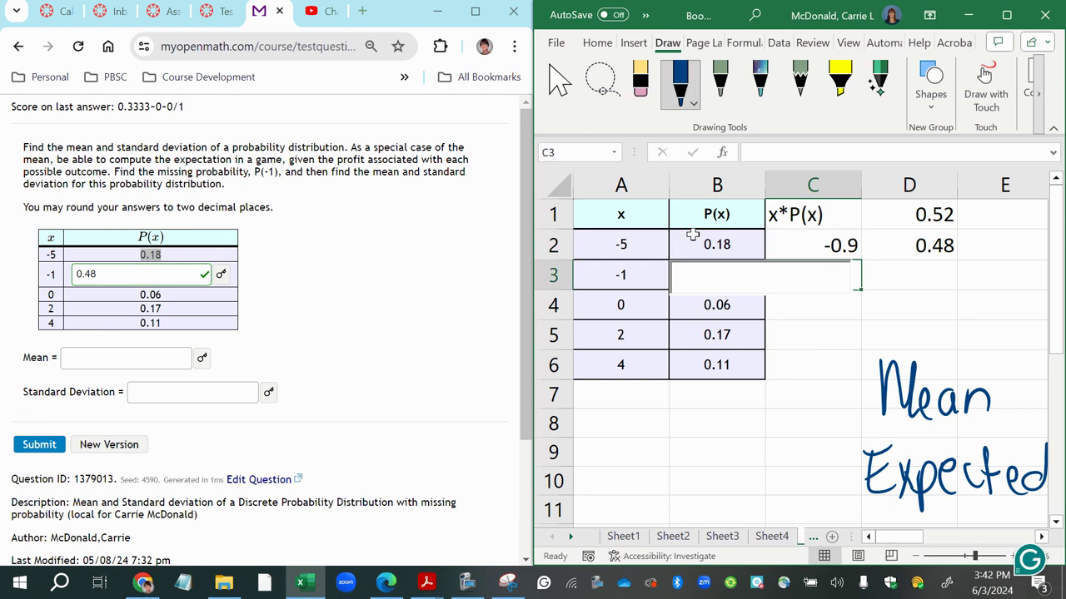
Rebuild the C2 formula as =A2*B2 and recheck its result
left_click(848, 245)
left_click(808, 156)
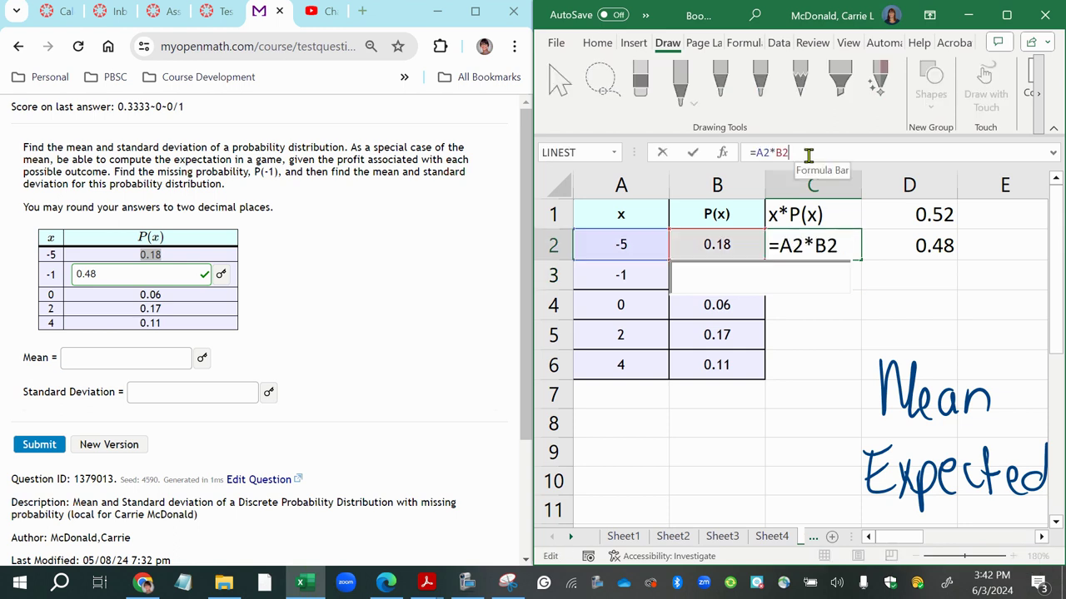
key("BackSpace")
key("BackSpace")
key("BackSpace")
key("BackSpace")
key("BackSpace")
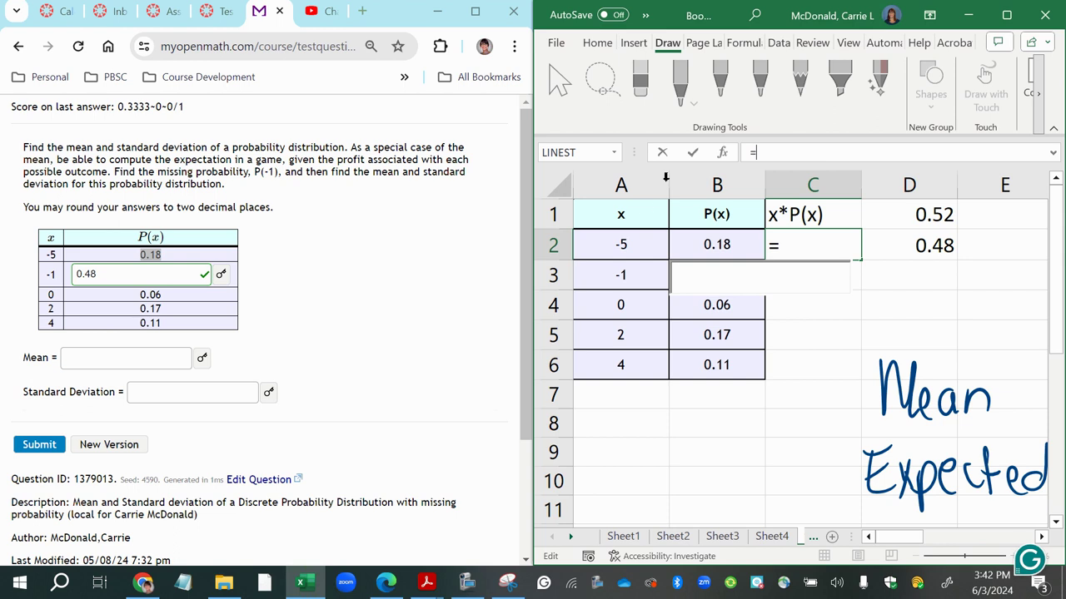
left_click(633, 247)
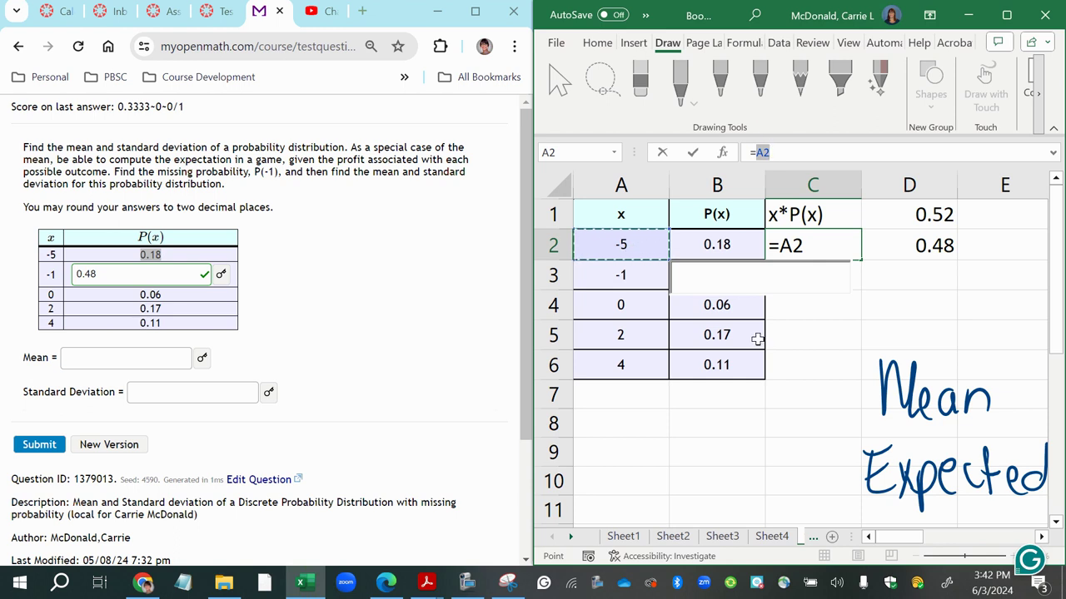
type("*")
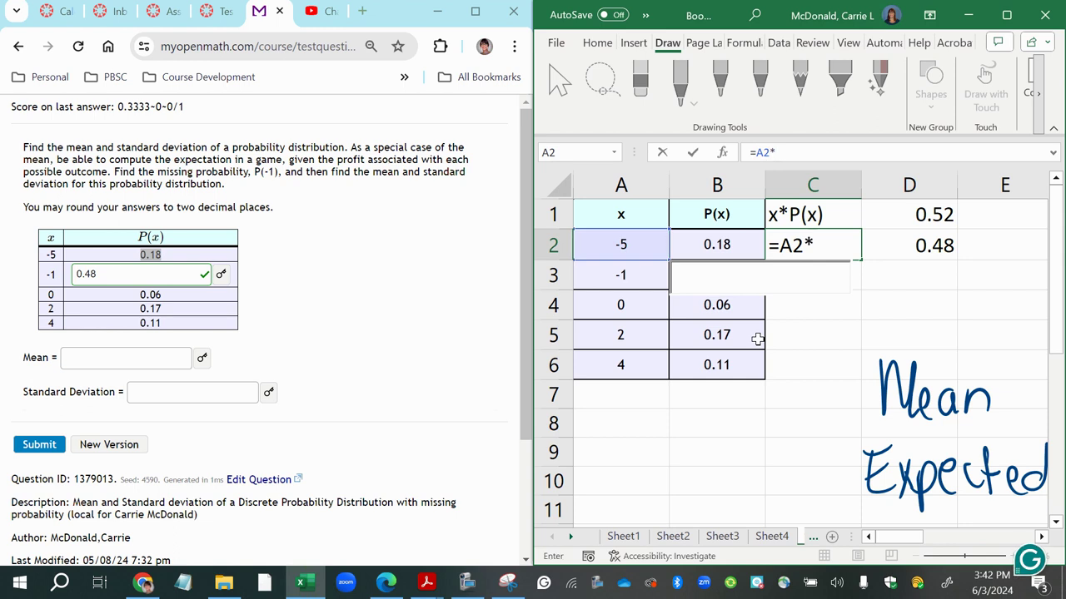
left_click(709, 244)
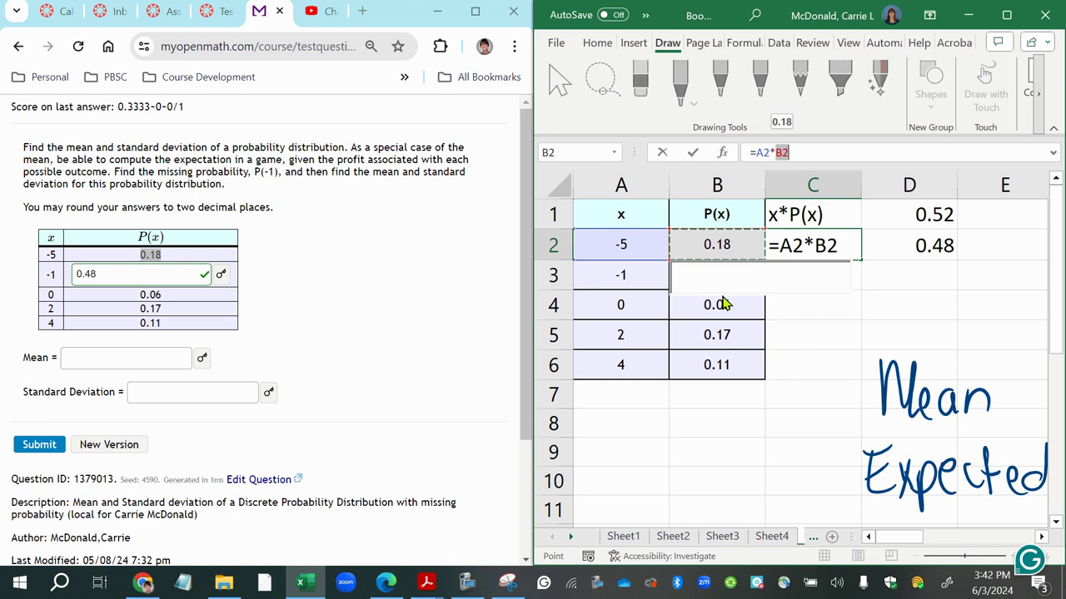
key("Return")
left_click(838, 247)
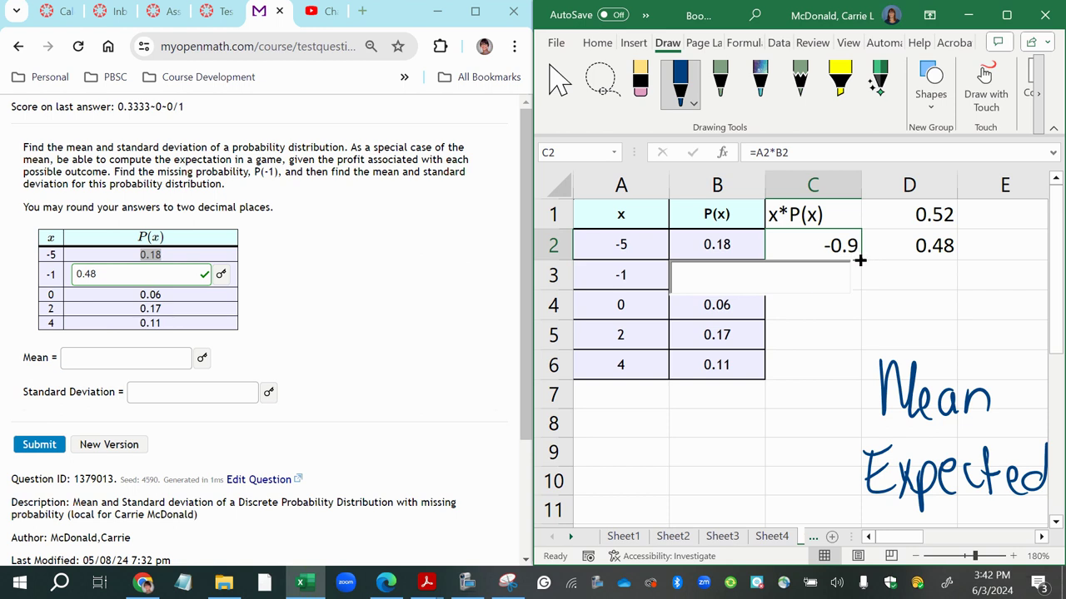
Fill the x*P(x) formula down to C6 and clear the extra copy in C7
left_click_drag(859, 260, 849, 393)
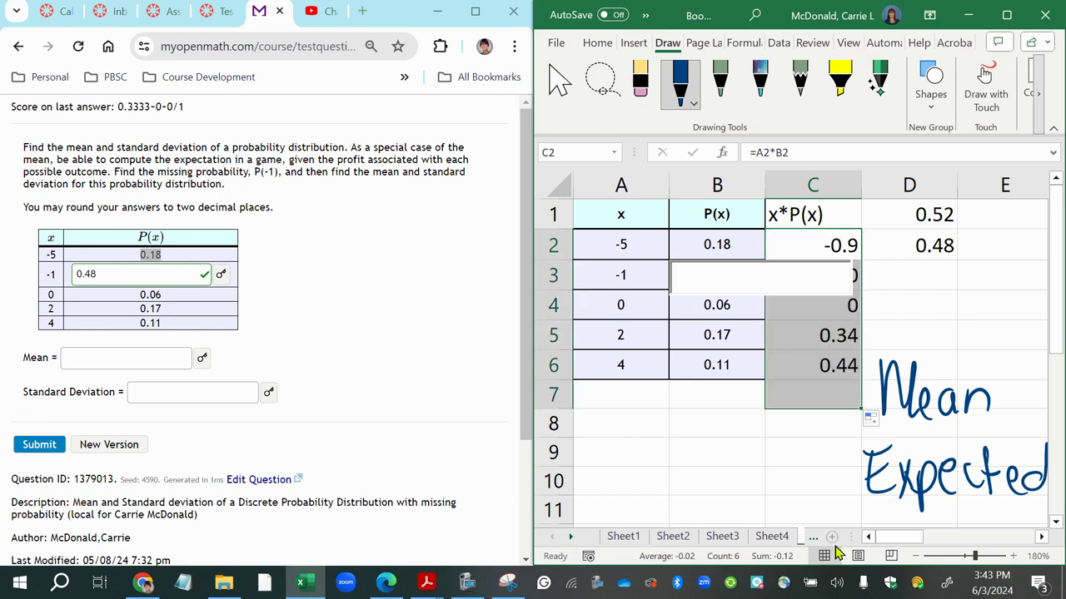
left_click(817, 396)
key("Delete")
left_click(802, 459)
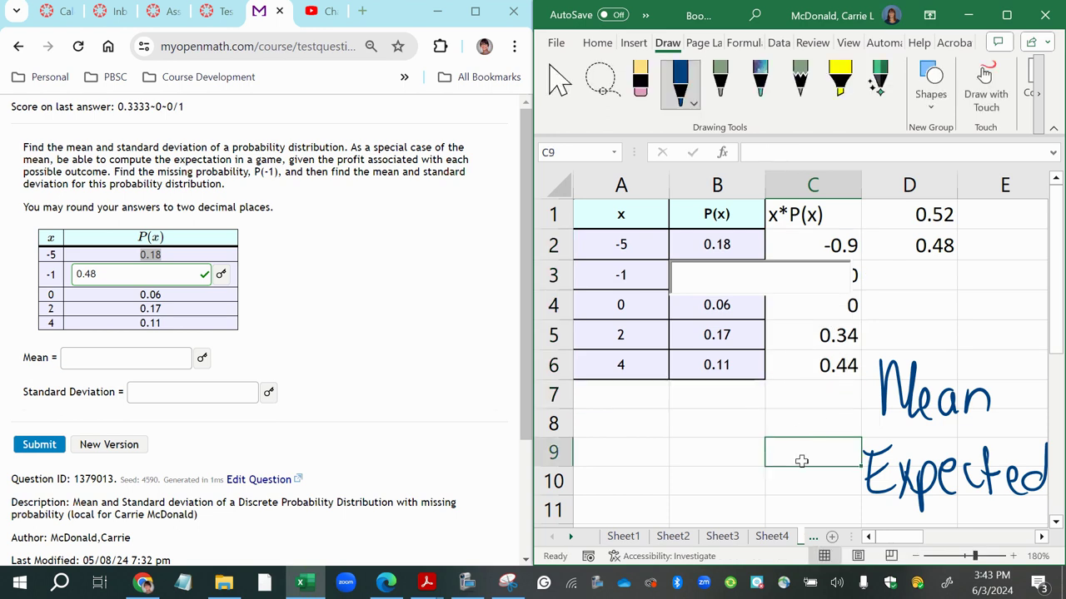
left_click(773, 396)
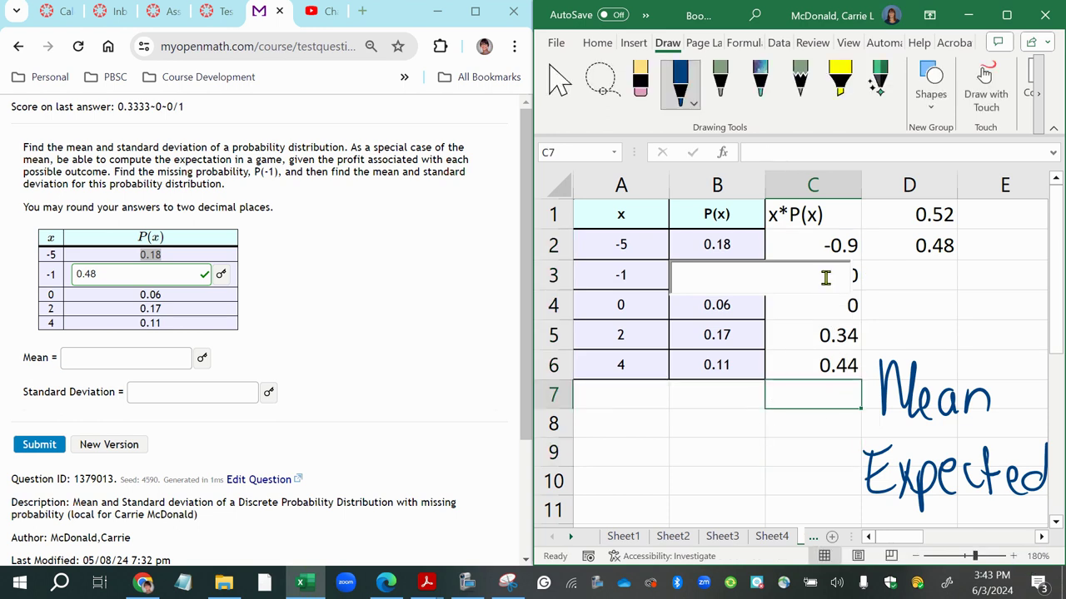
Widen column B and select the products C2:C6
left_click_drag(765, 184, 896, 201)
left_click_drag(956, 238, 969, 363)
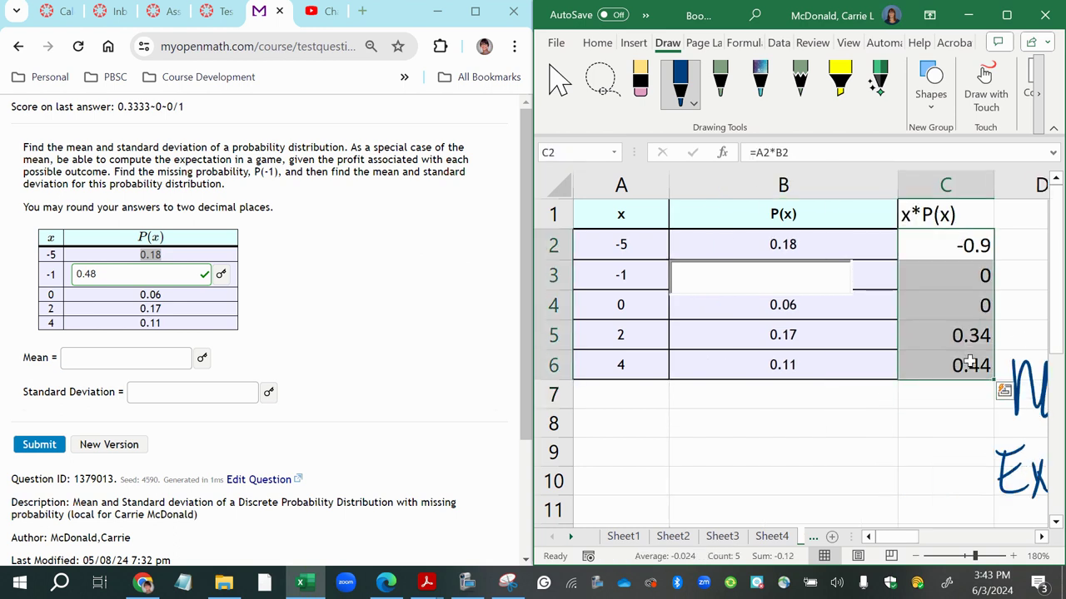
left_click(1040, 538)
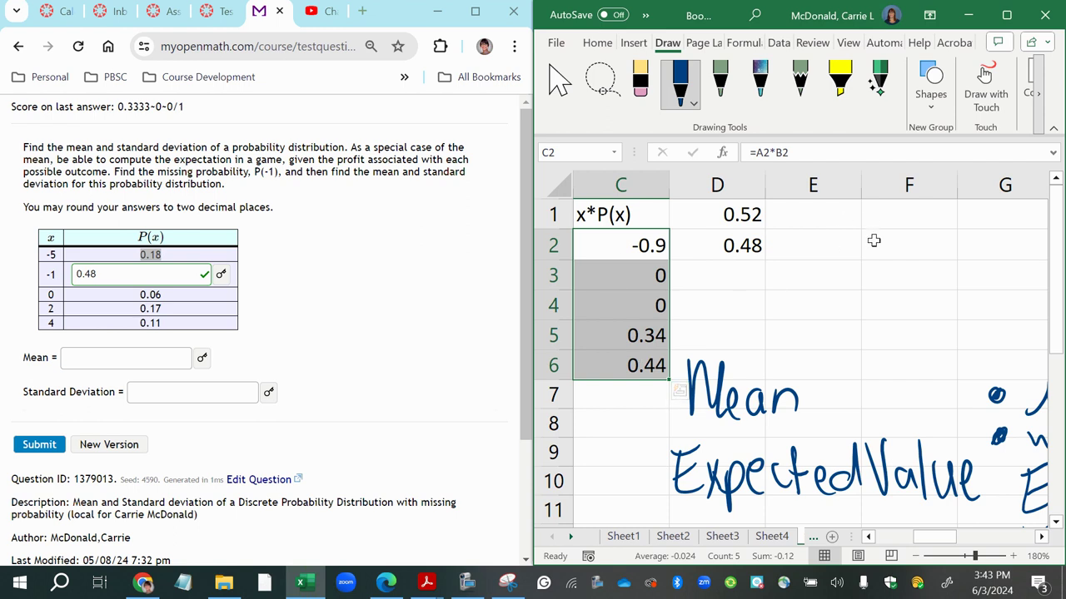
Clear the scratch values in D1 and D2 and label E2 'Mean:'
left_click(729, 223)
key("BackSpace")
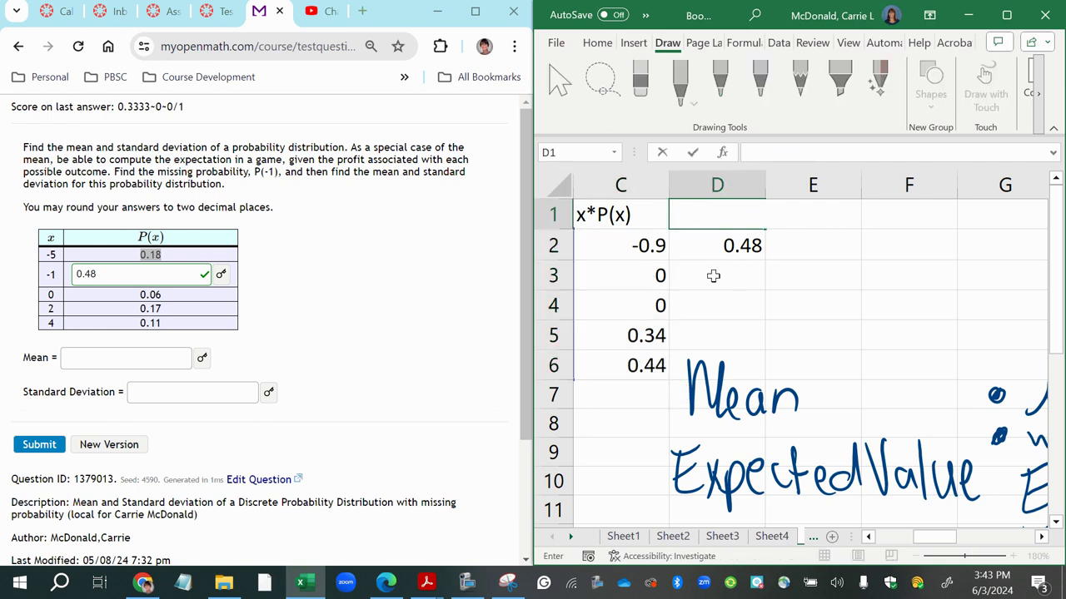
left_click(705, 240)
key("BackSpace")
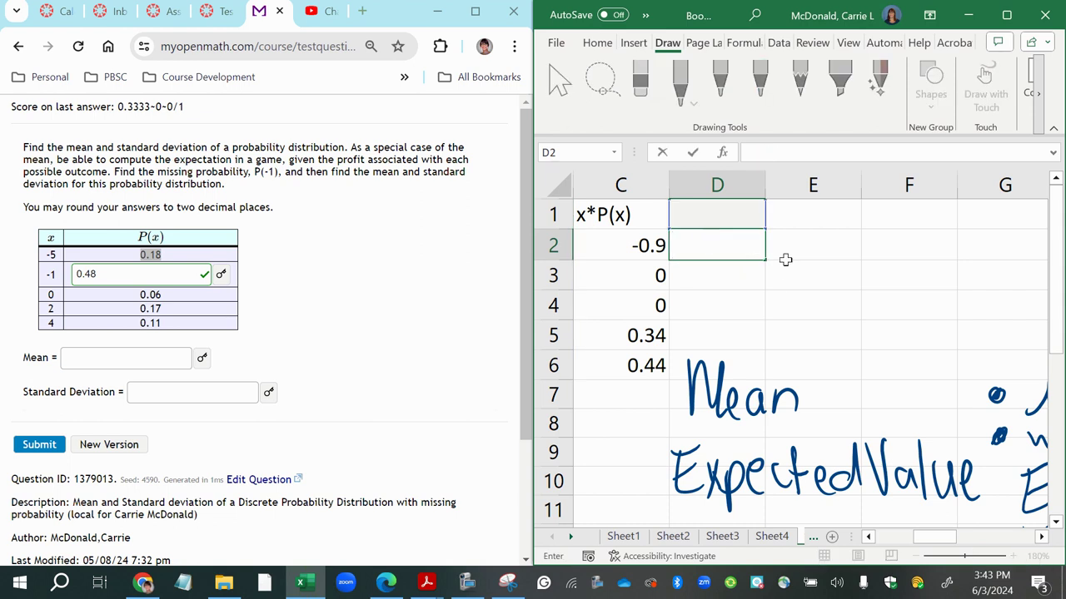
left_click(785, 251)
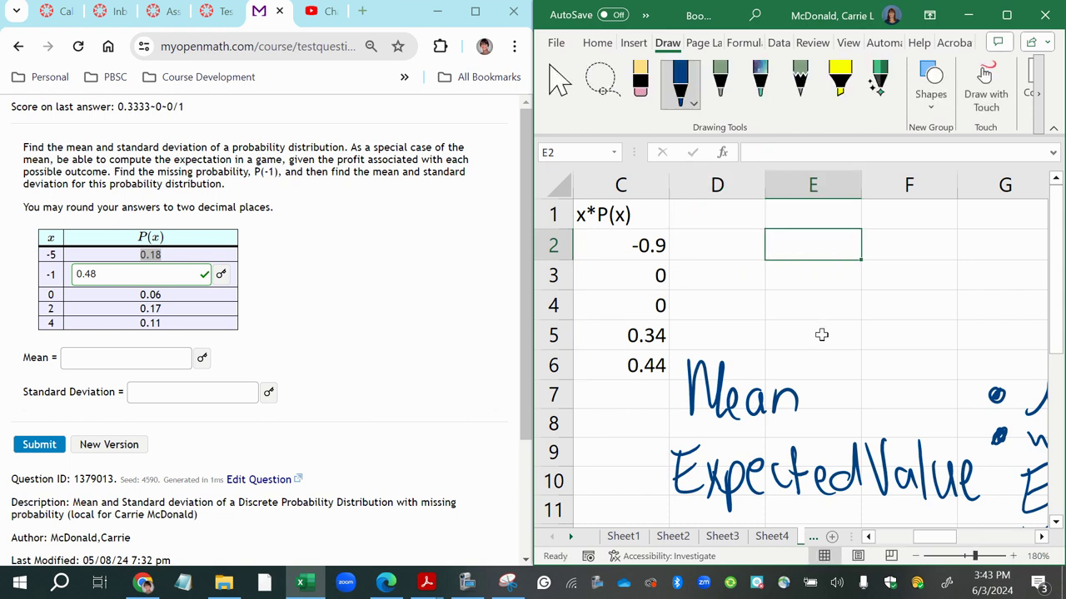
type("Mean:")
key("Tab")
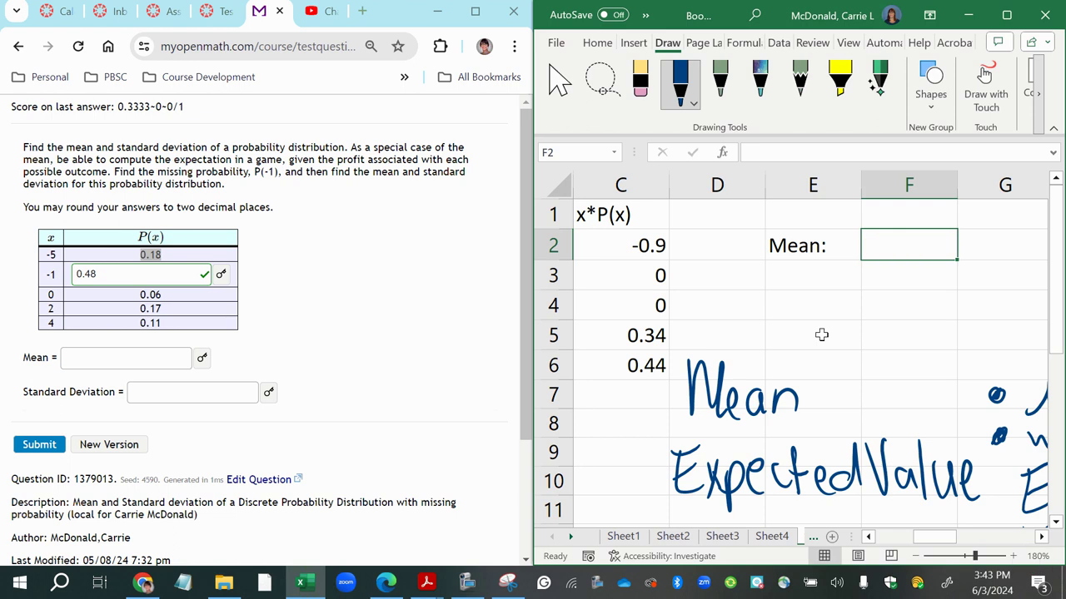
Enter =SUM(C2:C6) in F2, giving a mean of -0.12, and copy it
type("=sum(")
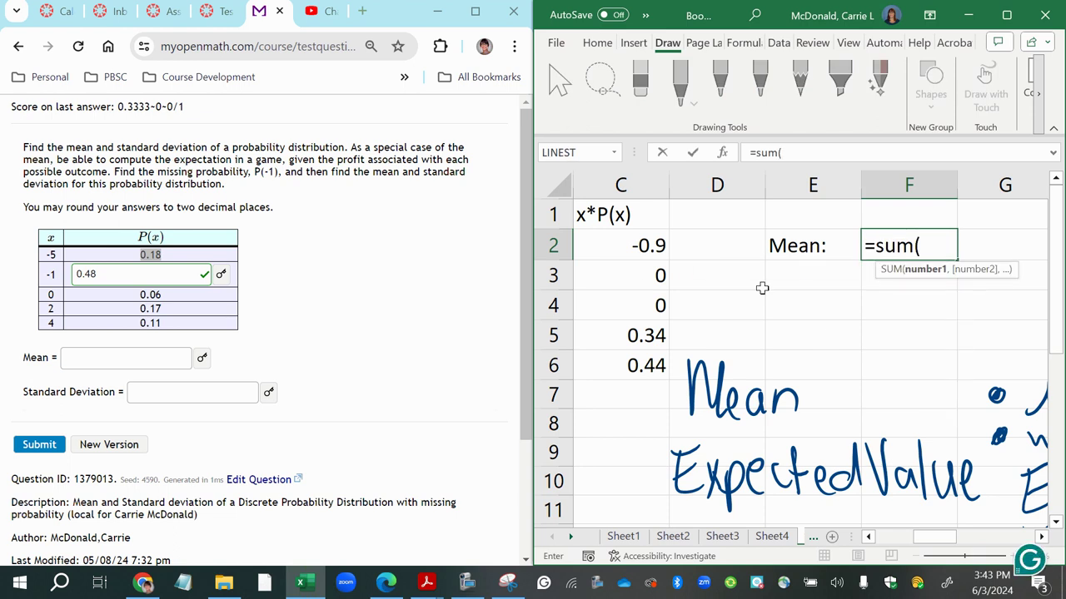
left_click_drag(624, 248, 625, 360)
type(")")
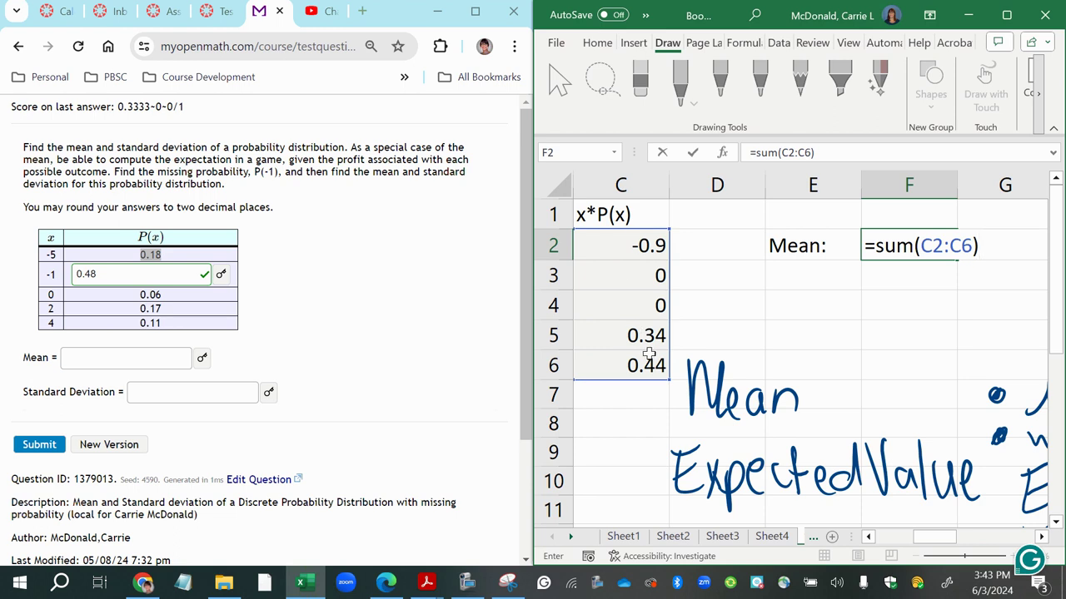
key("Return")
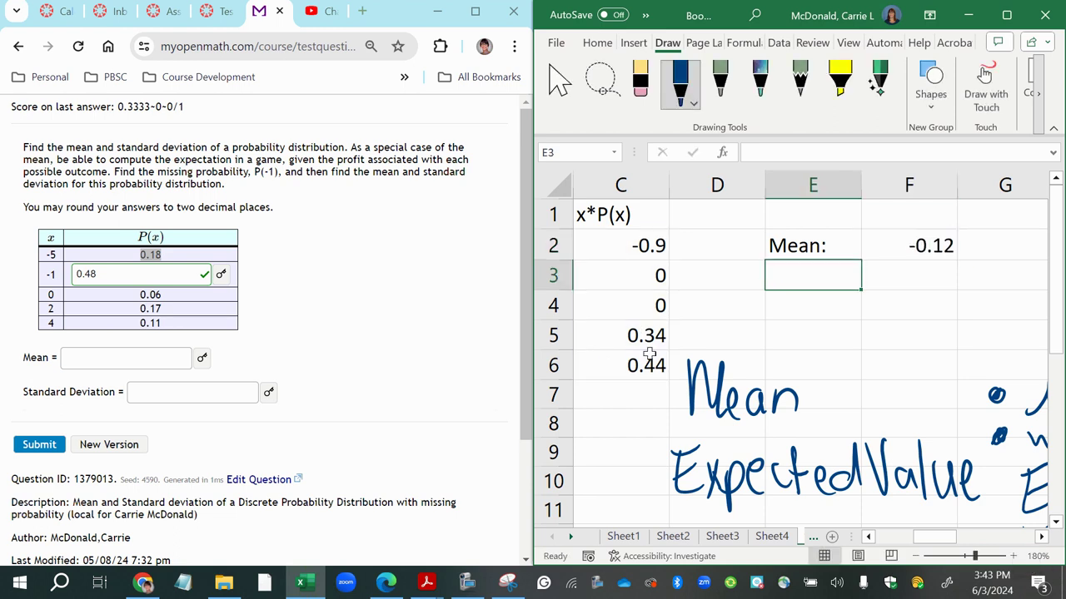
left_click(912, 243)
key("ctrl+c")
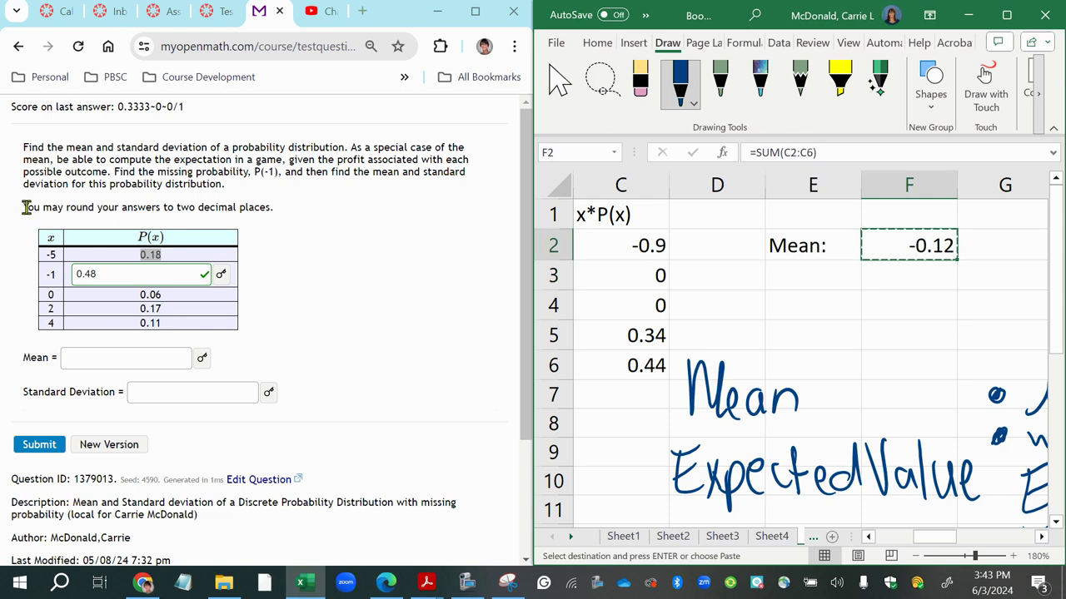
Paste -0.12 into the Mean answer box and check it, which marks it incorrect
left_click_drag(27, 206, 283, 218)
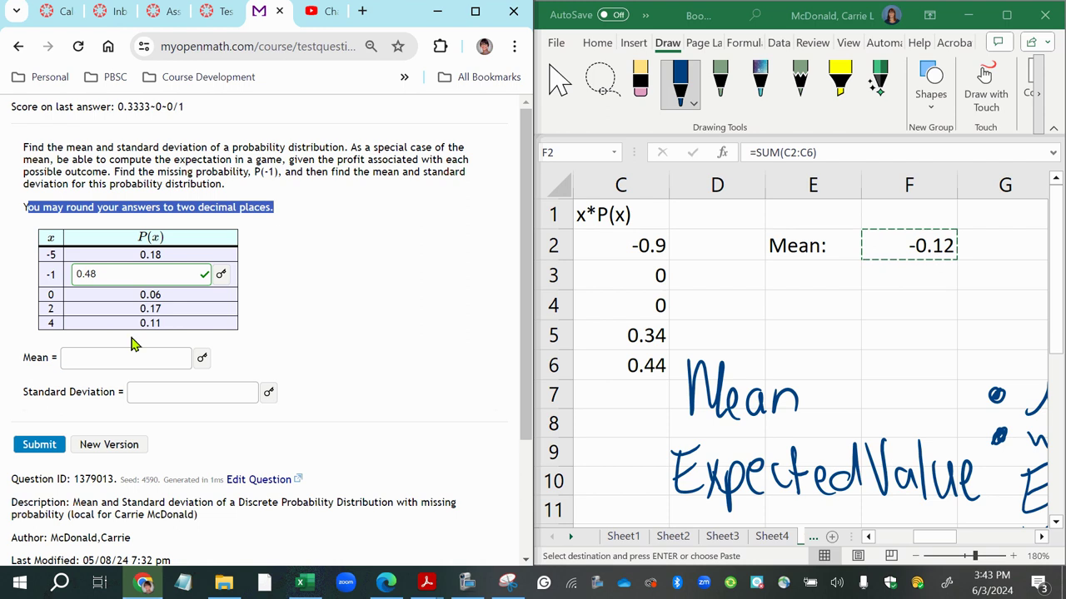
left_click(119, 360)
key("ctrl+v")
left_click(94, 504)
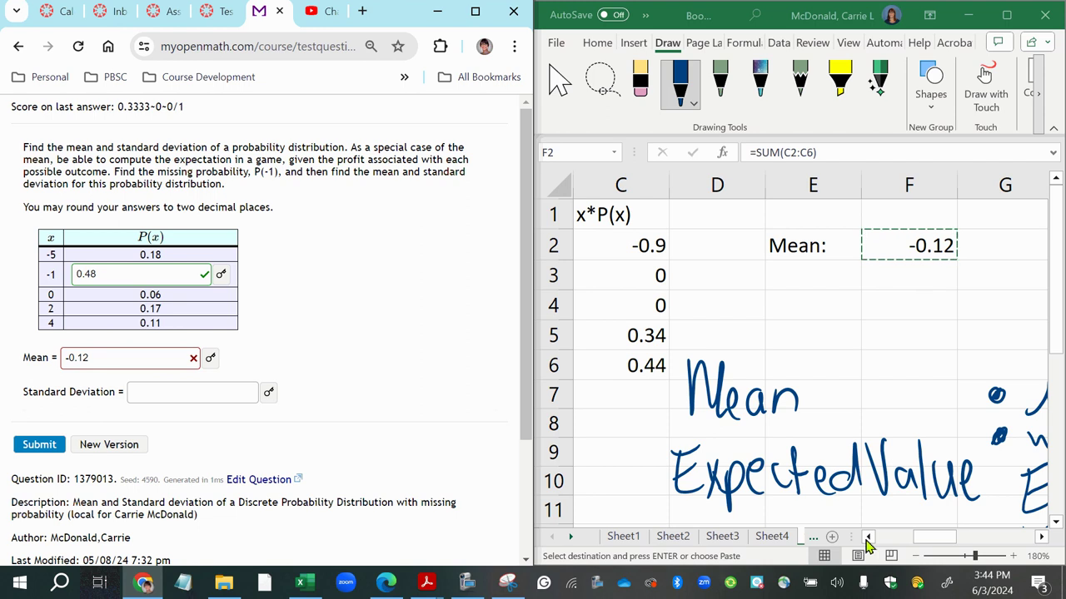
scroll(862, 537, "left", 3)
Enter .48 in B3 as the missing probability for x = -1
double_click(753, 278)
type(".48")
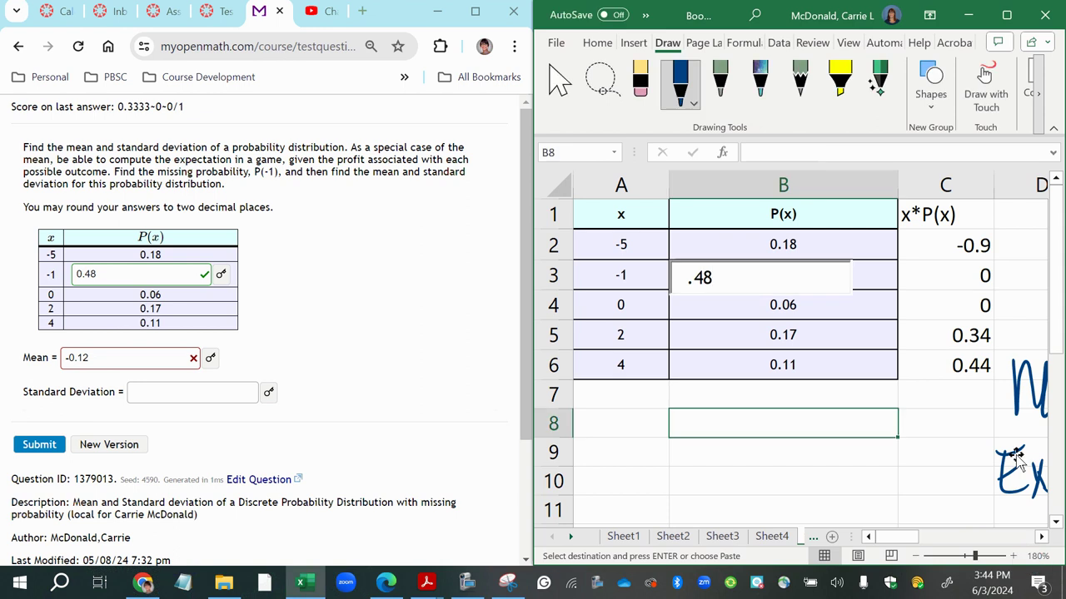
left_click(1041, 537)
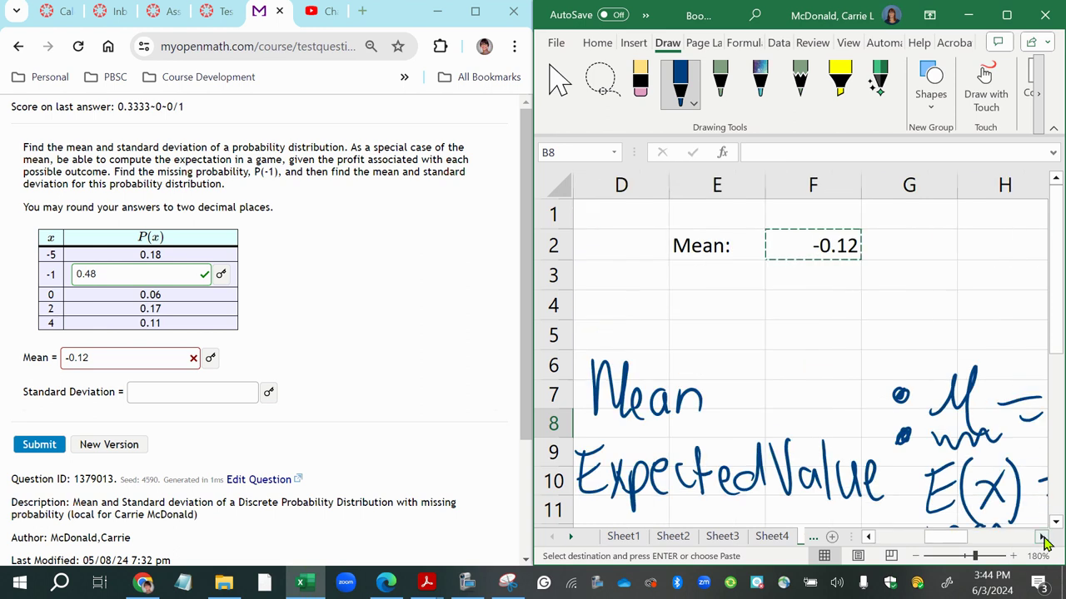
left_click(810, 333)
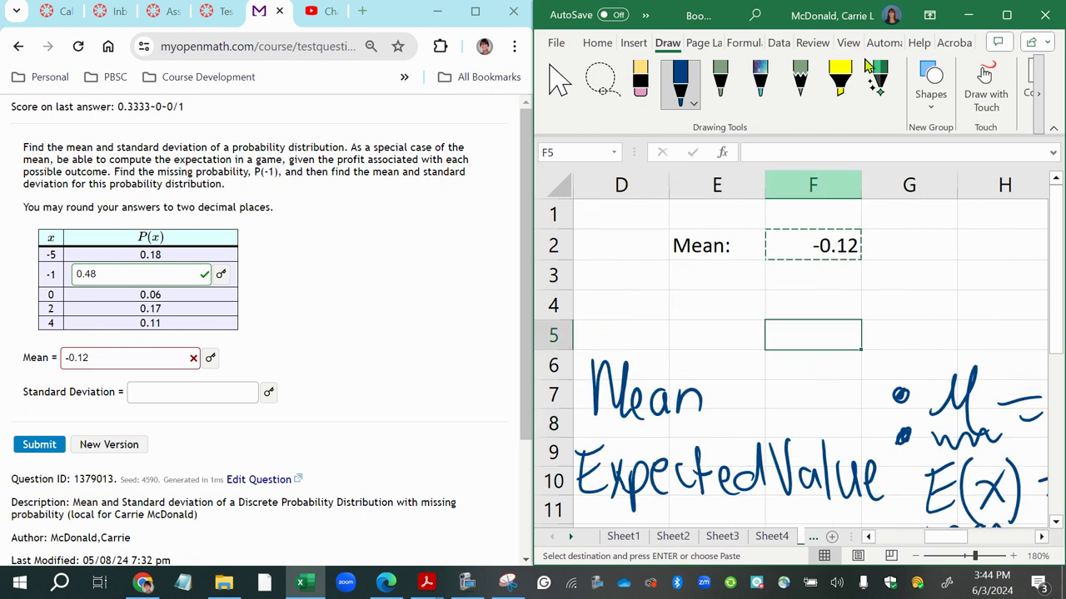
Copy the question's probability table from the browser and maximize Excel
left_click_drag(258, 342, 30, 246)
left_click(26, 253)
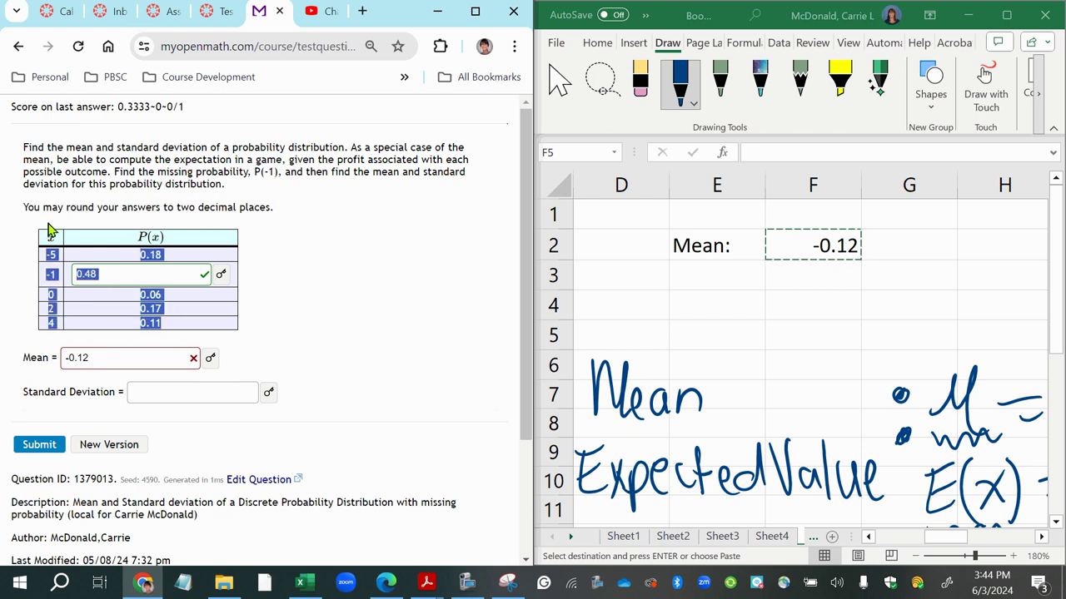
key("ctrl+c")
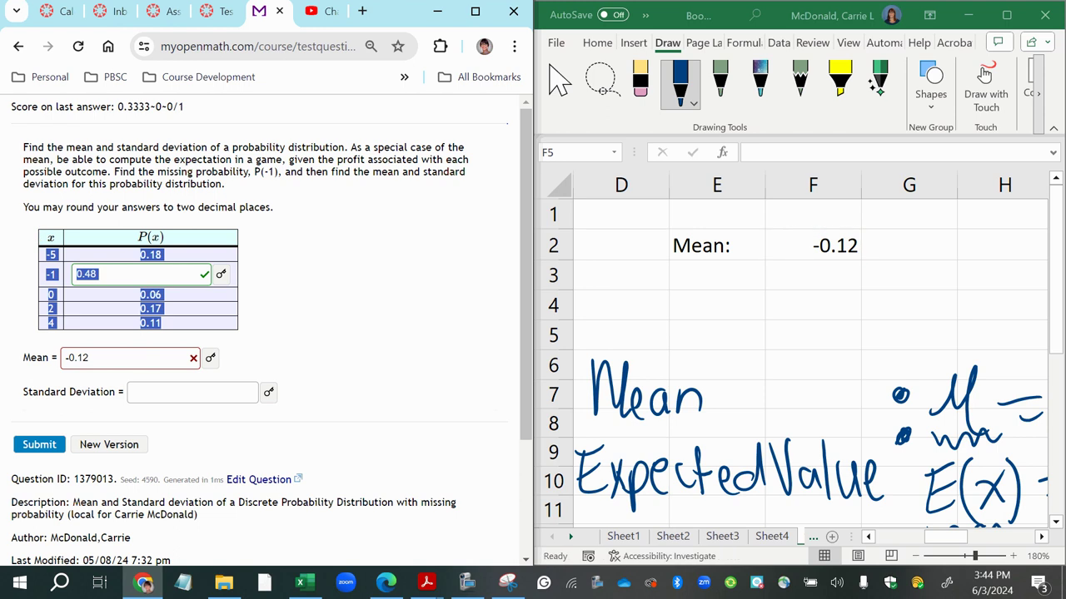
left_click(1010, 31)
left_click(1007, 21)
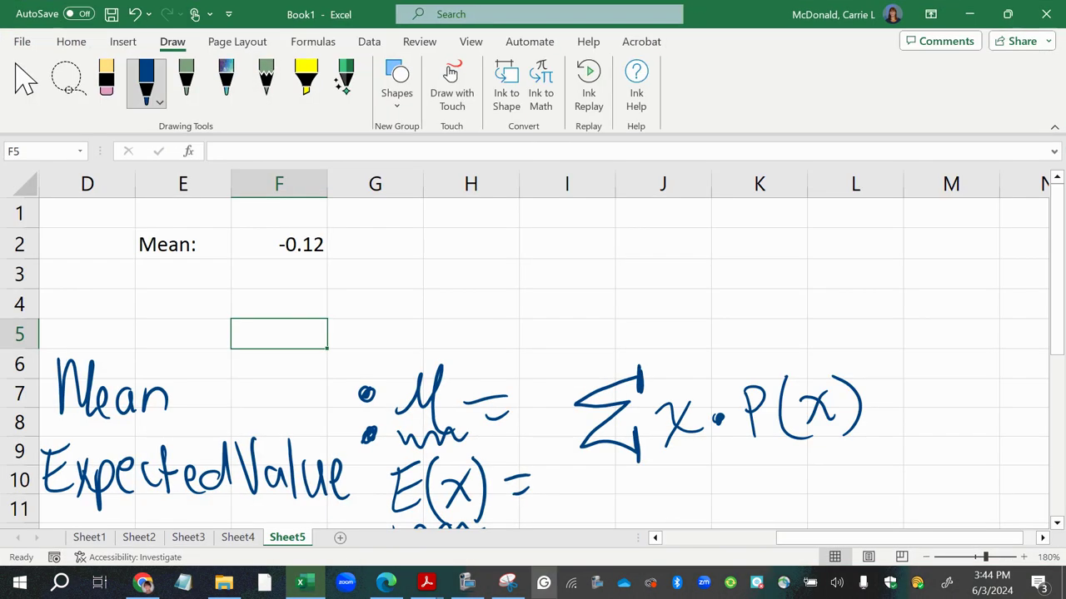
Clear the x and P(x) values in A2:B6 so the products and mean read 0
left_click_drag(924, 539, 699, 525)
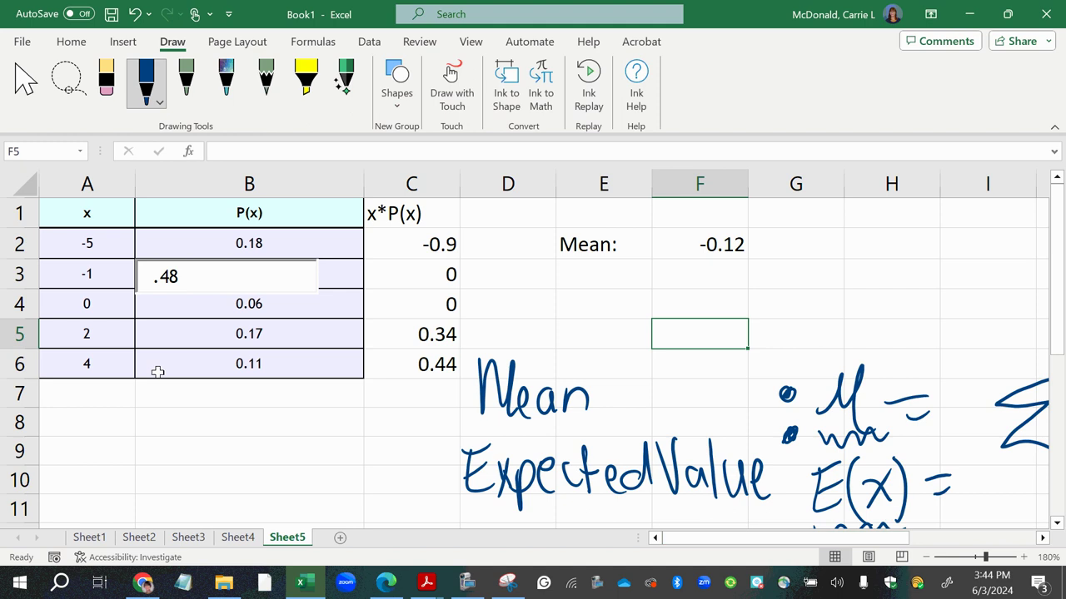
left_click(52, 243)
right_click(52, 243)
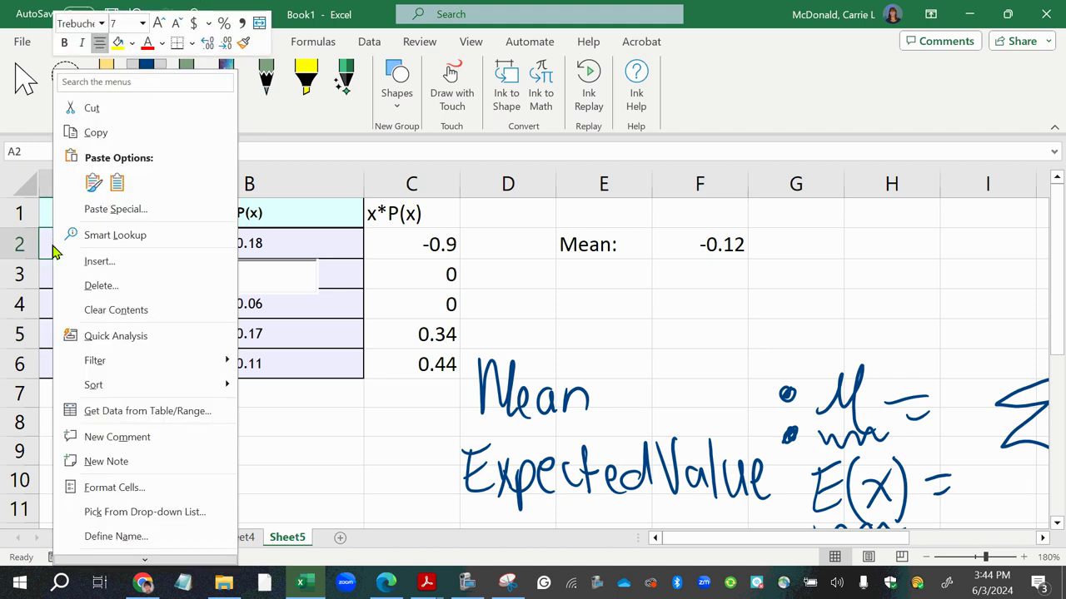
key("Escape")
left_click_drag(107, 241, 228, 369)
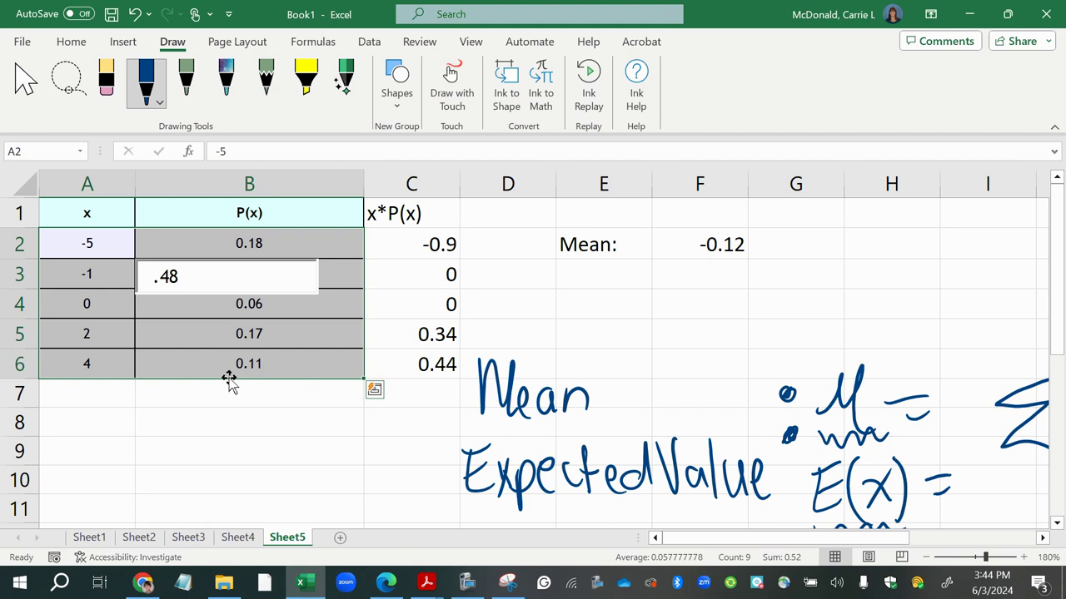
right_click(219, 360)
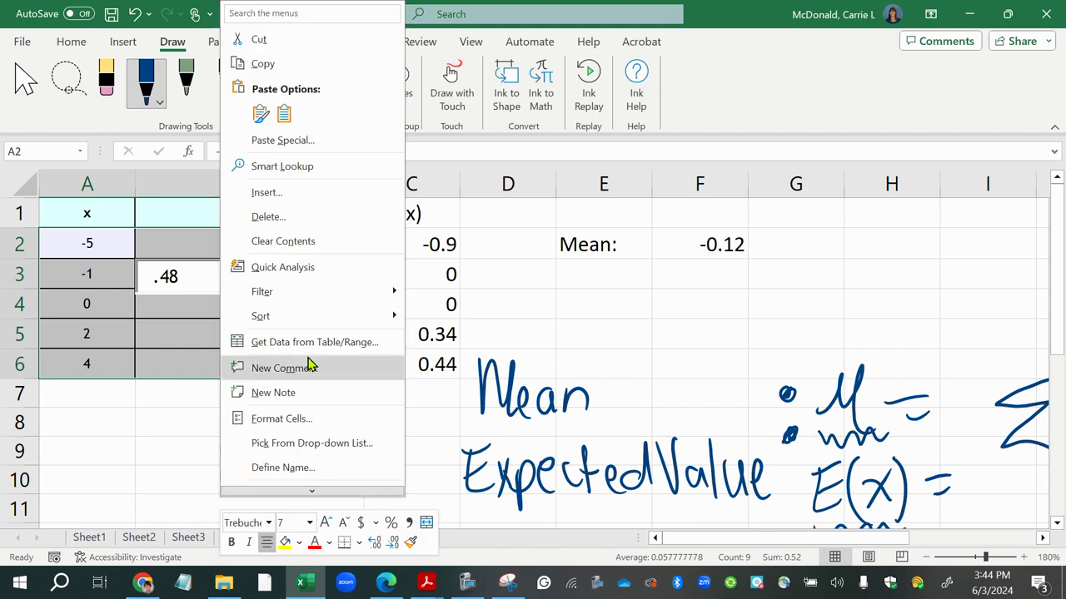
left_click(309, 238)
left_click(280, 269)
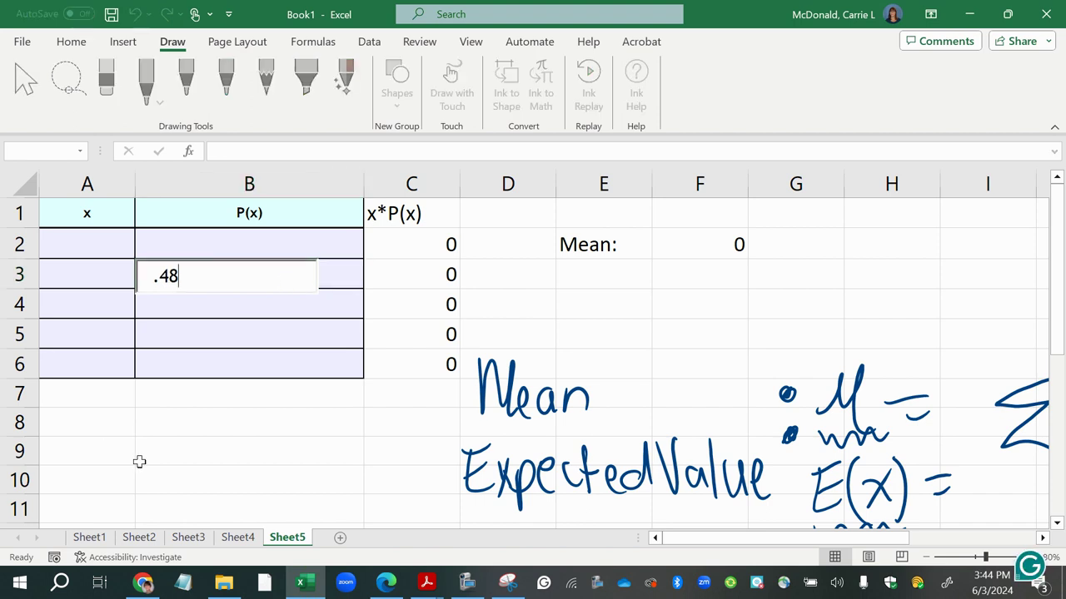
Add a new sheet and paste the question's table at A1, matching sheet formatting
left_click(339, 537)
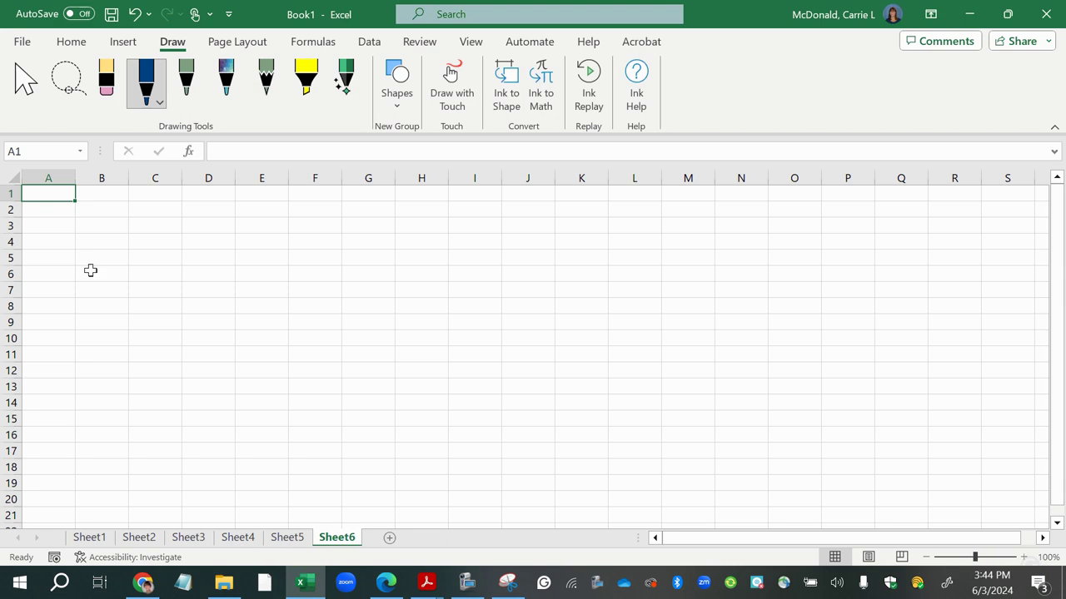
right_click(51, 192)
left_click(117, 187)
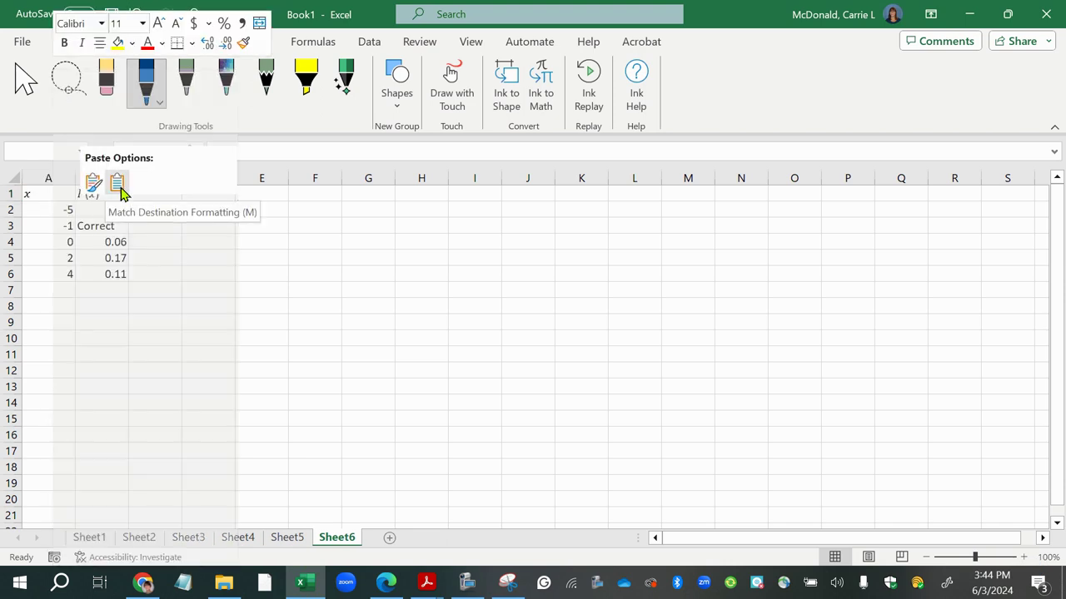
left_click(117, 187)
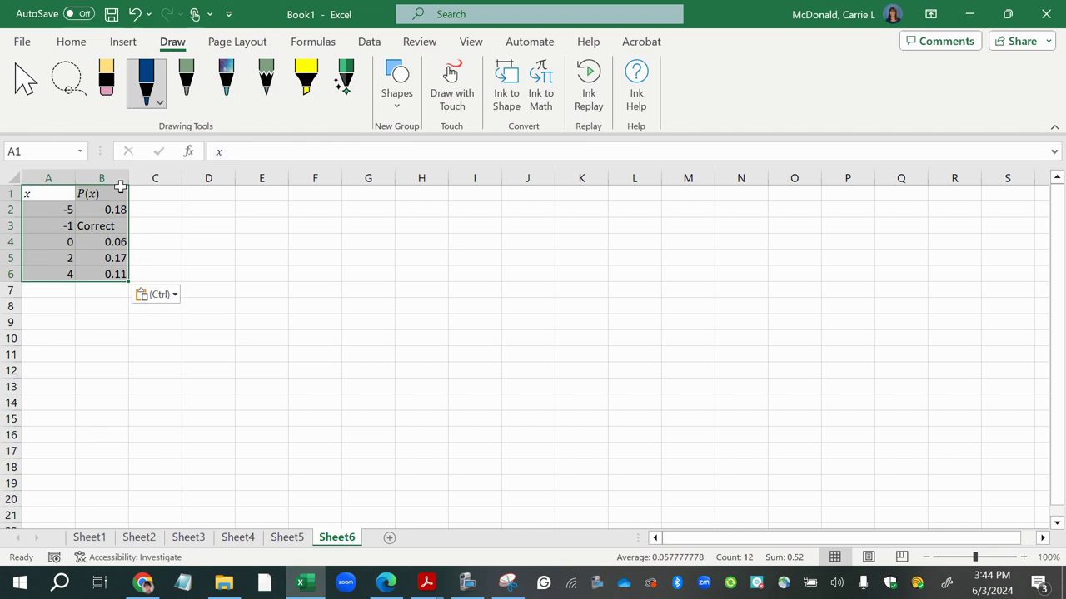
Replace the 'Correct' text in B3 with 0.48
left_click(79, 223)
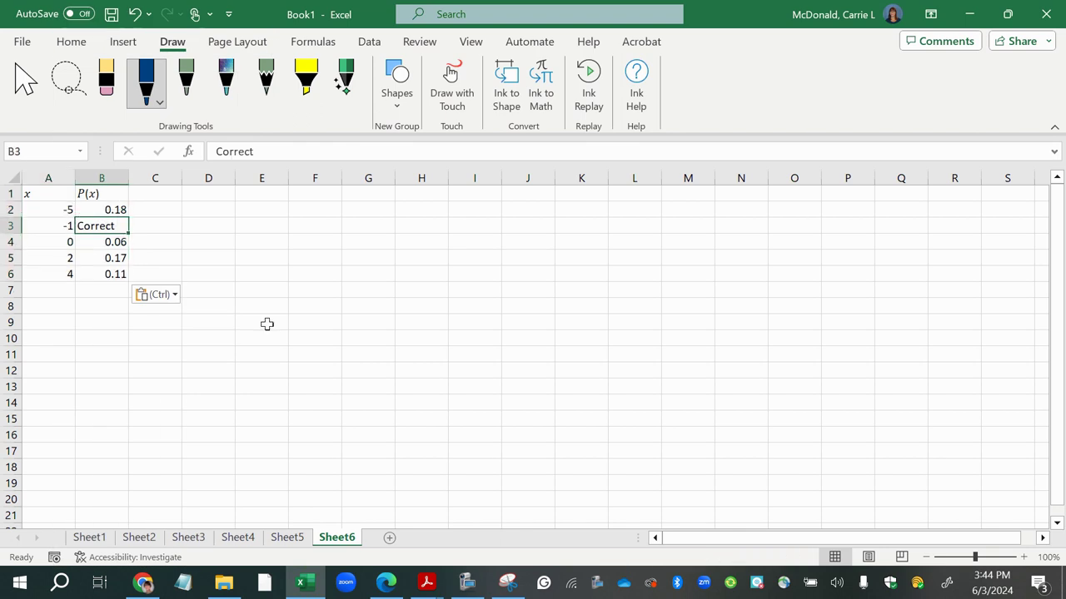
key("BackSpace")
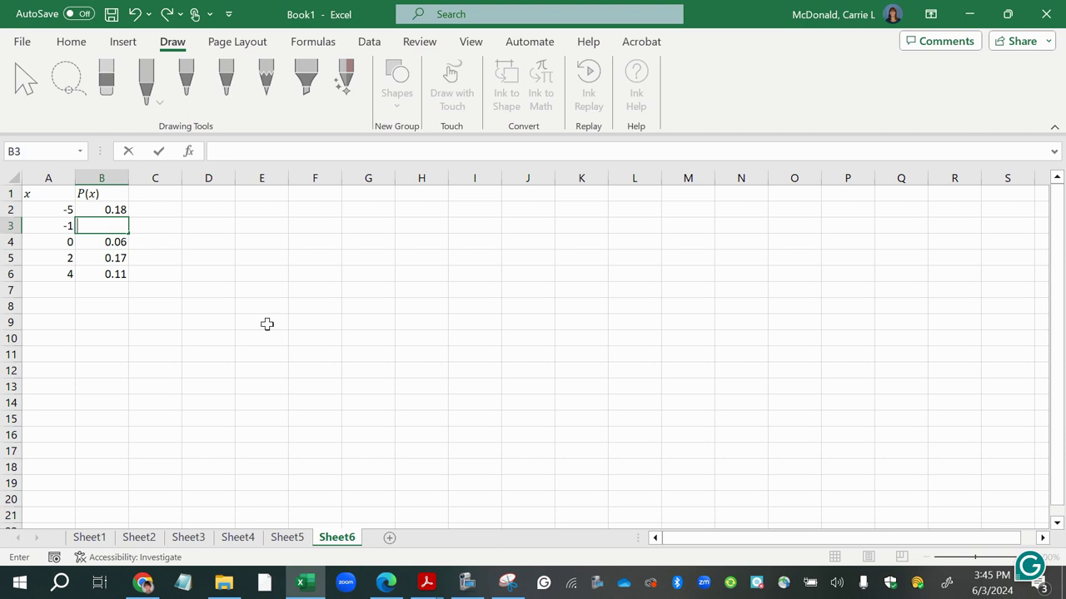
type(".48")
key("Return")
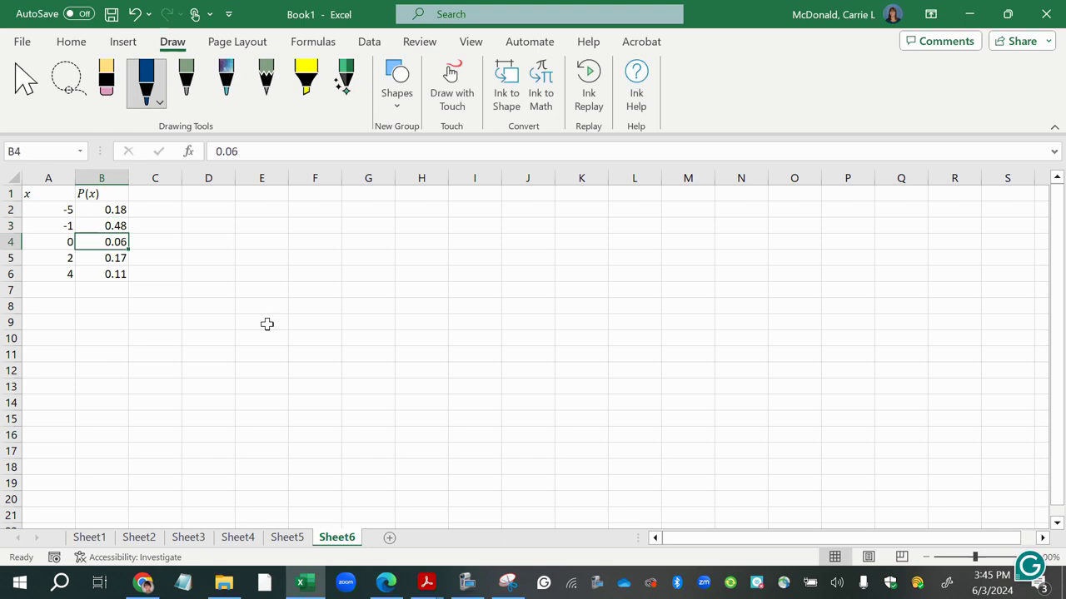
Add an x*P(x) column with =A2*B2 filled down through C6
left_click(109, 226)
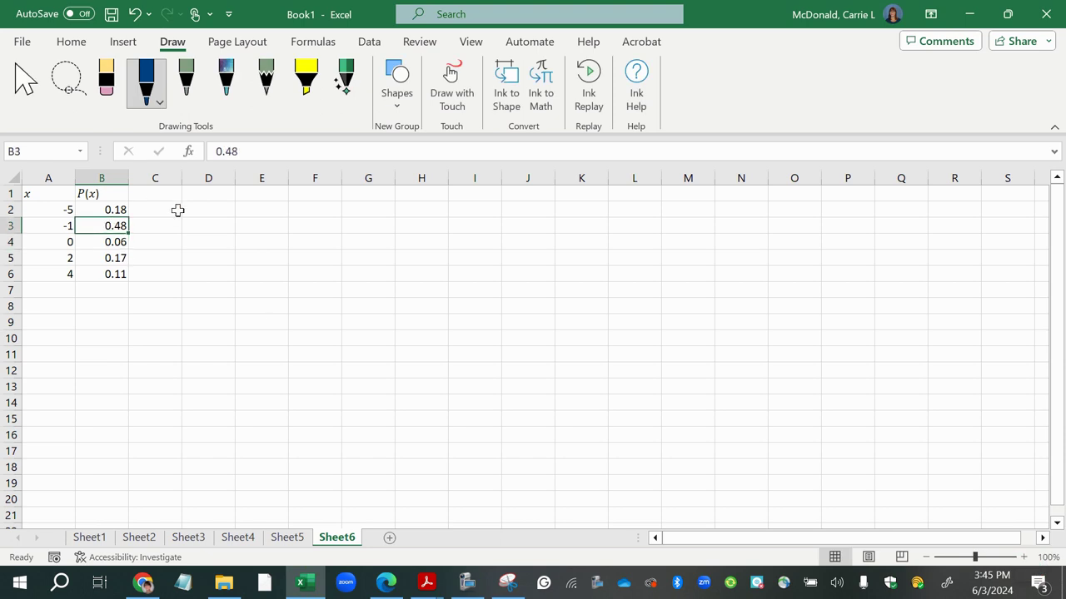
left_click(170, 197)
type("x*P(x)")
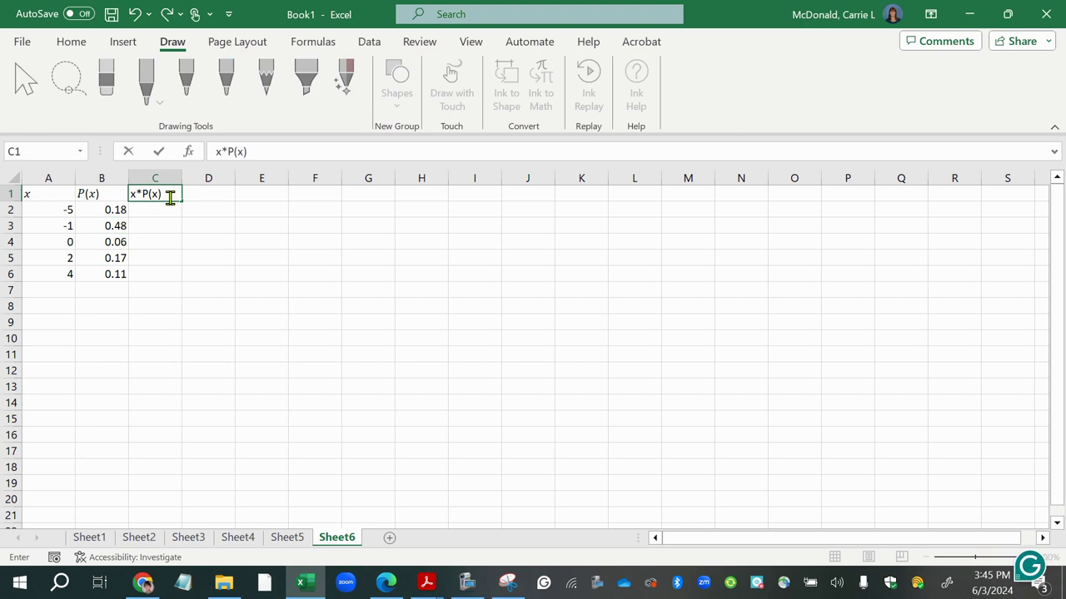
key("Return")
type("=")
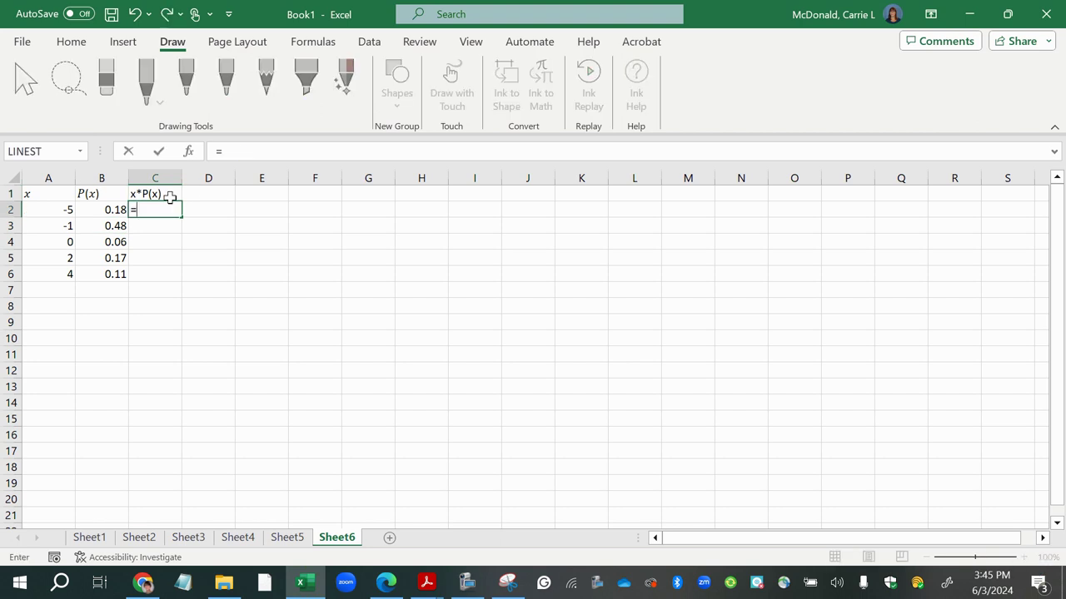
left_click(47, 210)
type("*")
left_click(94, 210)
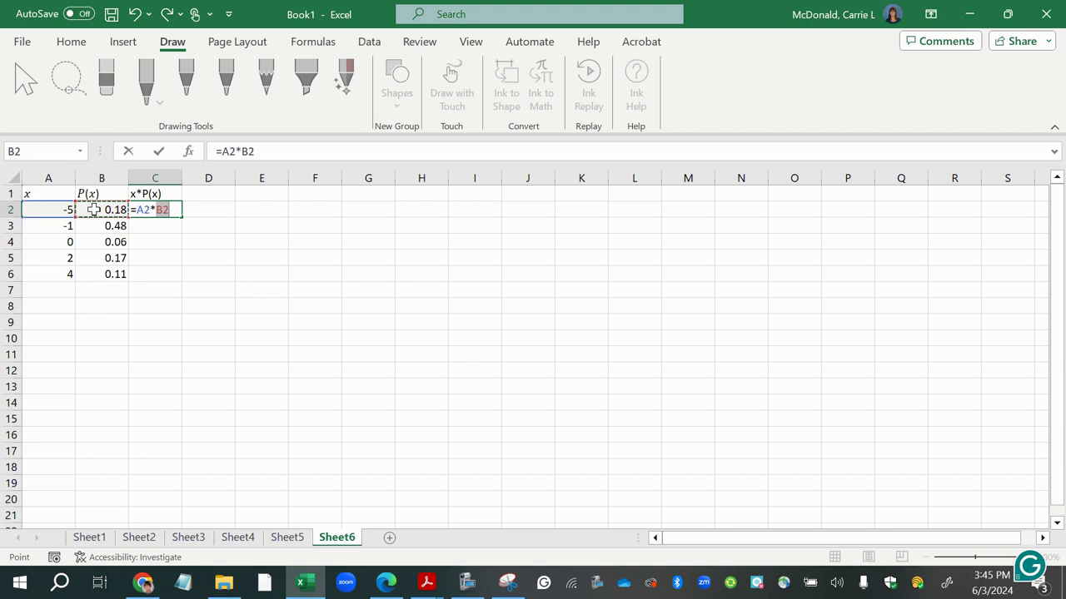
key("Return")
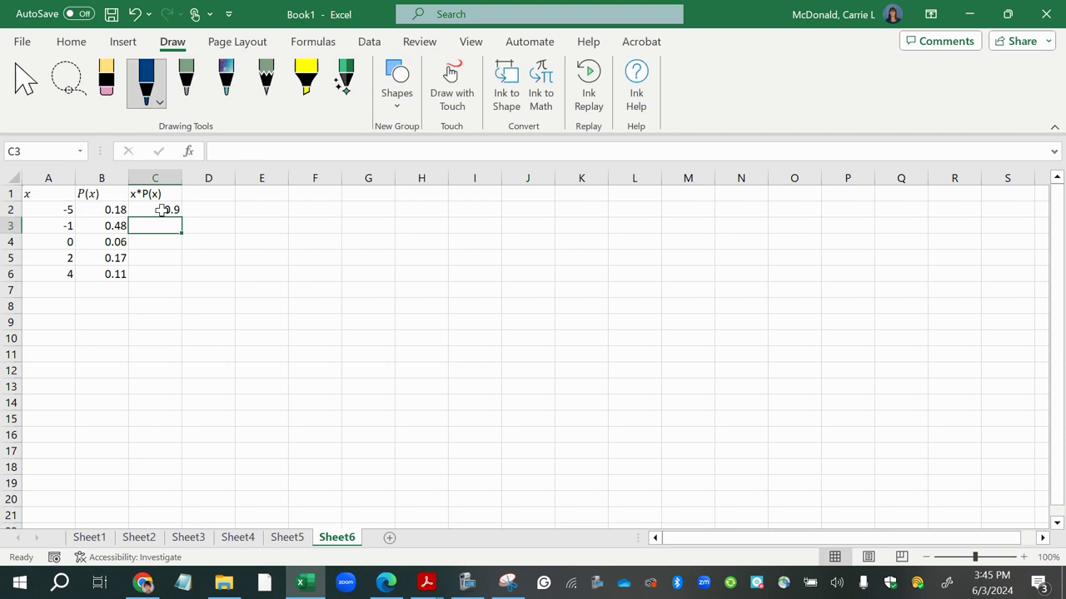
key("Up")
left_click_drag(185, 220, 184, 278)
key("Return")
left_click(216, 243)
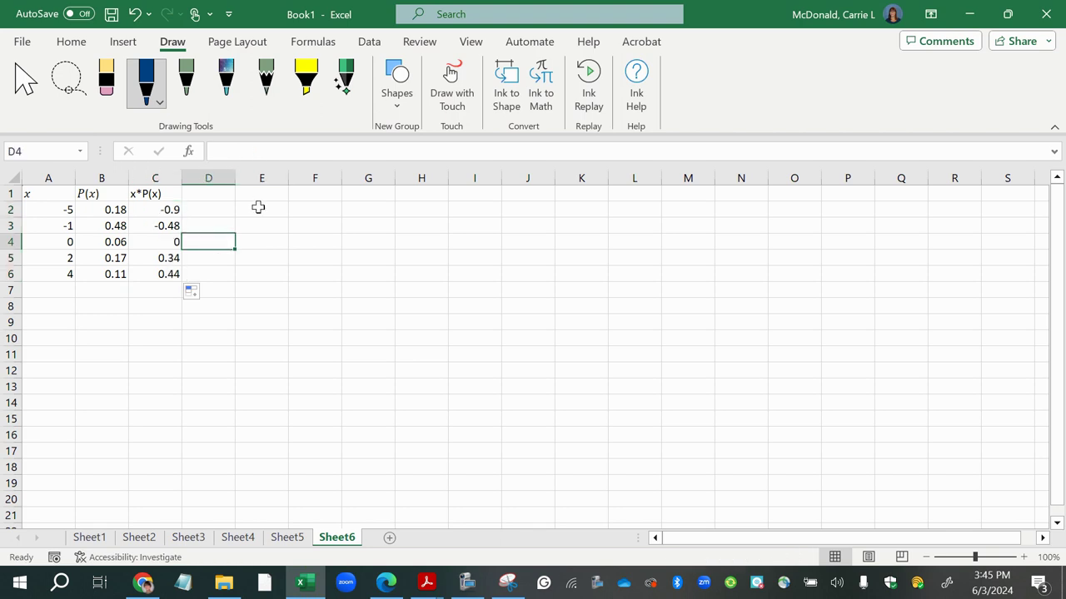
Label E2 'Mean:' and compute =SUM(C2:C6) in F2, giving -0.6
left_click(257, 209)
type("Mean:")
key("Tab")
type("=sum(")
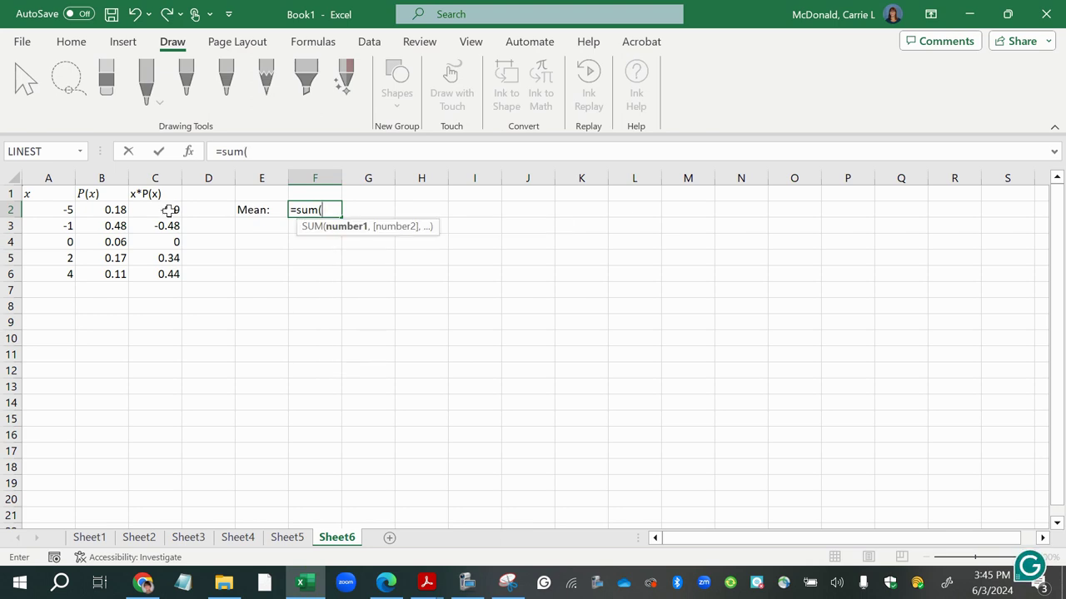
left_click_drag(169, 210, 167, 279)
key("Return")
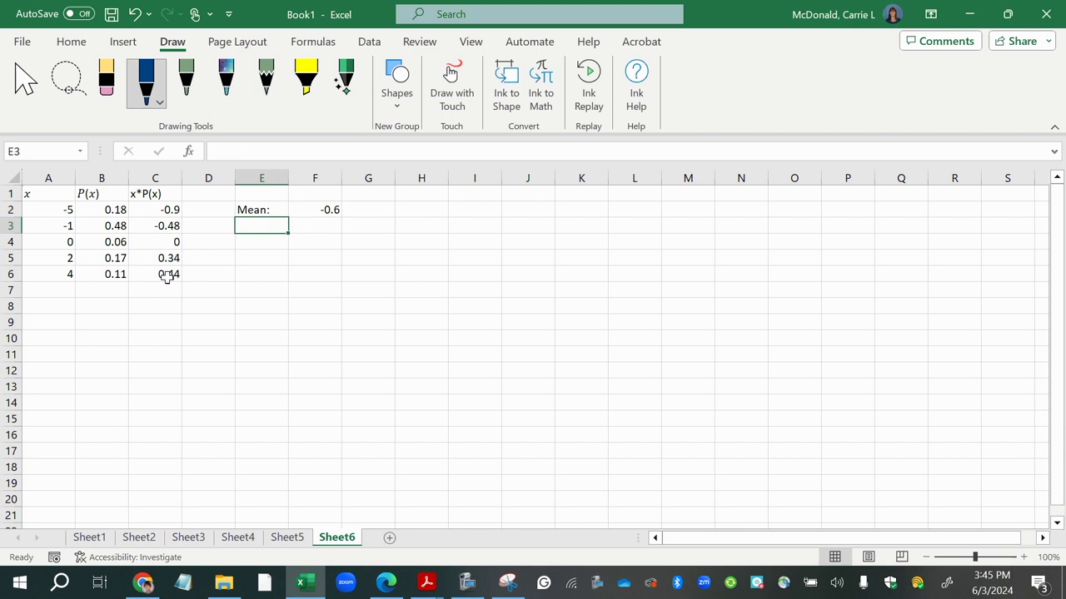
left_click(327, 209)
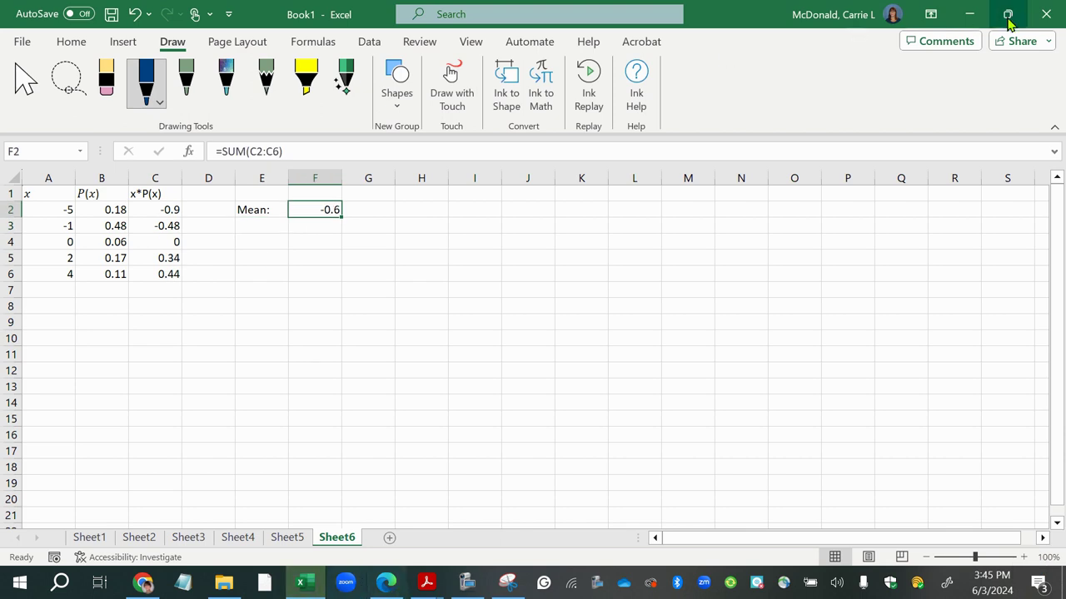
Arrange Excel on the right half and the MyOpenMath question on the left
left_click_drag(752, 25, 1064, 333)
left_click(41, 288)
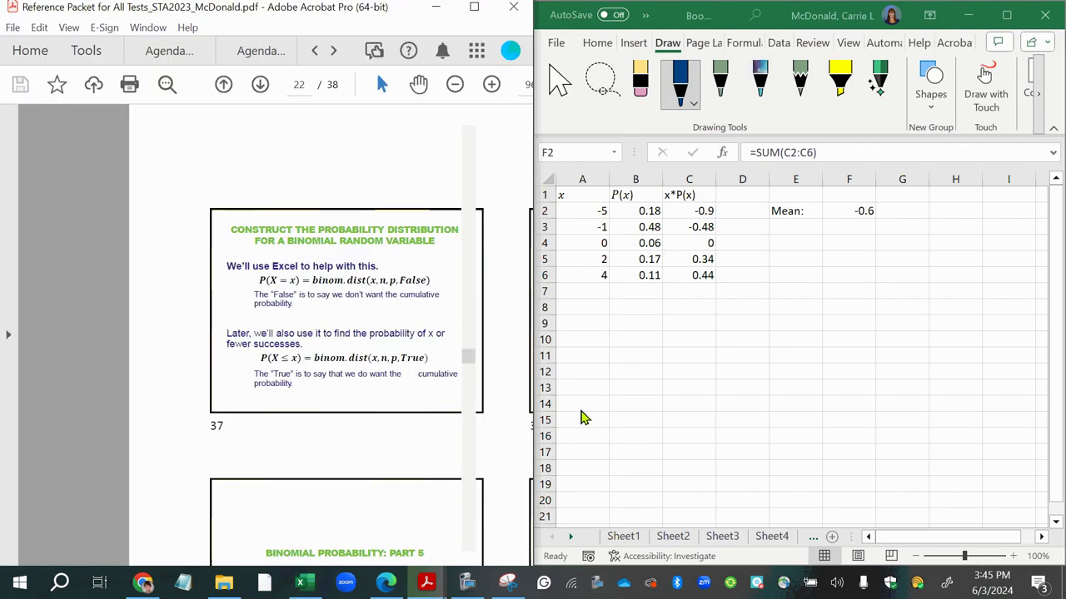
left_click_drag(754, 15, 1064, 22)
left_click(335, 129)
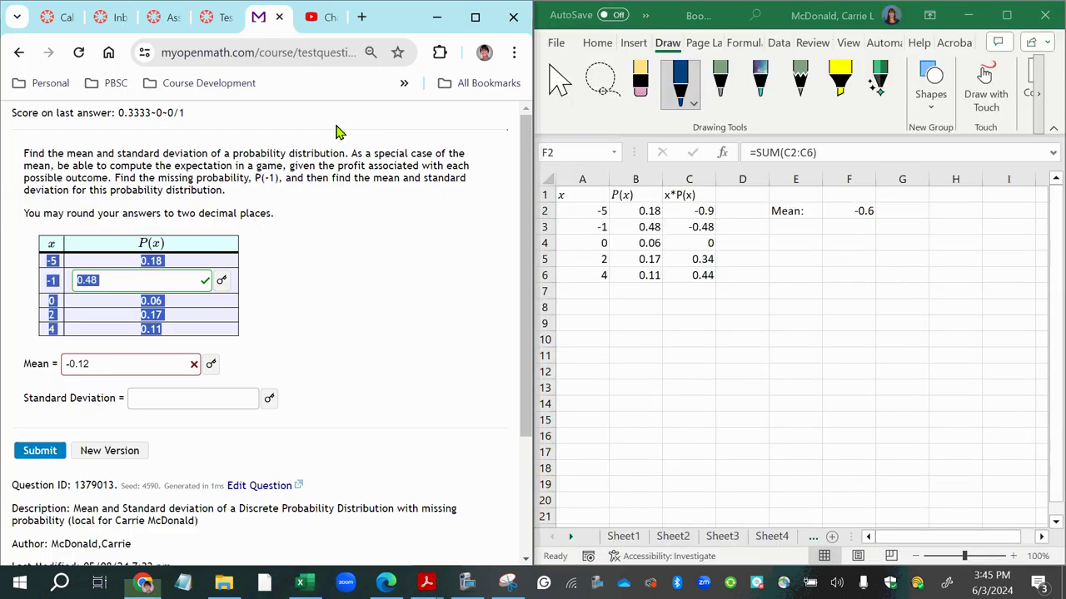
left_click(135, 284)
Change the Mean answer to -0.6 and submit, noting the two-decimal rounding requirement
left_click(147, 363)
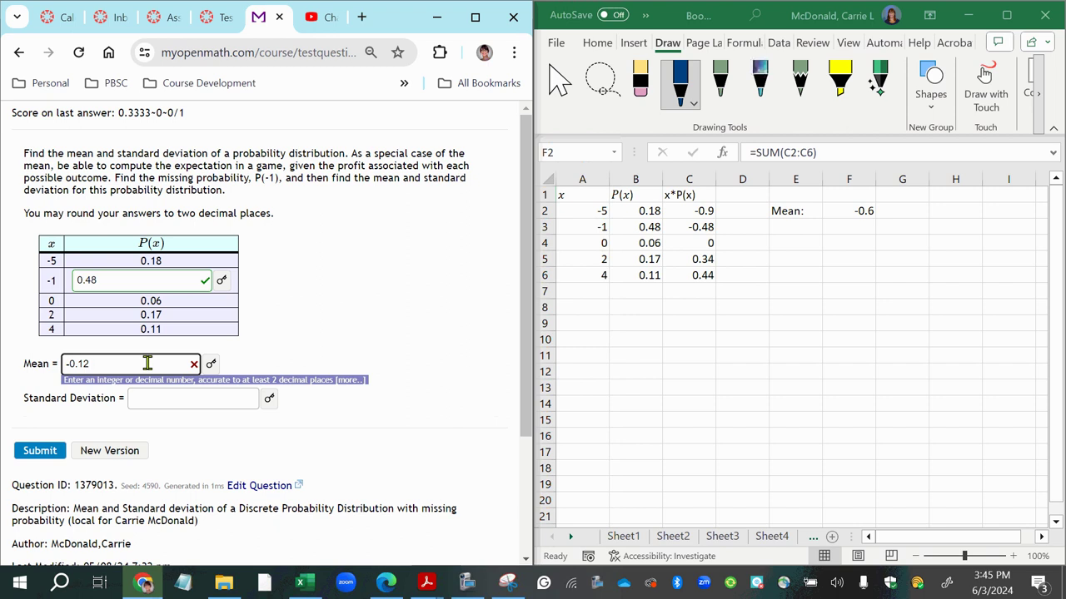
key("BackSpace")
type("6")
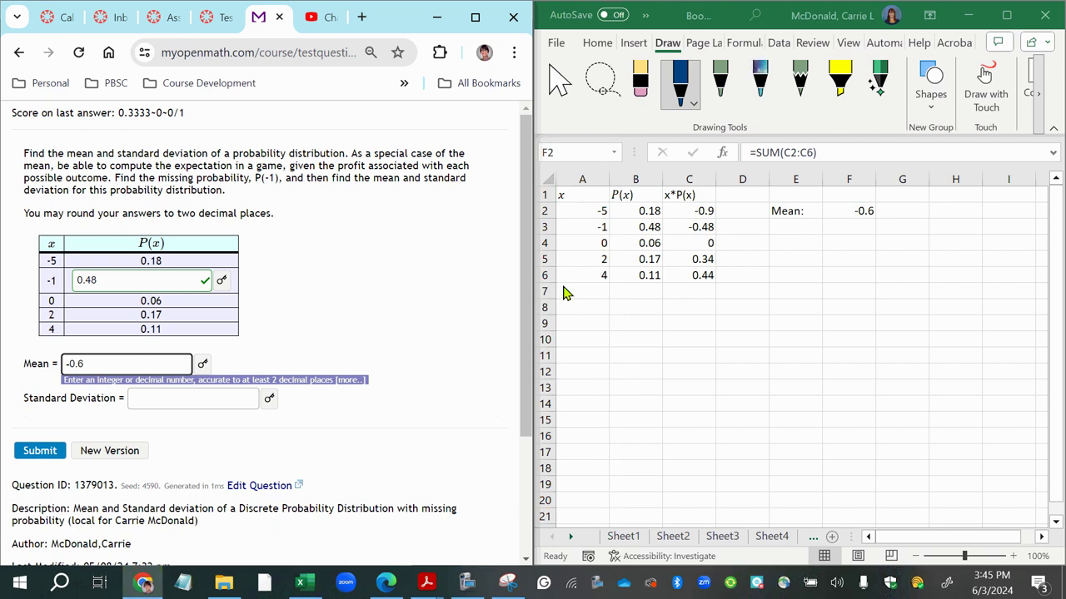
key("Return")
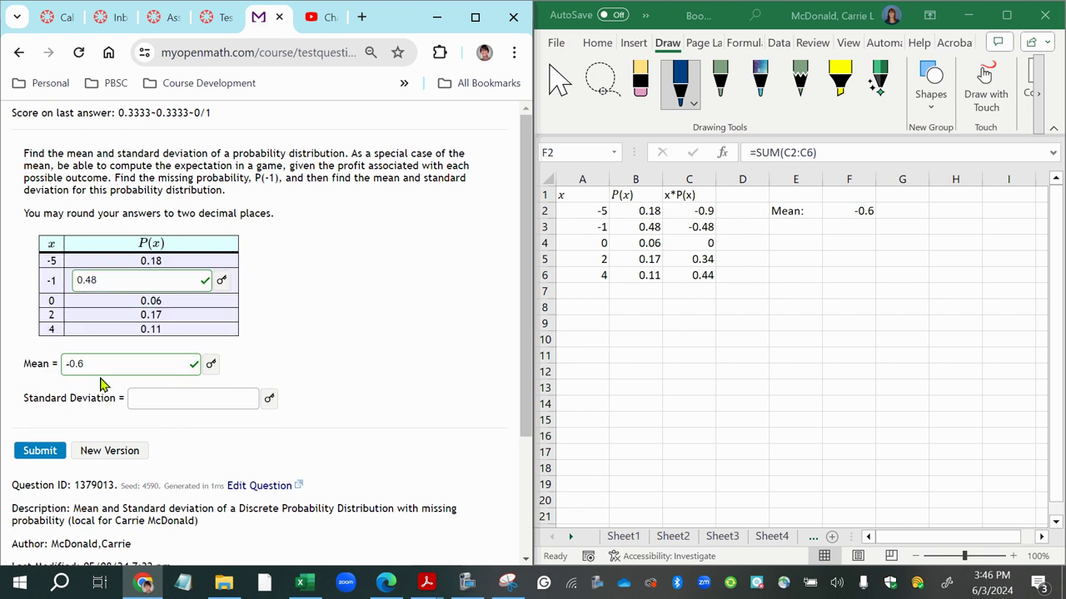
left_click(101, 367)
left_click(857, 128)
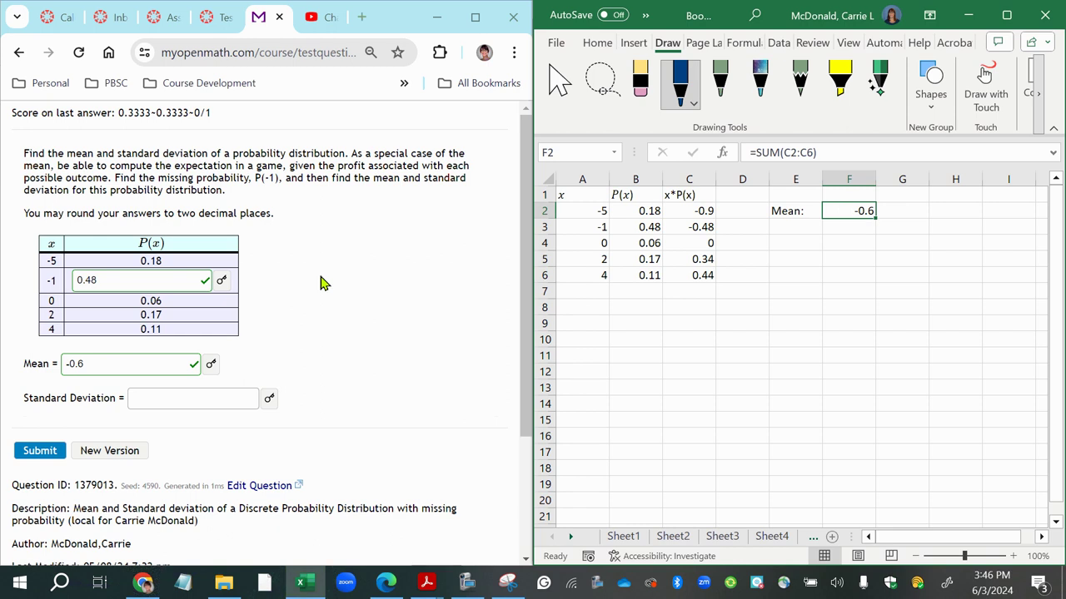
left_click_drag(176, 213, 279, 225)
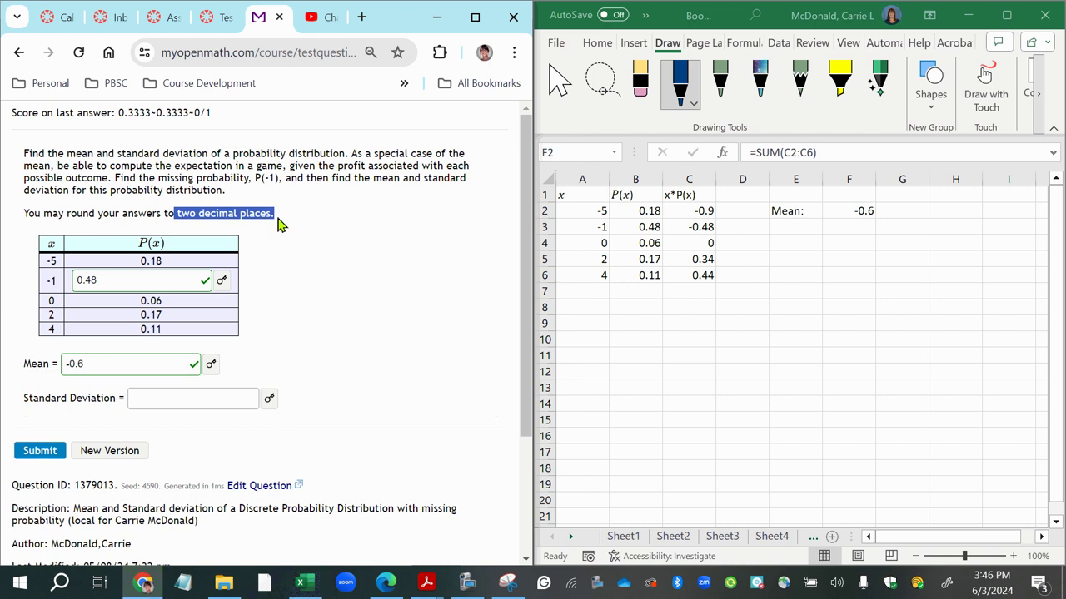
key("alt+Tab")
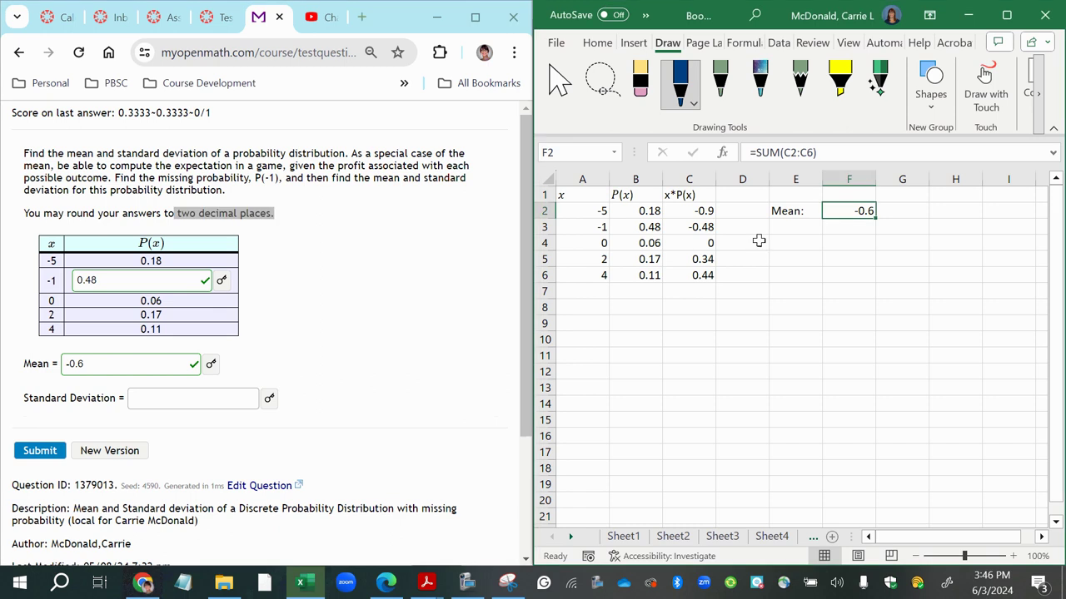
Format F2 as Number with 2 decimal places so it displays -0.60
right_click(853, 211)
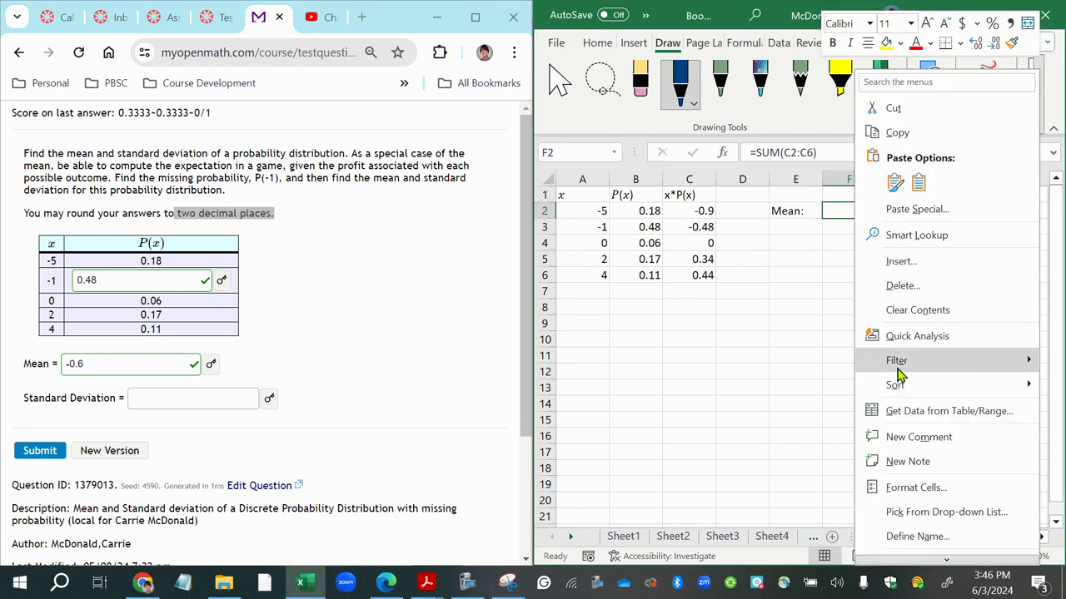
left_click(905, 488)
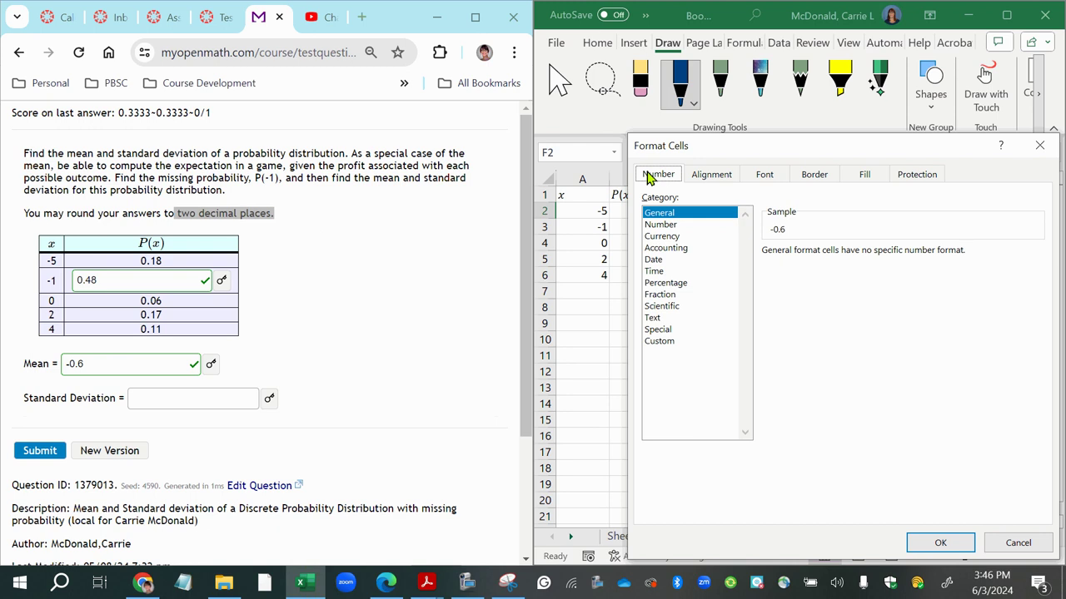
left_click(658, 223)
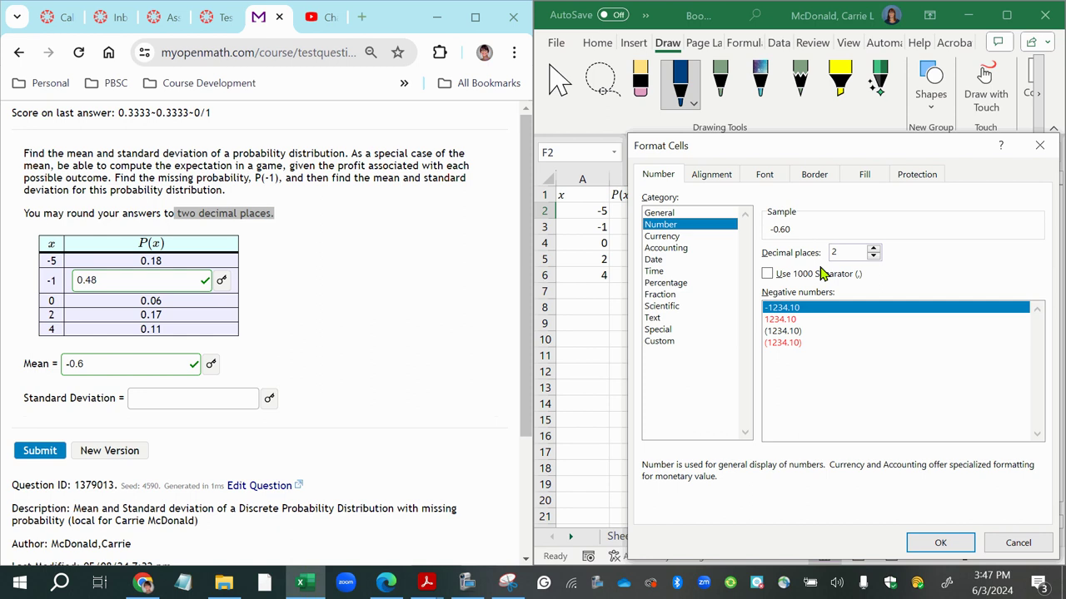
left_click(937, 546)
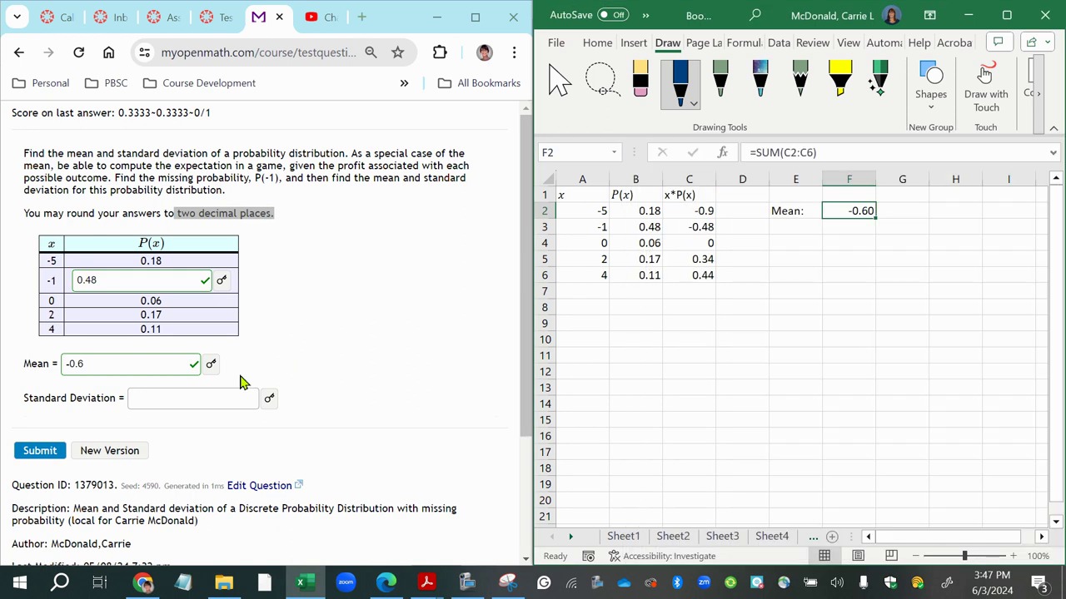
Enter -0.60 as the Mean answer in MyOpenMath and submit it
left_click(155, 363)
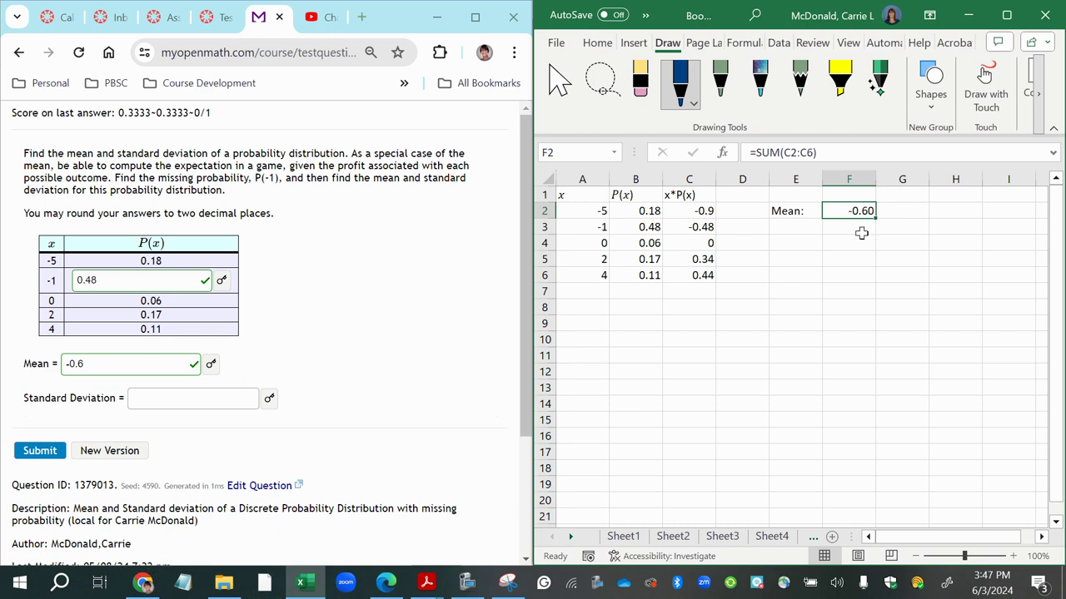
left_click(88, 364)
type("0")
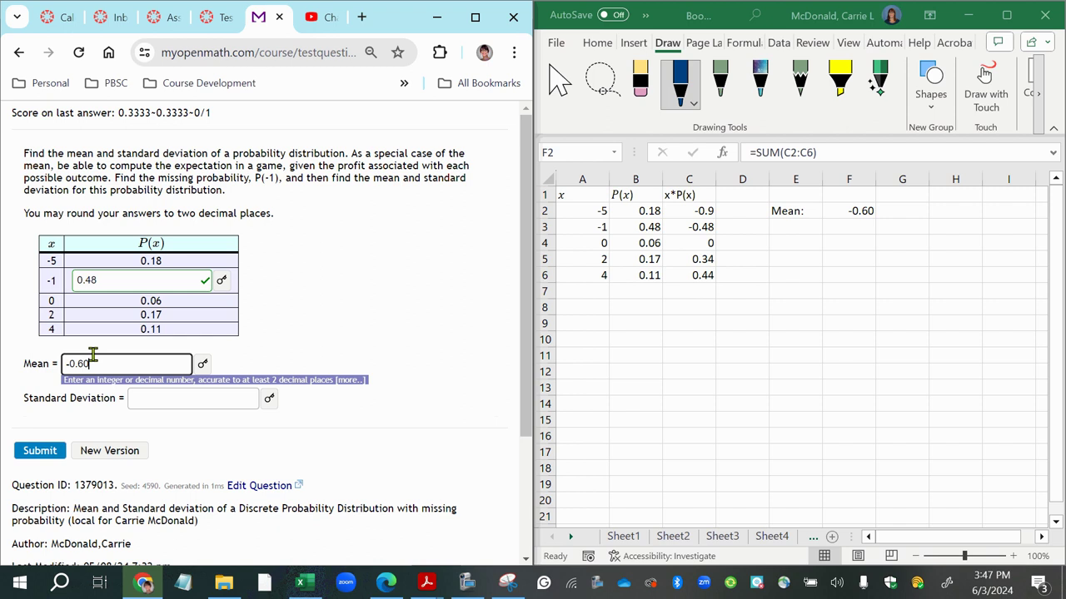
left_click(58, 451)
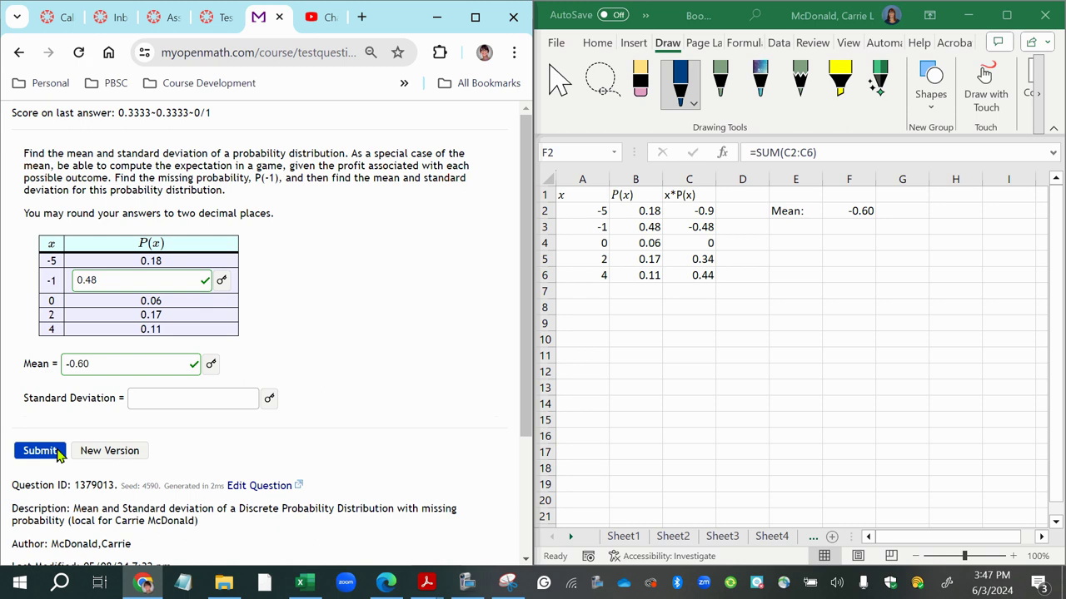
left_click(134, 366)
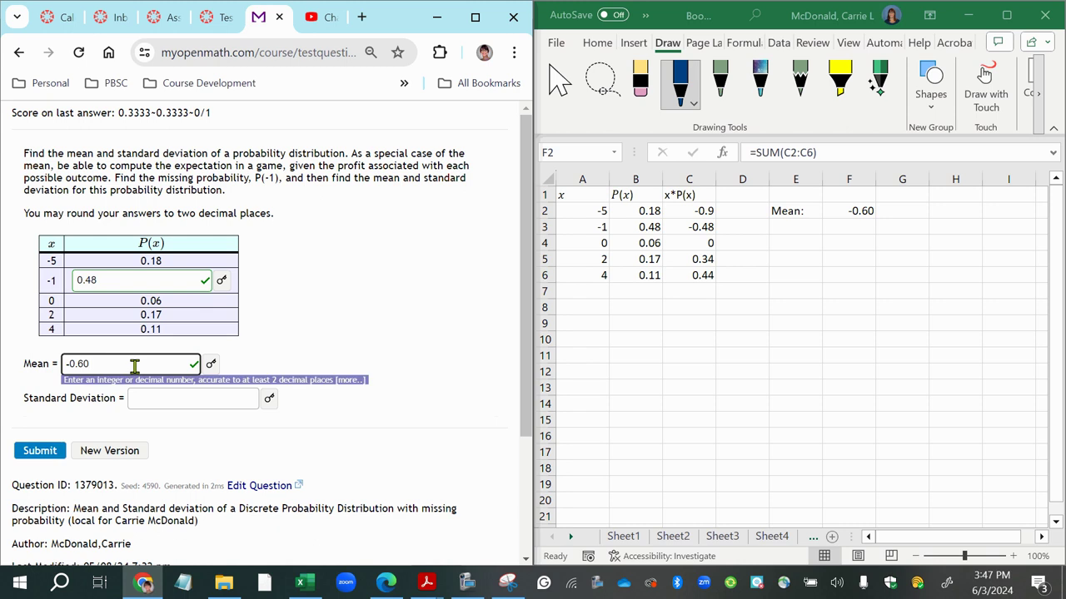
left_click(100, 424)
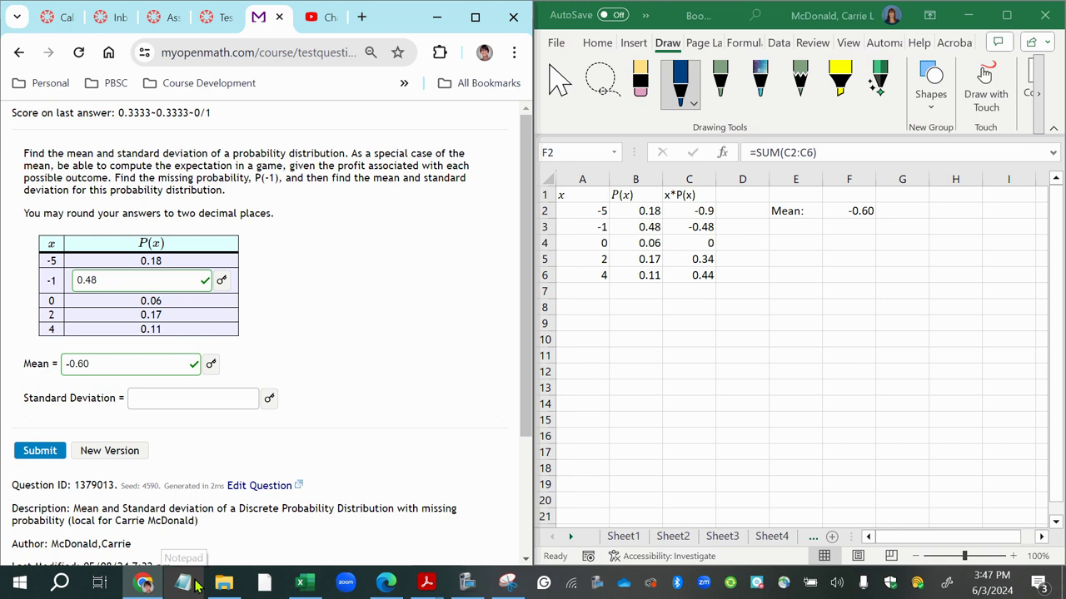
Handwrite σ = √ labelled Std Dev., and a Variance σ² note on the sheet
left_click(965, 309)
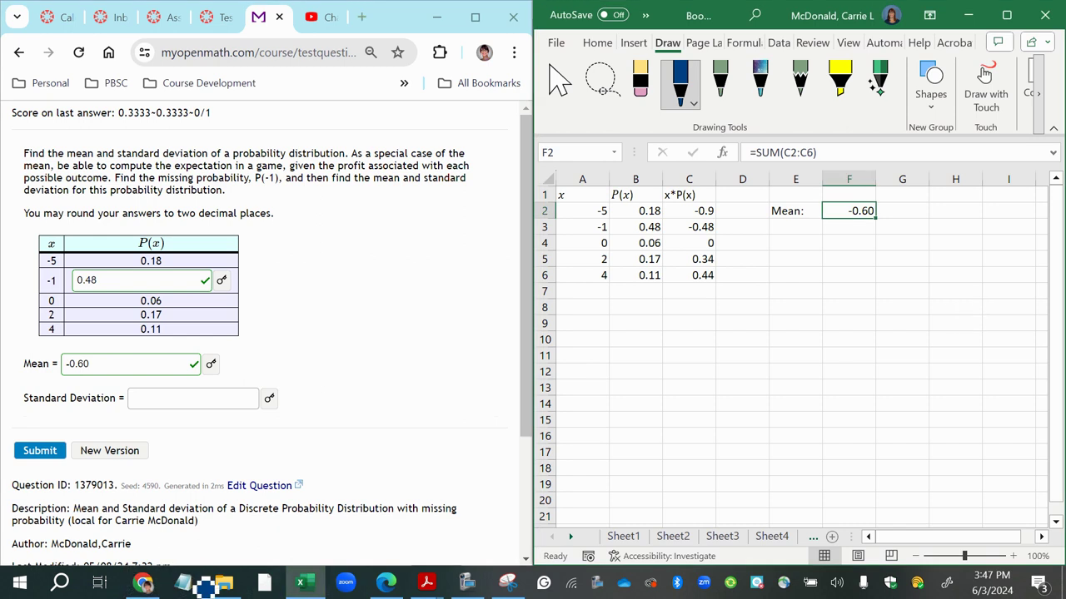
left_click(669, 437)
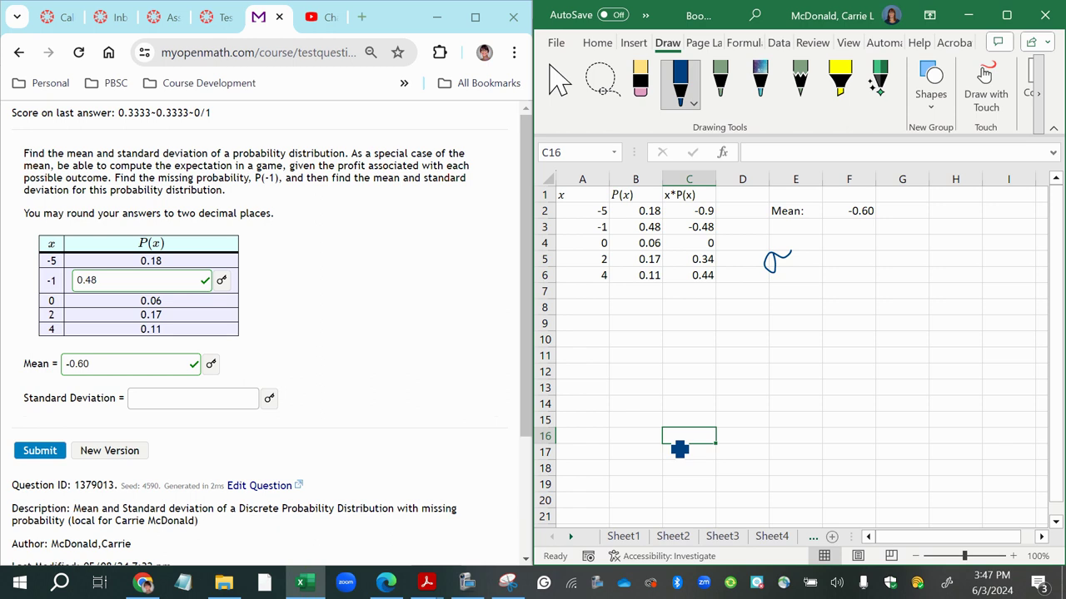
left_click_drag(794, 265, 807, 270)
mouse_move(821, 268)
left_mouse_down()
mouse_move(836, 235)
mouse_move(958, 221)
left_mouse_up()
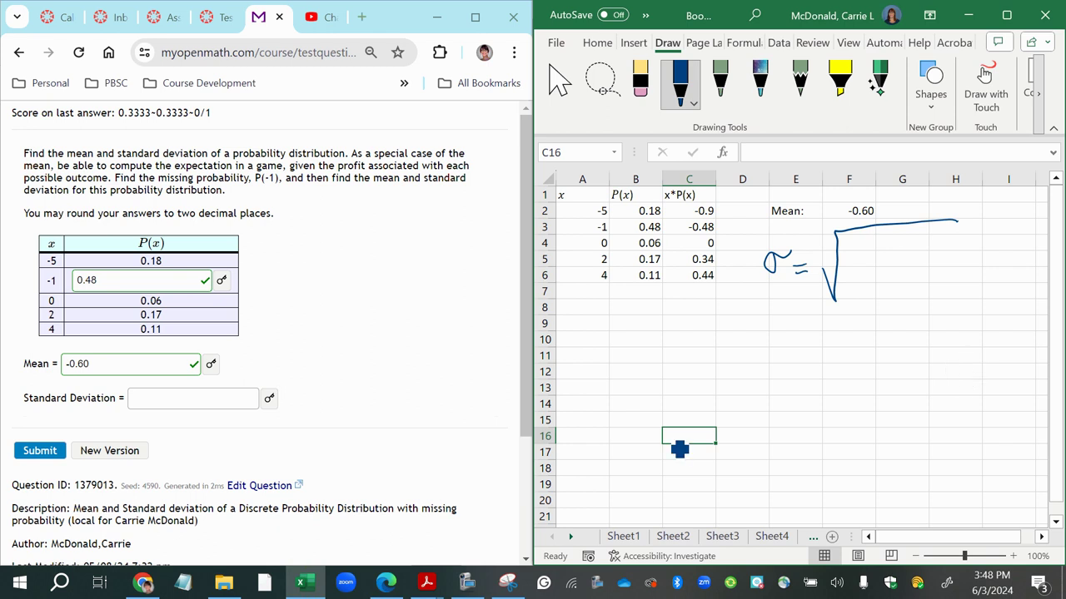
left_click_drag(791, 359, 804, 352)
left_click_drag(810, 349, 824, 363)
mouse_move(697, 388)
left_mouse_down()
mouse_move(717, 376)
mouse_move(733, 411)
mouse_move(744, 398)
mouse_move(788, 404)
left_mouse_up()
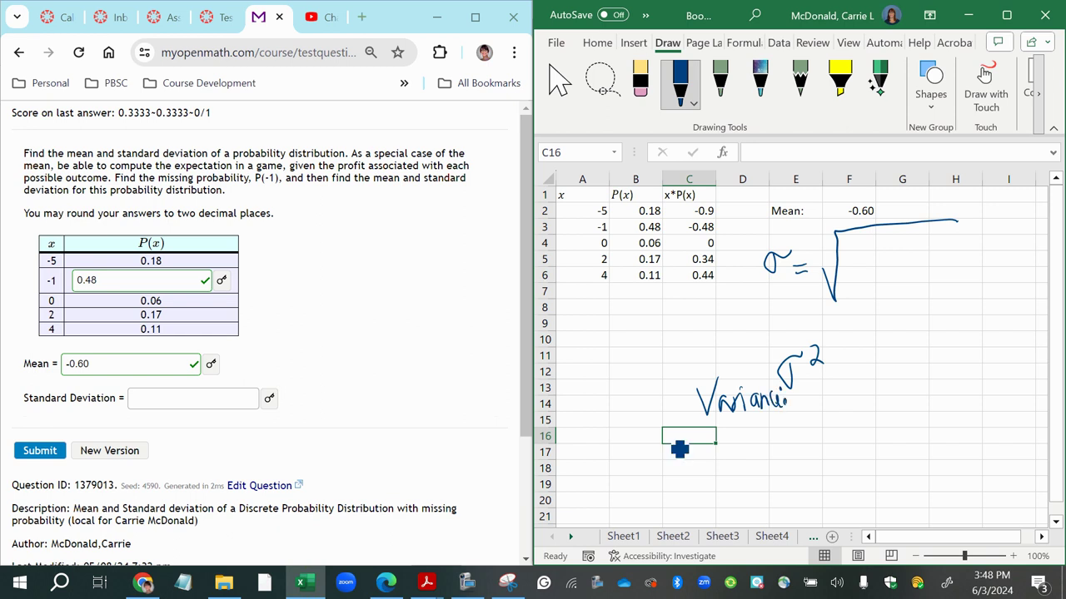
left_click_drag(715, 285, 704, 308)
left_click_drag(718, 280, 731, 305)
mouse_move(738, 279)
left_mouse_down()
mouse_move(739, 301)
mouse_move(710, 335)
left_mouse_up()
mouse_move(711, 316)
left_mouse_down()
mouse_move(735, 330)
mouse_move(748, 311)
left_mouse_up()
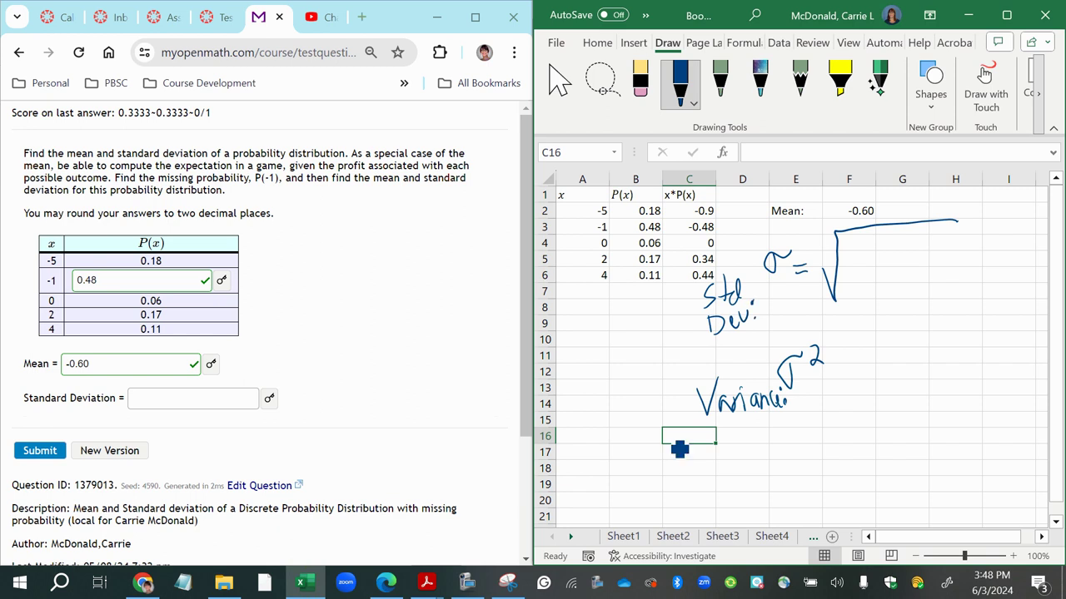
Handwrite the variance formula Σ(x−μ)²·P(x) in ink
mouse_move(861, 389)
left_mouse_down()
mouse_move(879, 394)
mouse_move(880, 363)
mouse_move(914, 391)
mouse_move(902, 393)
mouse_move(924, 381)
left_mouse_up()
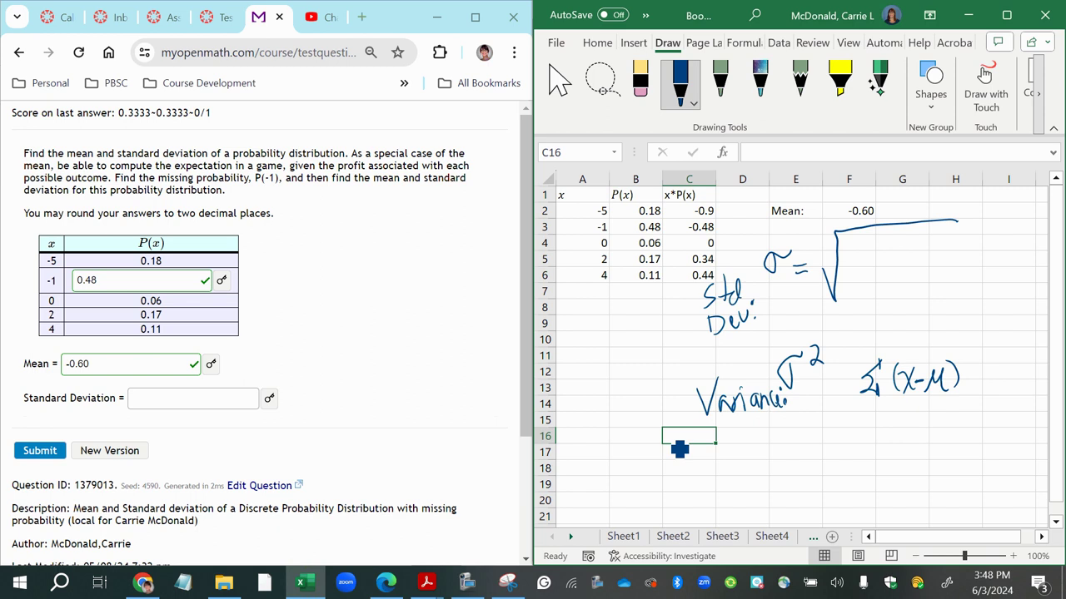
left_click_drag(950, 342, 966, 358)
left_click(965, 379)
mouse_move(974, 366)
left_mouse_down()
mouse_move(974, 391)
mouse_move(972, 381)
mouse_move(1006, 387)
mouse_move(994, 389)
mouse_move(1008, 397)
left_mouse_up()
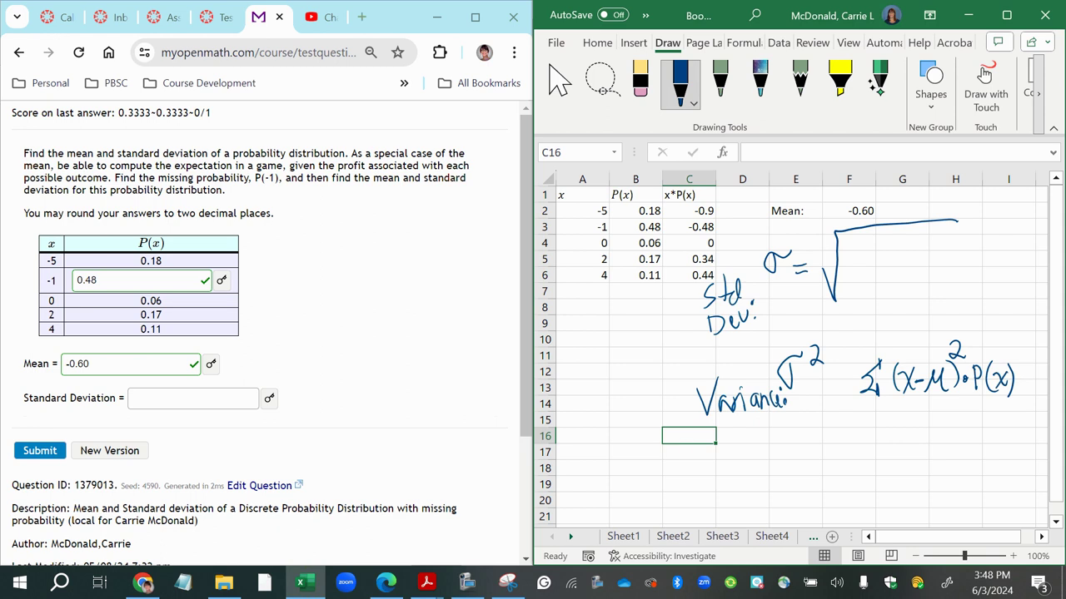
Insert column D, shift the ink notes right, and type the (x-mu)^2 heading in D1
left_click(743, 178)
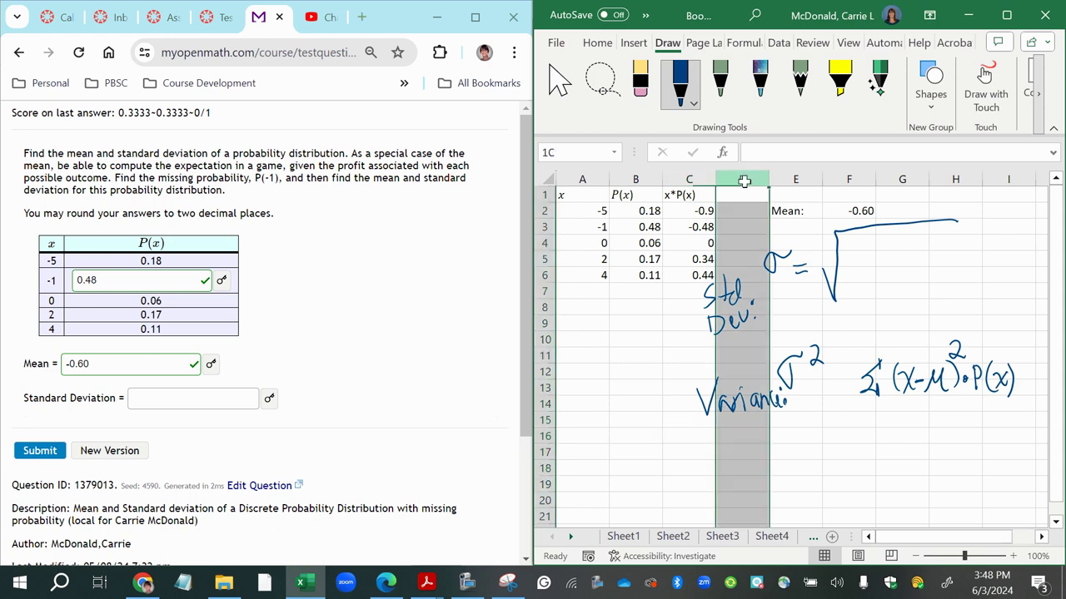
right_click(744, 179)
left_click(787, 353)
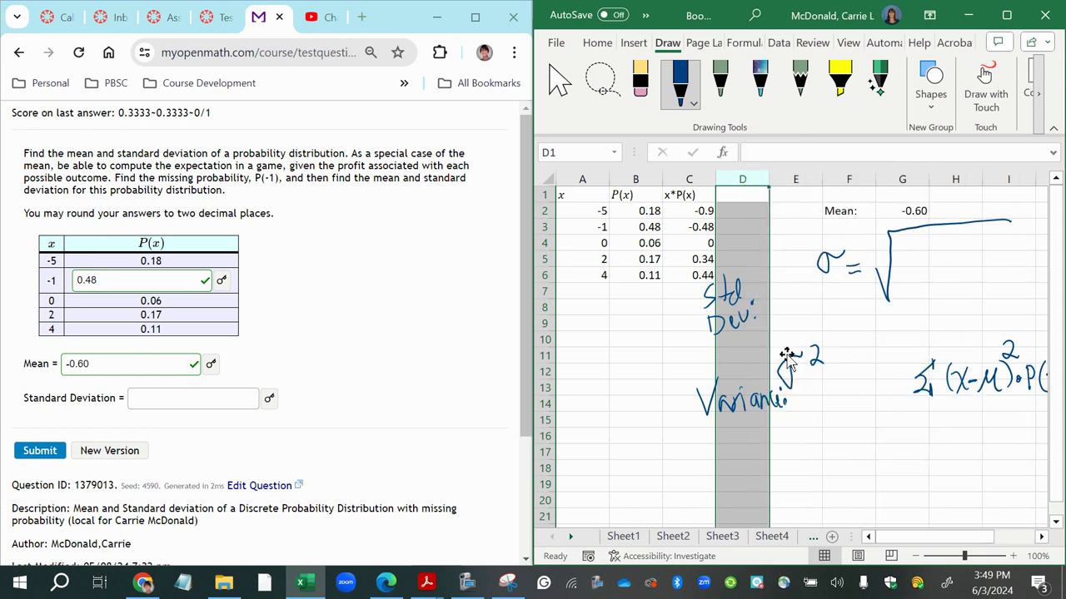
left_click(722, 295)
mouse_move(732, 298)
left_mouse_down()
mouse_move(830, 303)
mouse_move(804, 226)
left_mouse_up()
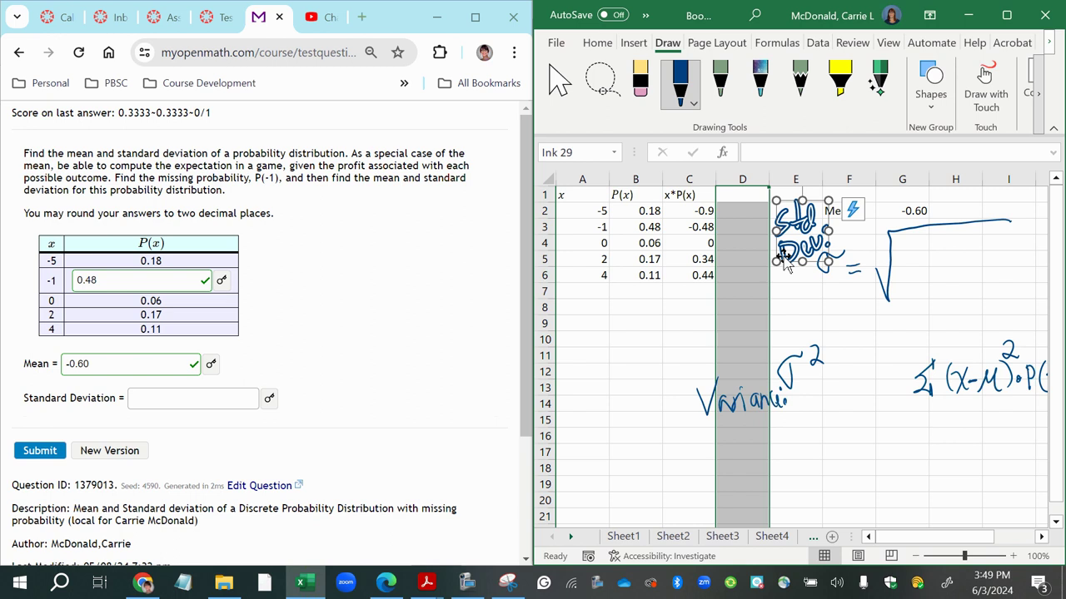
left_click(737, 392)
left_click_drag(801, 385, 912, 392)
left_click(742, 339)
left_click(743, 193)
type("(x")
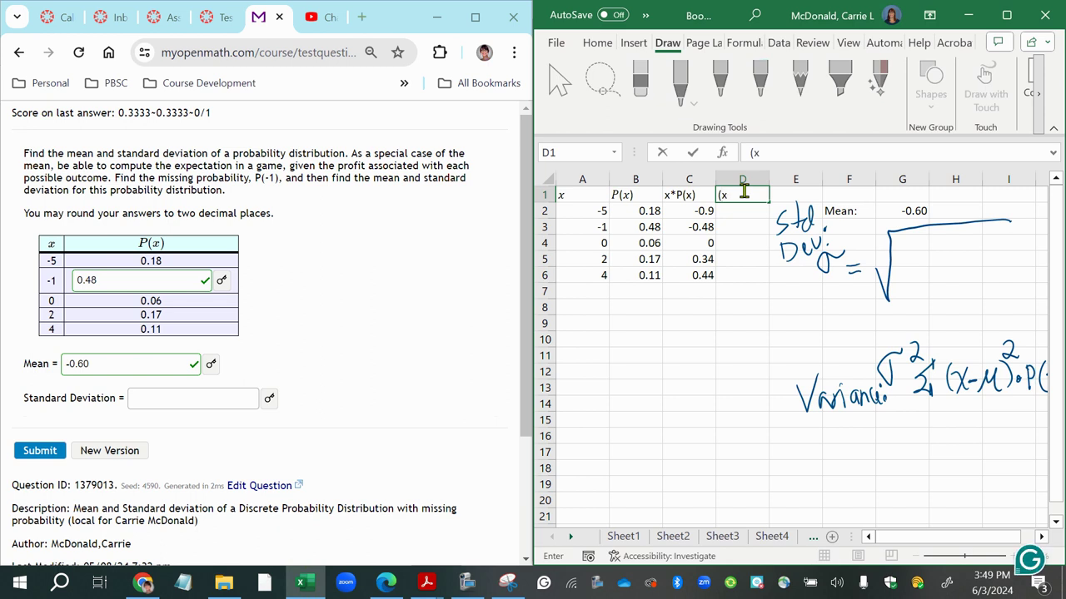
type("-mu)^")
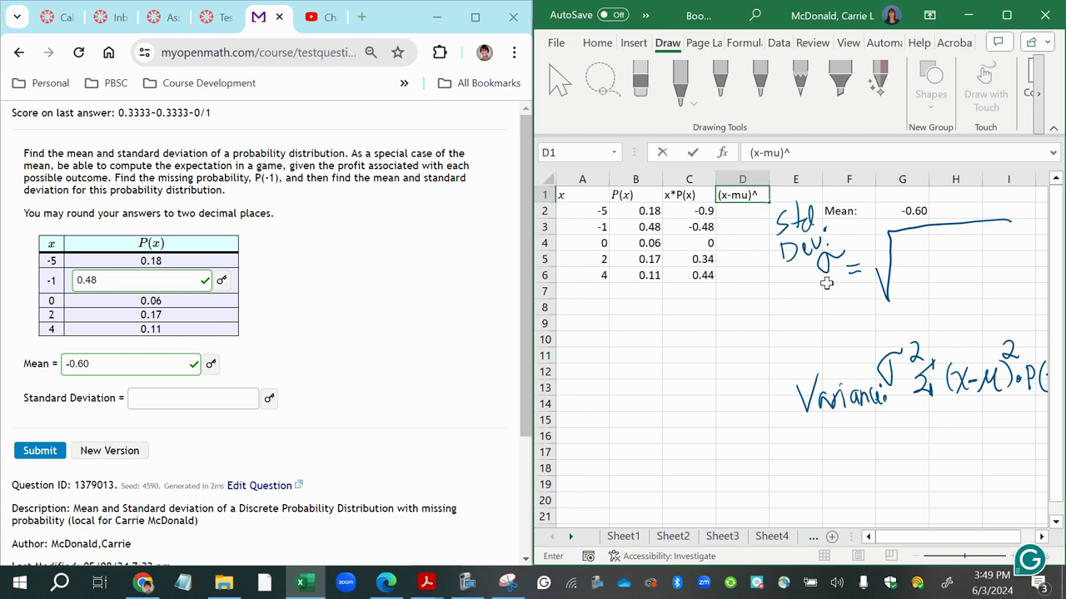
type("2*P(x")
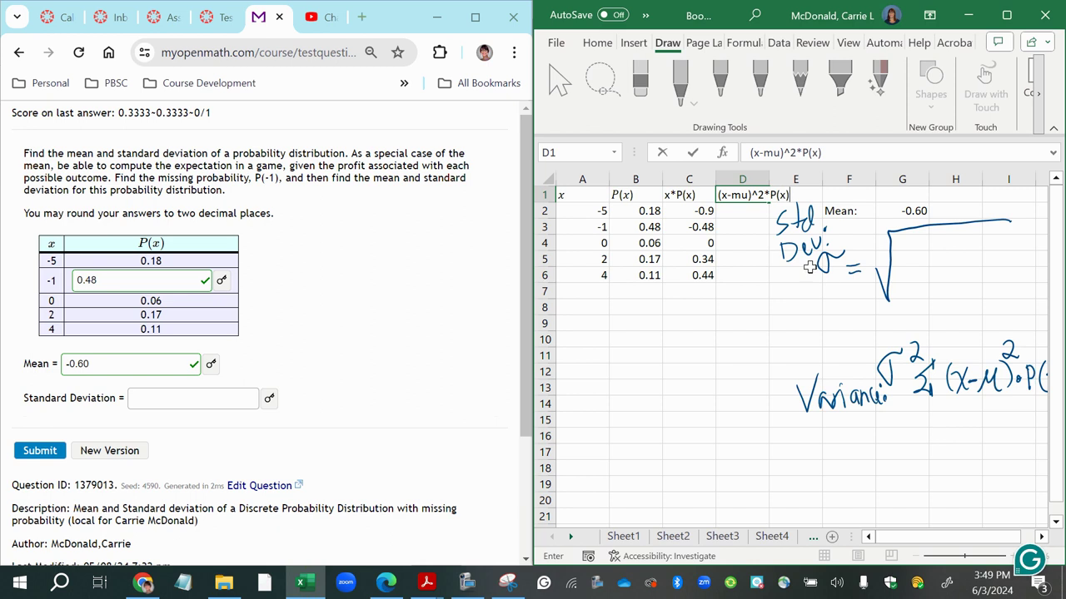
Commit the (x-mu)^2*P(x) heading and scroll back to the table's left edge
key("Return")
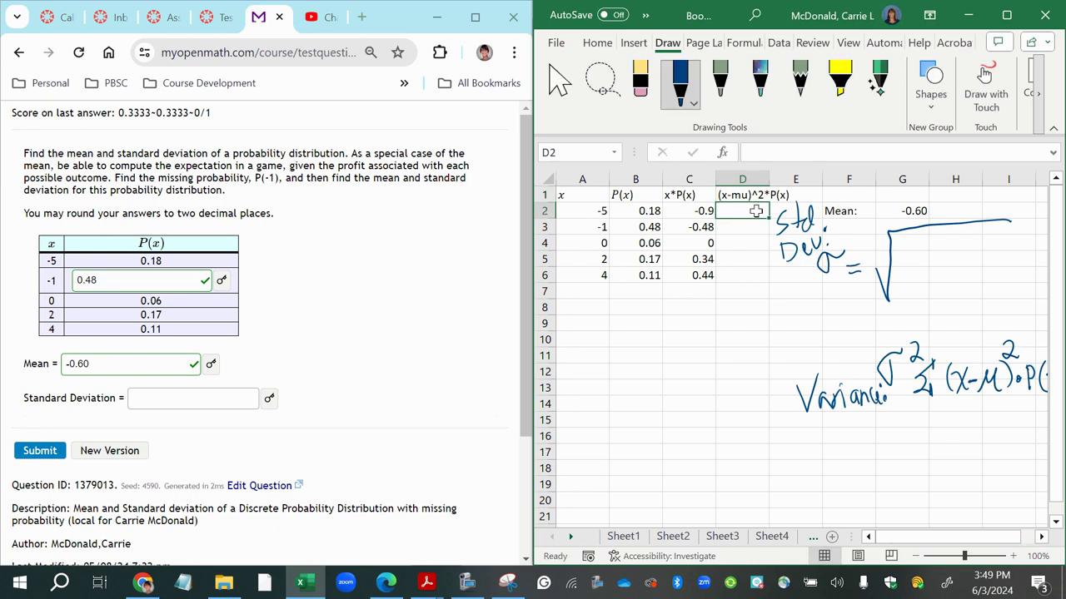
type("=")
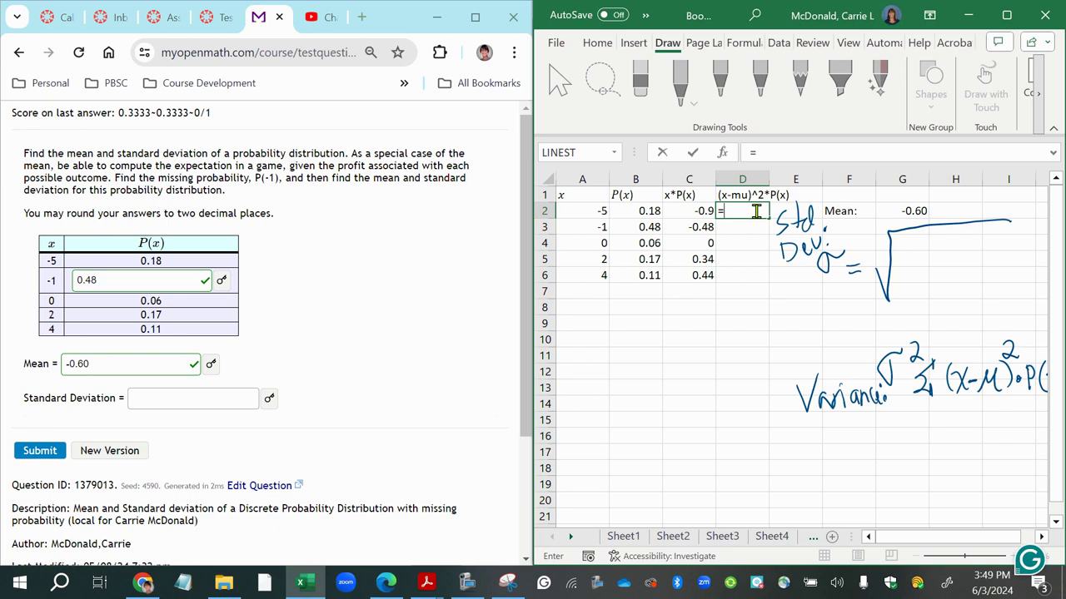
key("Escape")
key("Down")
scroll(756, 211, "up", 3)
scroll(755, 210, "up", 2)
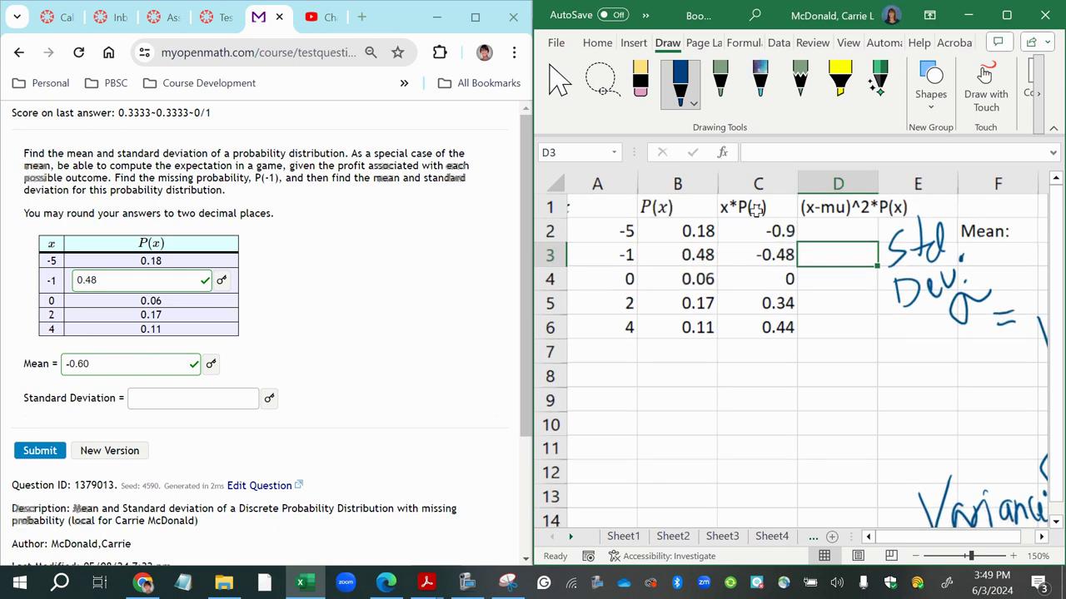
scroll(756, 210, "left", 1)
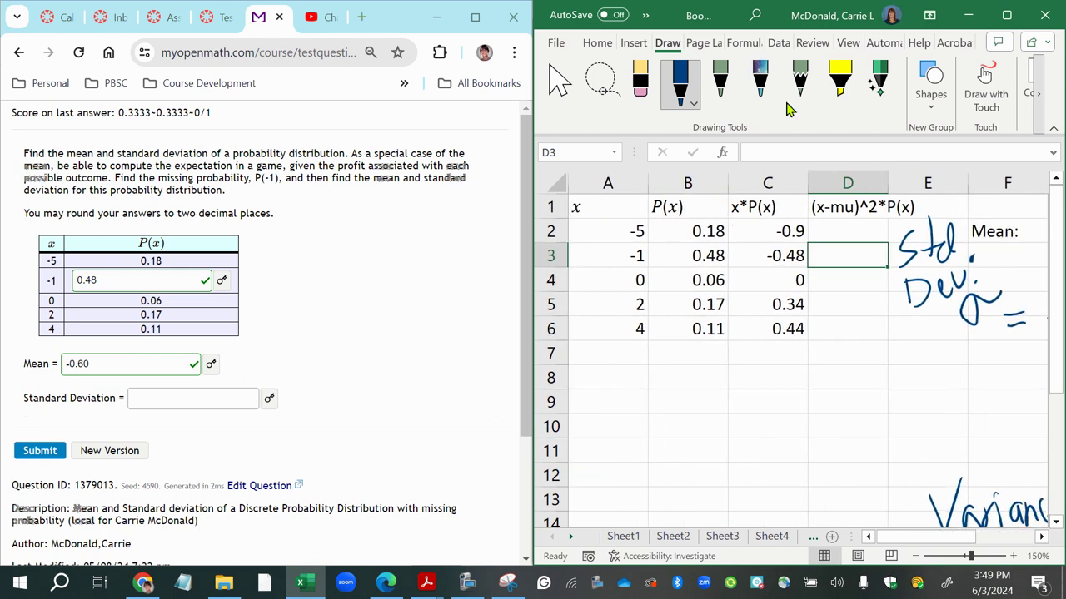
Start the D2 formula =(A2-G2, subtracting the mean in G2 from x
left_click(845, 232)
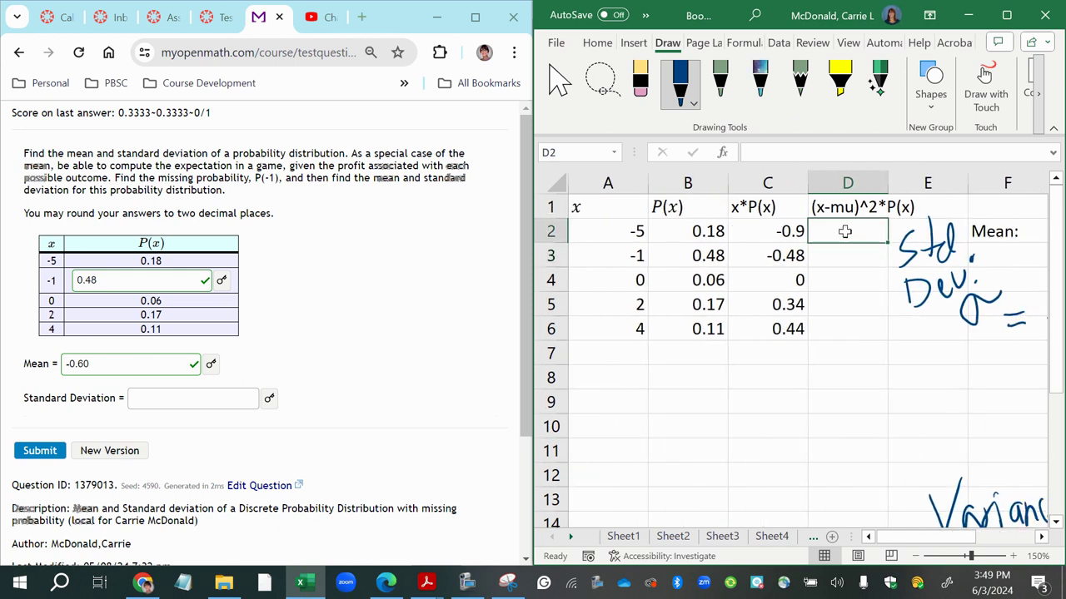
type("=(")
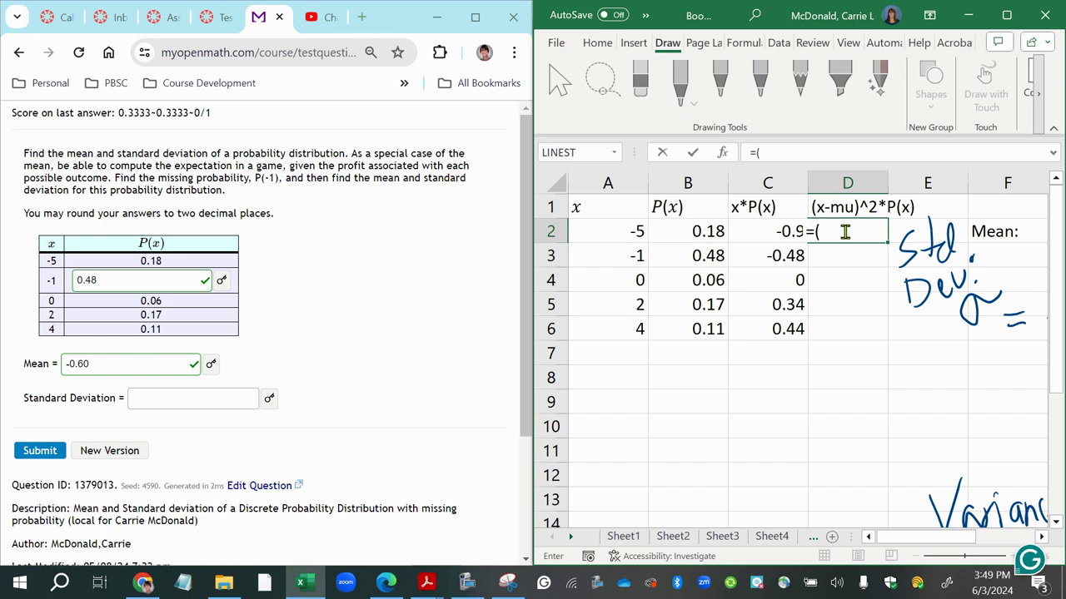
left_click(616, 232)
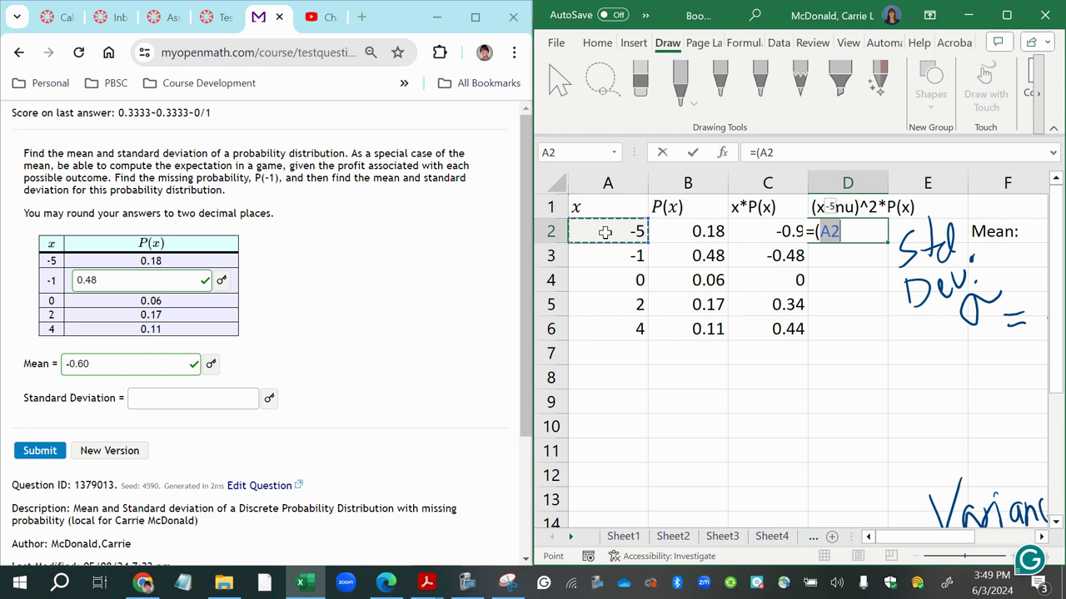
type("-")
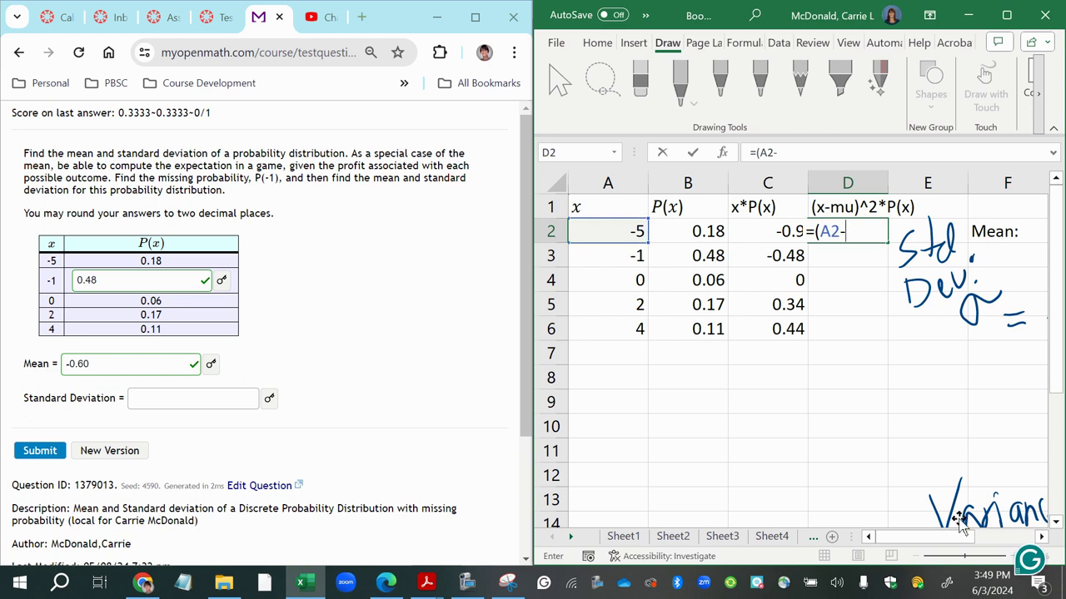
left_click(1042, 537)
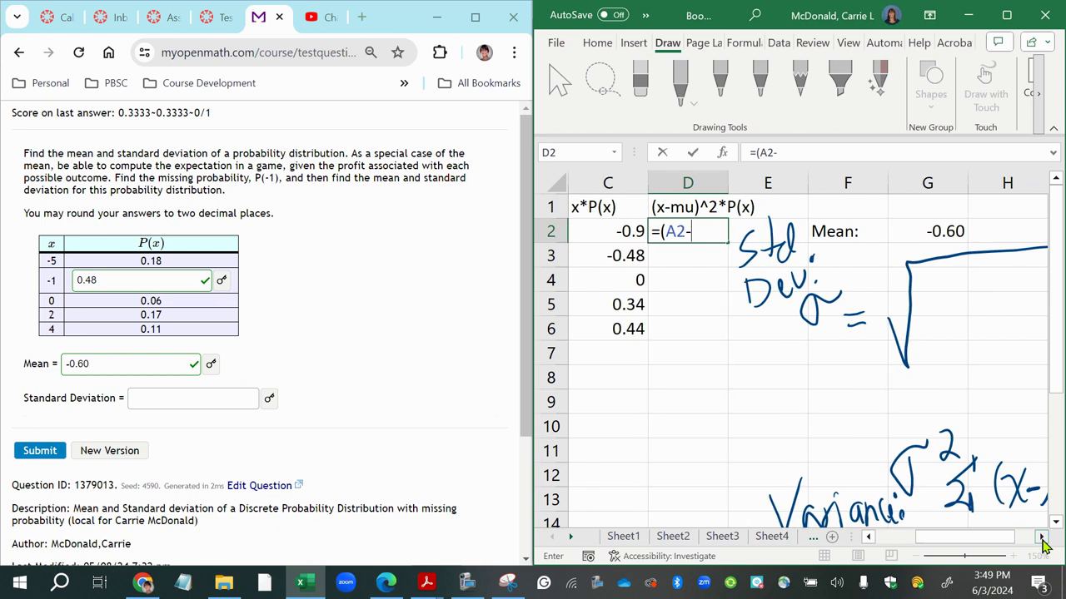
left_click(929, 231)
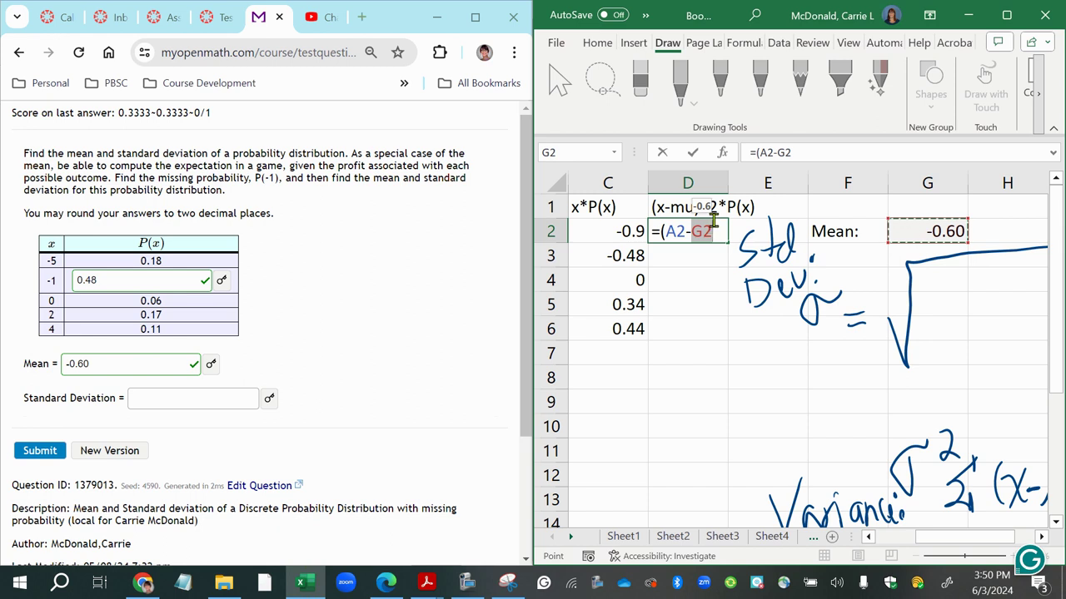
Change the mean reference in the D2 formula to G$2
left_click(690, 234)
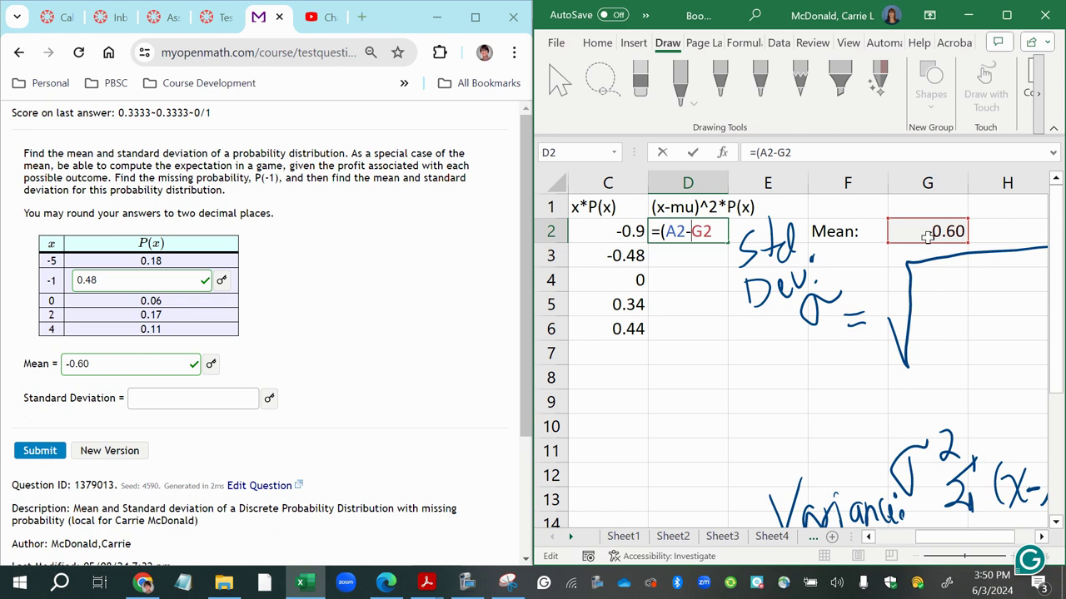
left_click(868, 537)
left_click(867, 537)
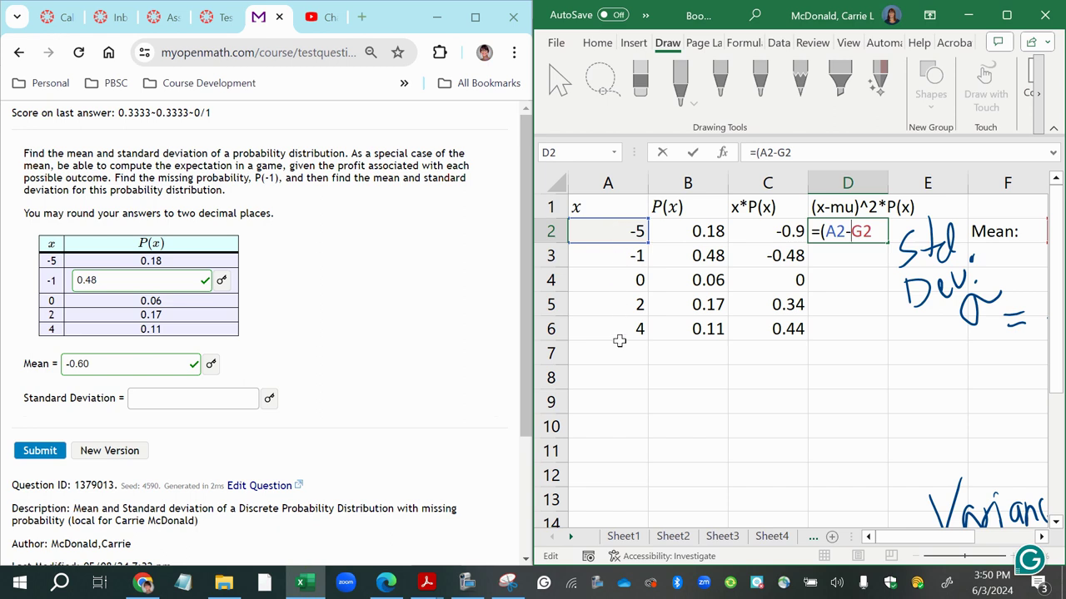
left_click_drag(853, 231, 869, 232)
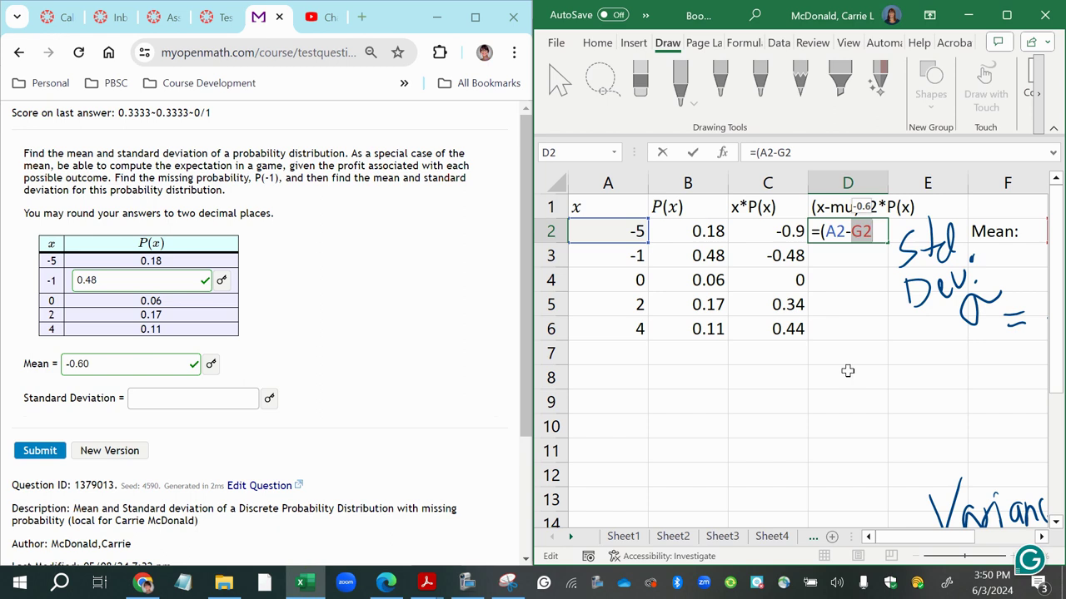
left_click(854, 233)
type("$G")
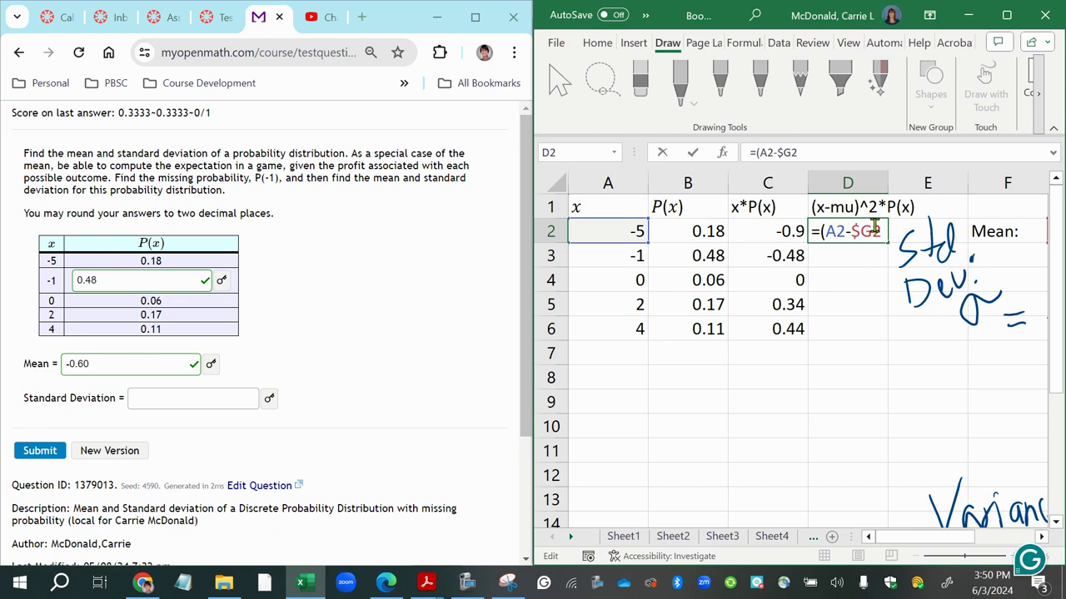
type("$")
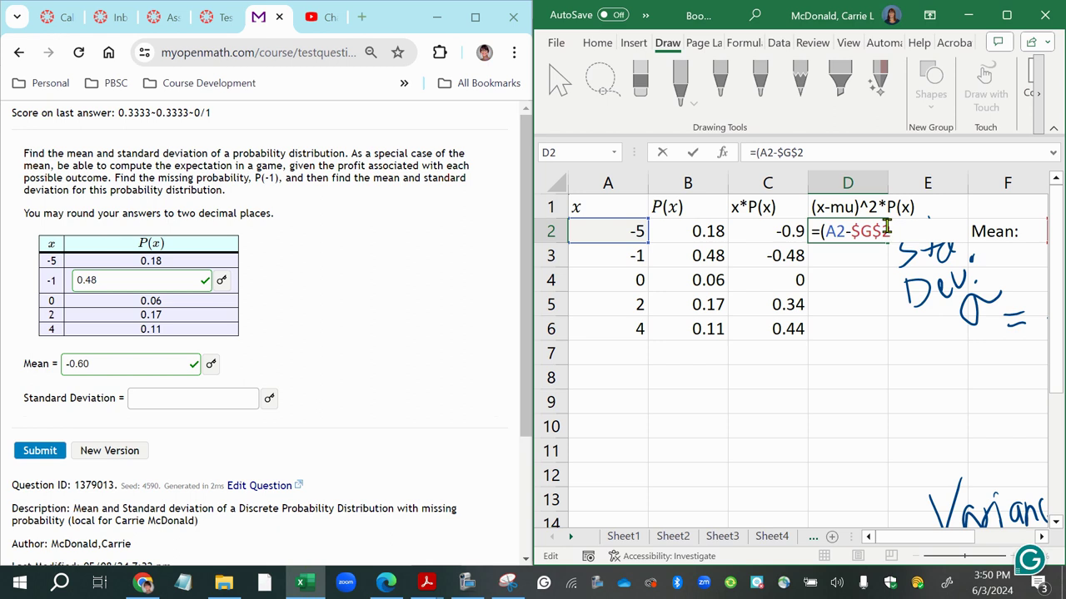
key("Left")
key("Left")
key("BackSpace")
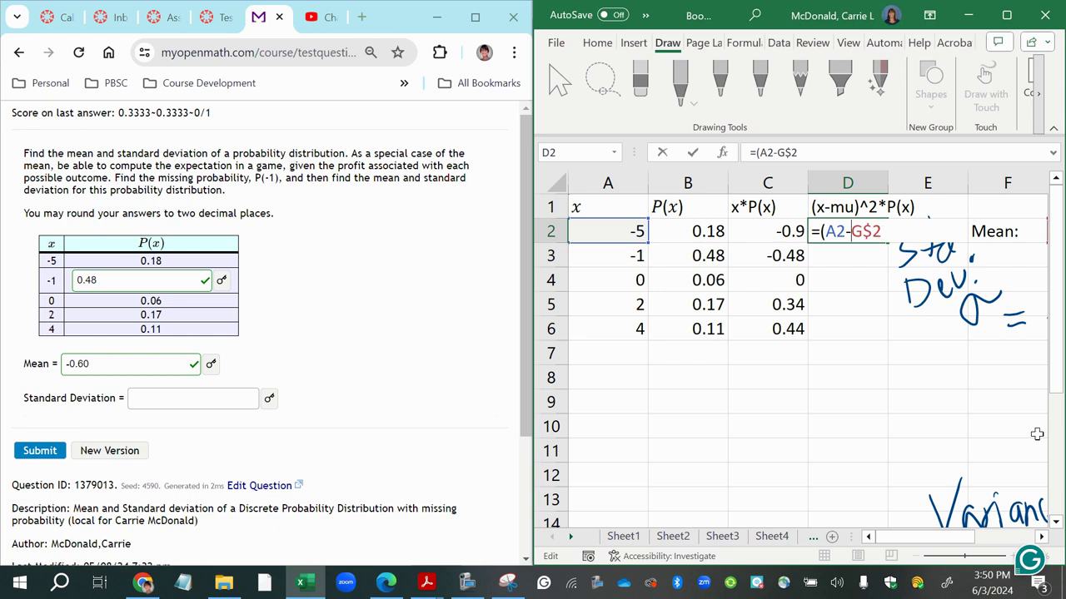
left_click(1043, 538)
left_click(1043, 537)
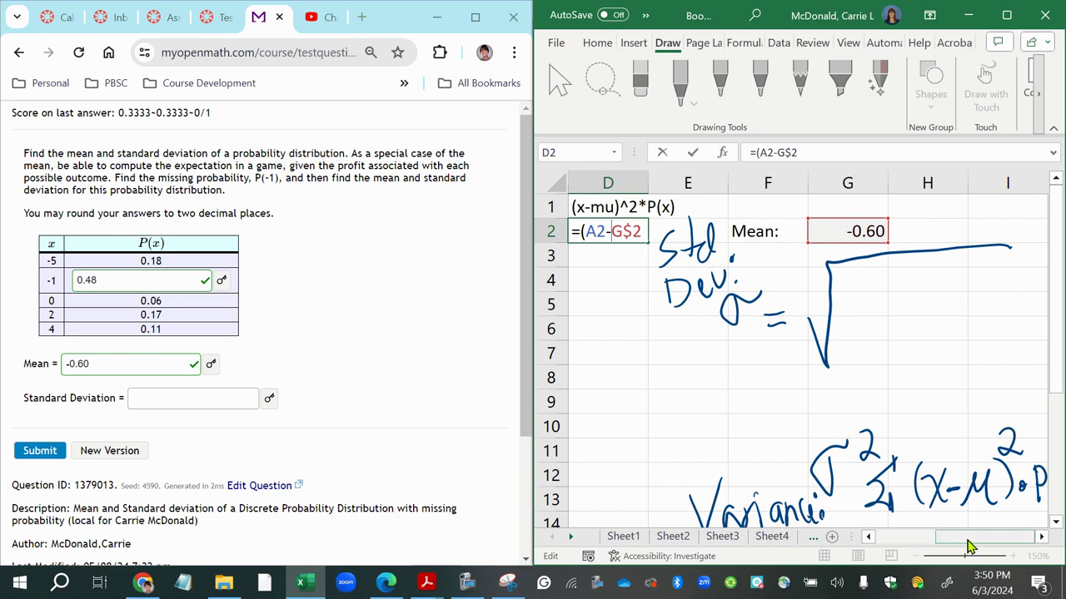
Rewrite D2's formula as =(A2-$G$2)^2*, locking the G2 mean reference absolute
left_click(870, 537)
left_click(870, 538)
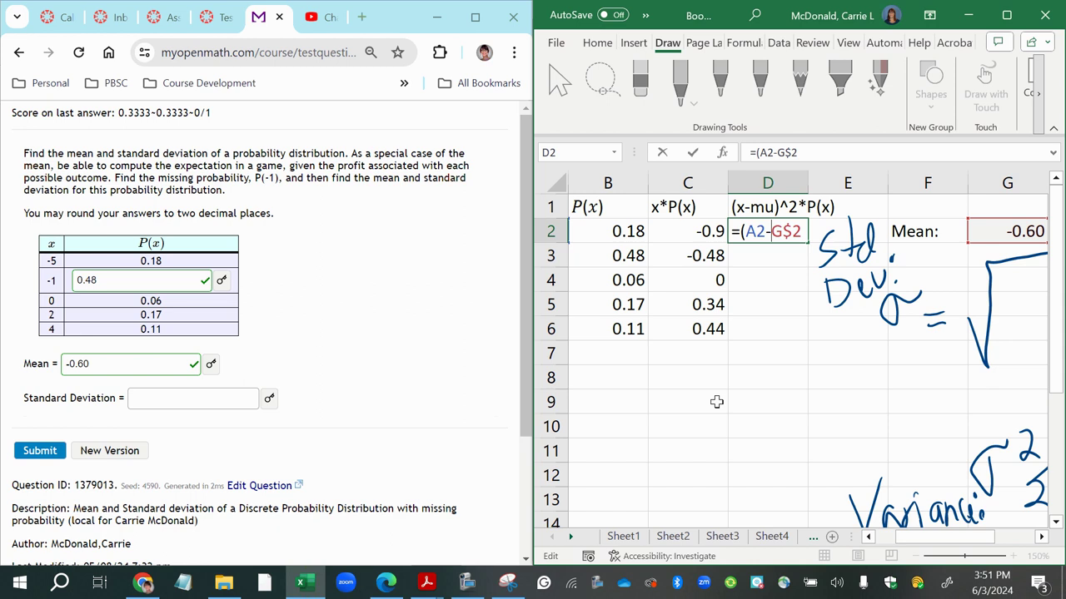
type("$")
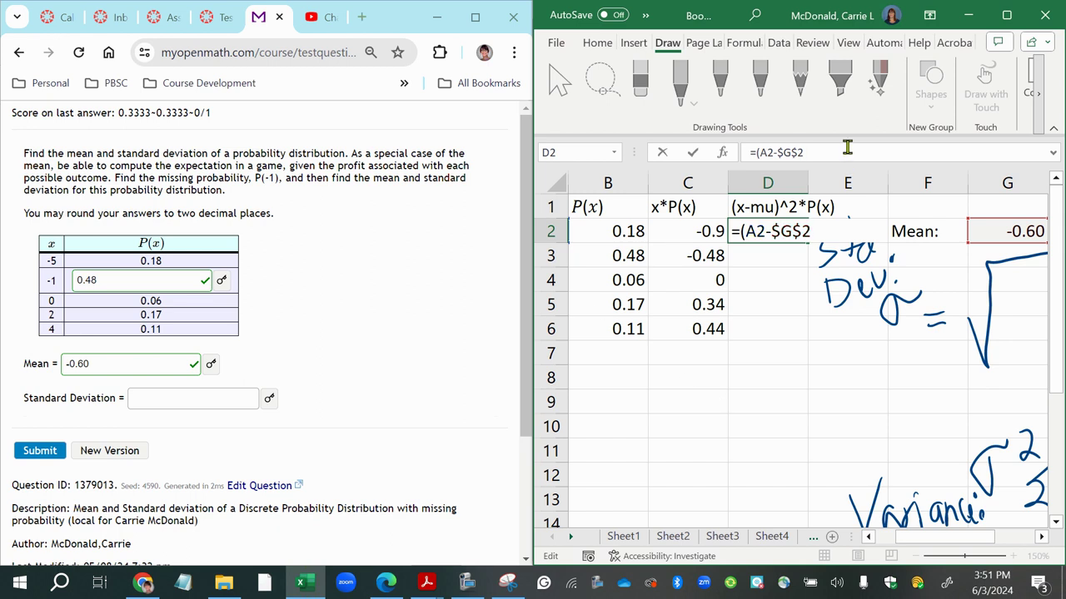
type(")")
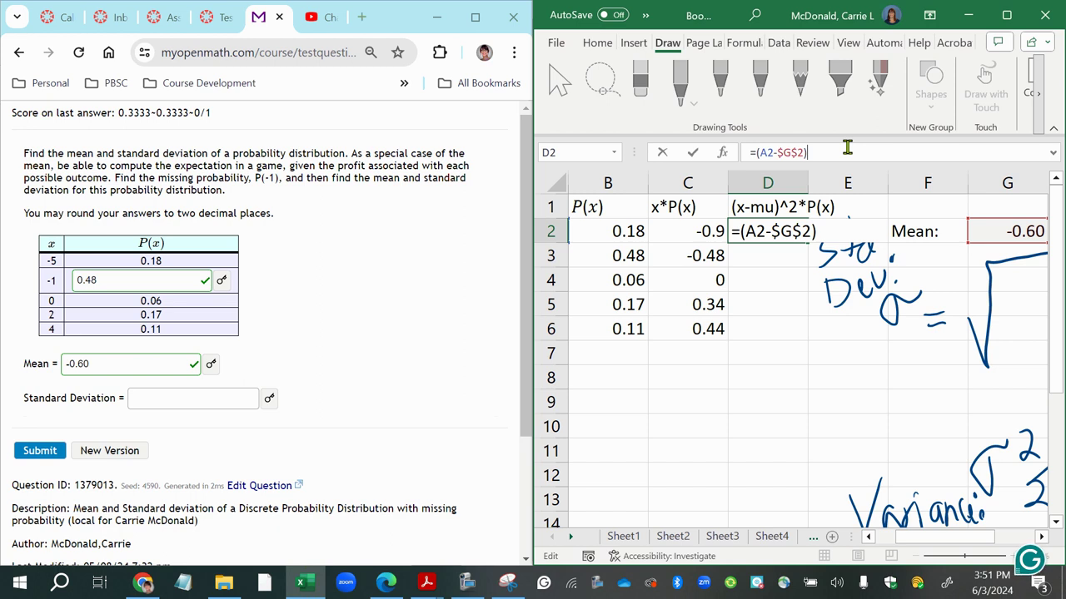
key("BackSpace")
key("BackSpace")
key("BackSpace")
key("BackSpace")
key("BackSpace")
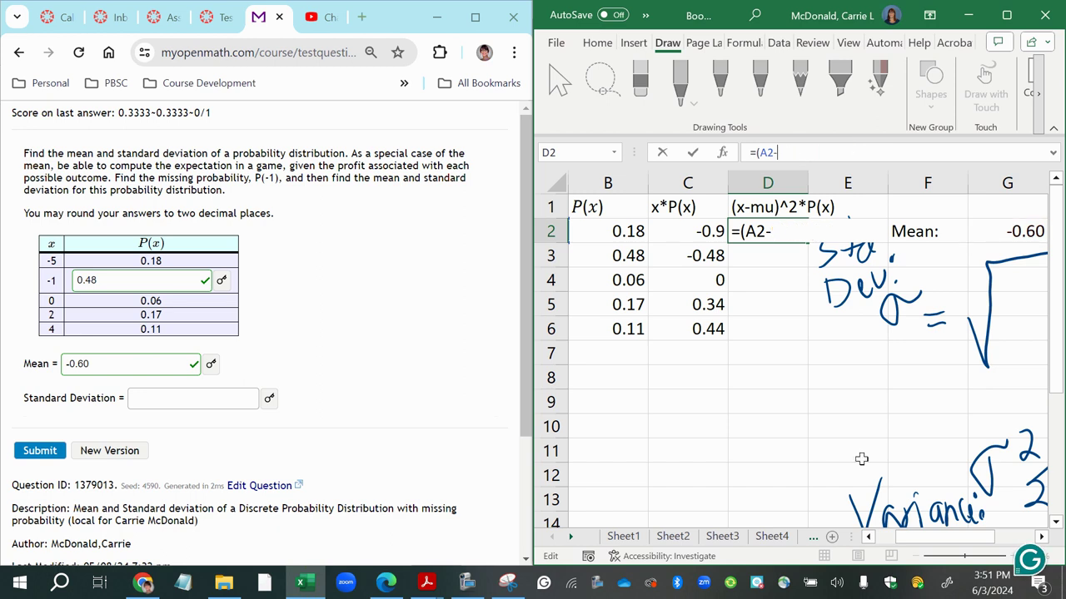
left_click_drag(997, 539, 1019, 539)
left_click(866, 232)
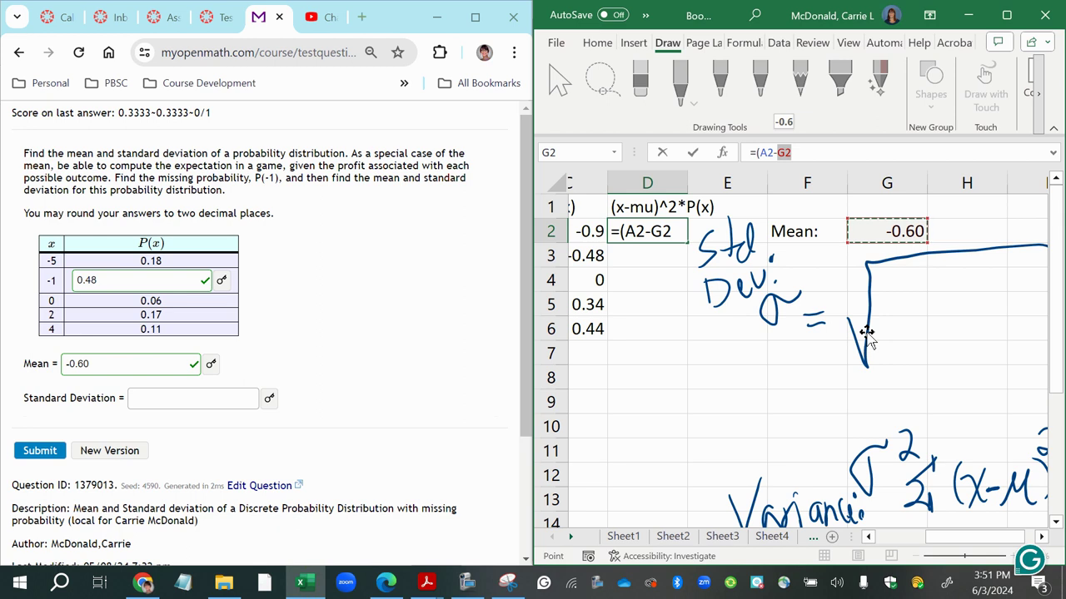
key("F4")
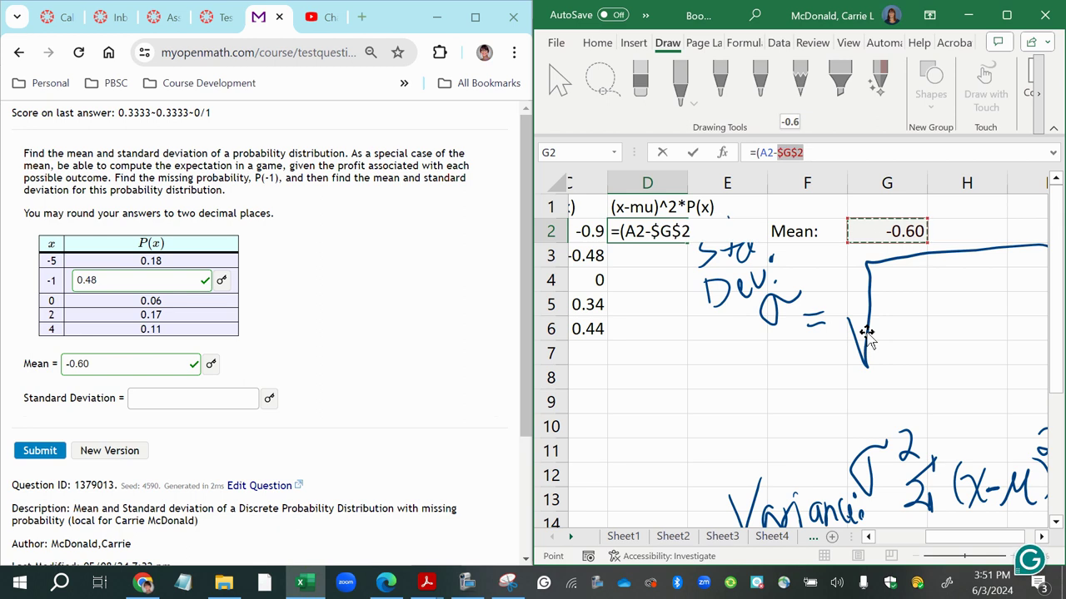
type(")^2*")
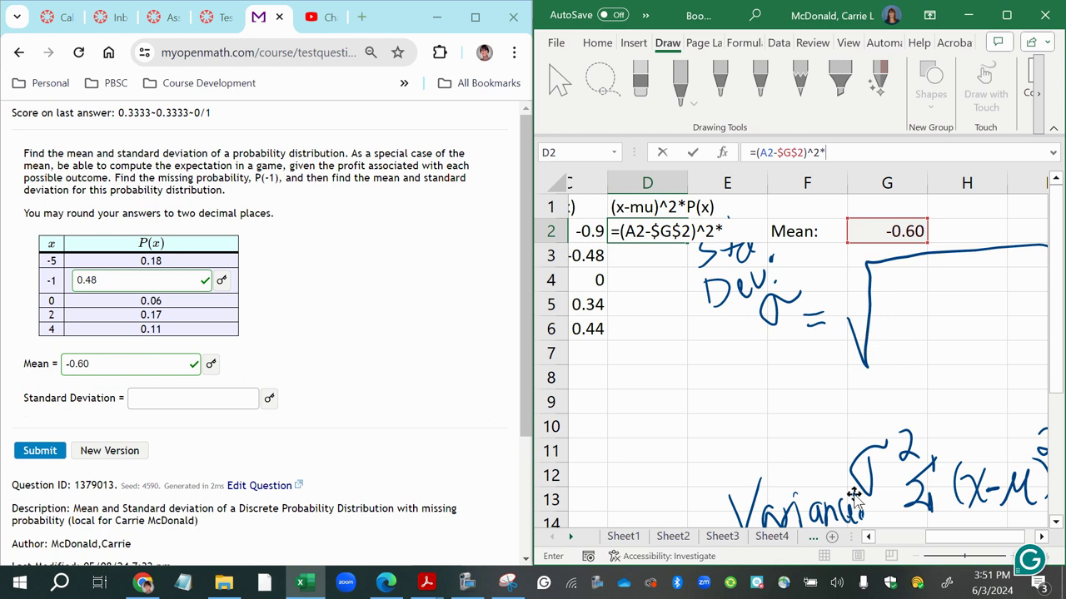
Finish D2 as =(A2-$G$2)^2*B2 and fill it down to D6 (3.4848 to 2.3276)
left_click(867, 537)
left_click(868, 537)
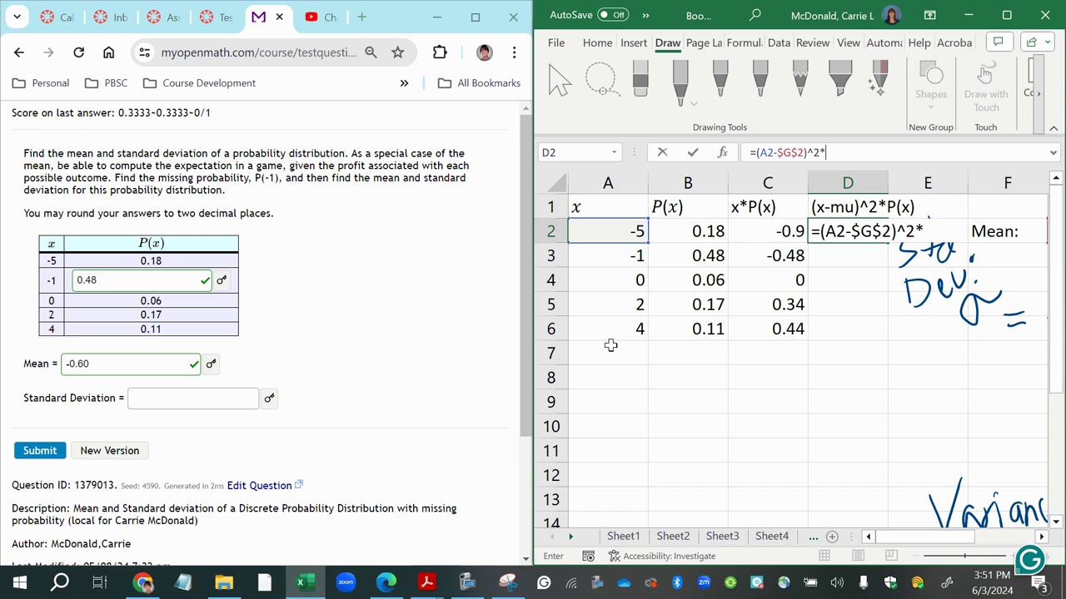
left_click(690, 234)
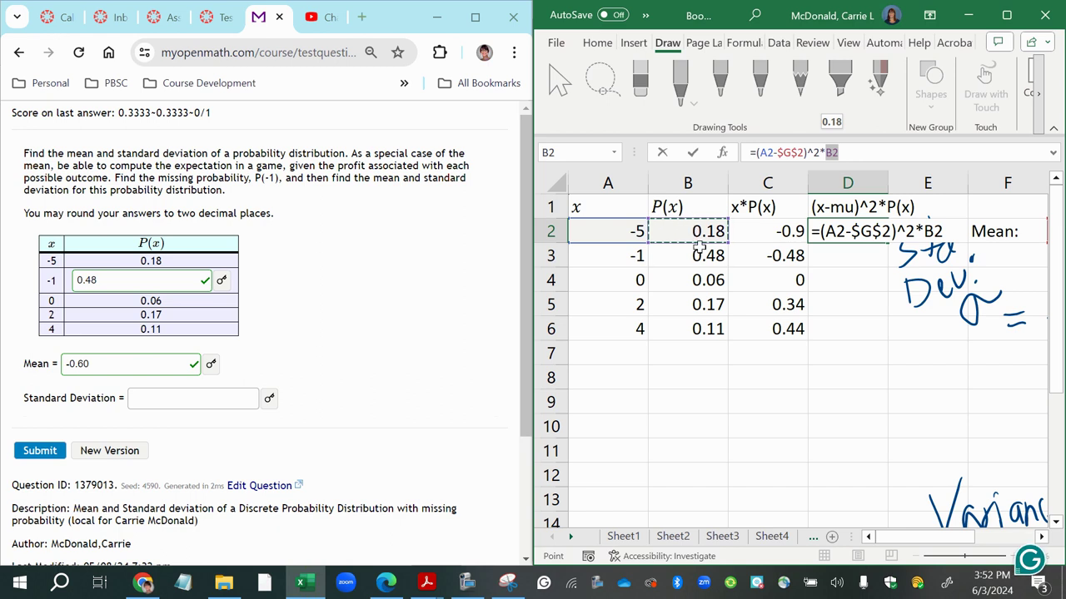
key("Return")
left_click(845, 230)
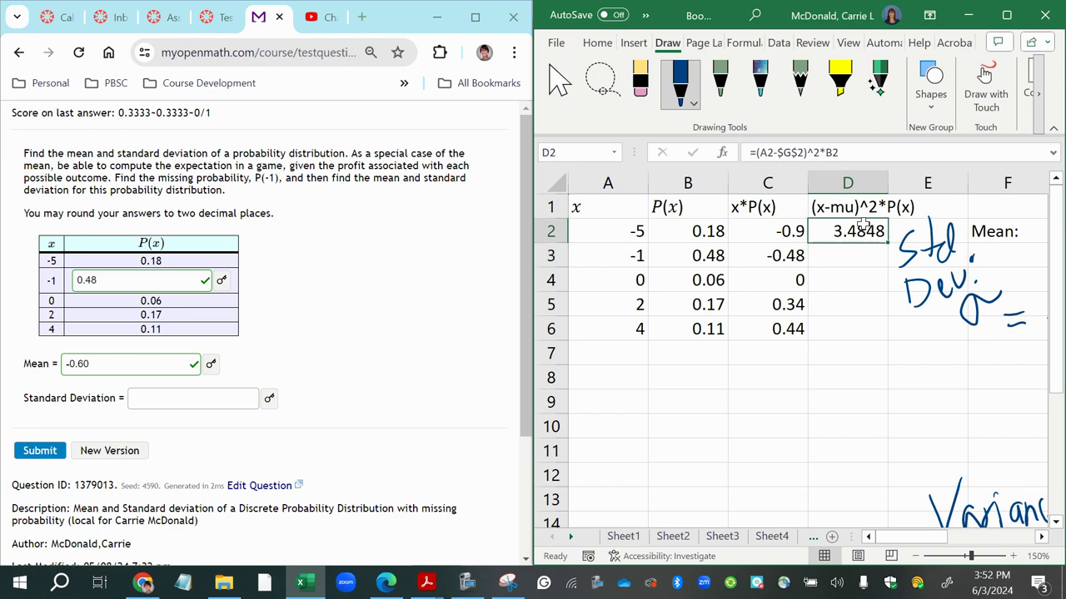
left_click_drag(889, 241, 881, 333)
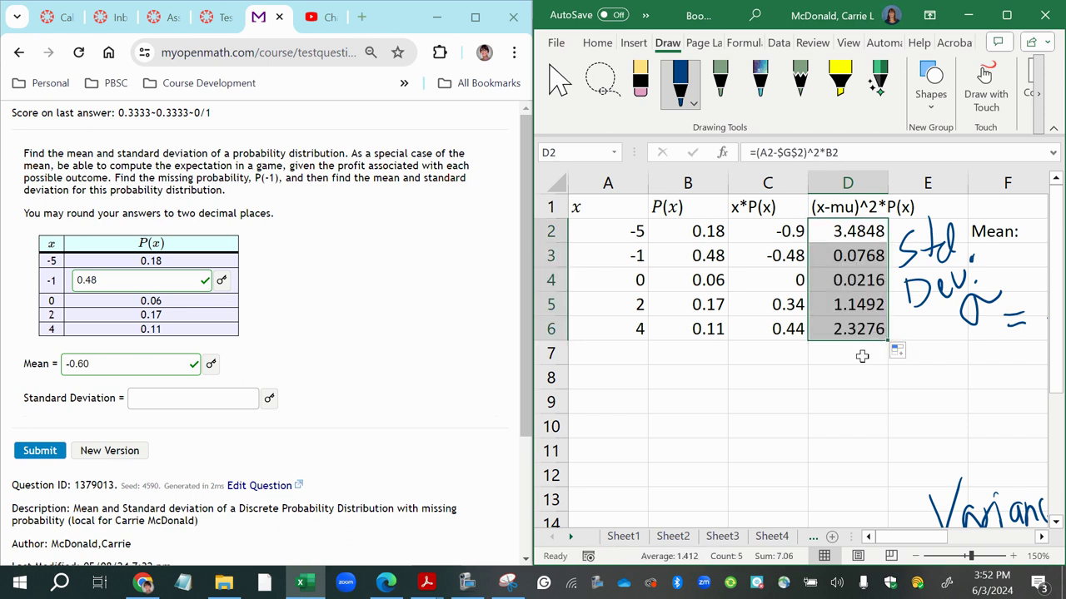
Start a =sum( formula in D7 below the squared-deviation column
left_click(862, 353)
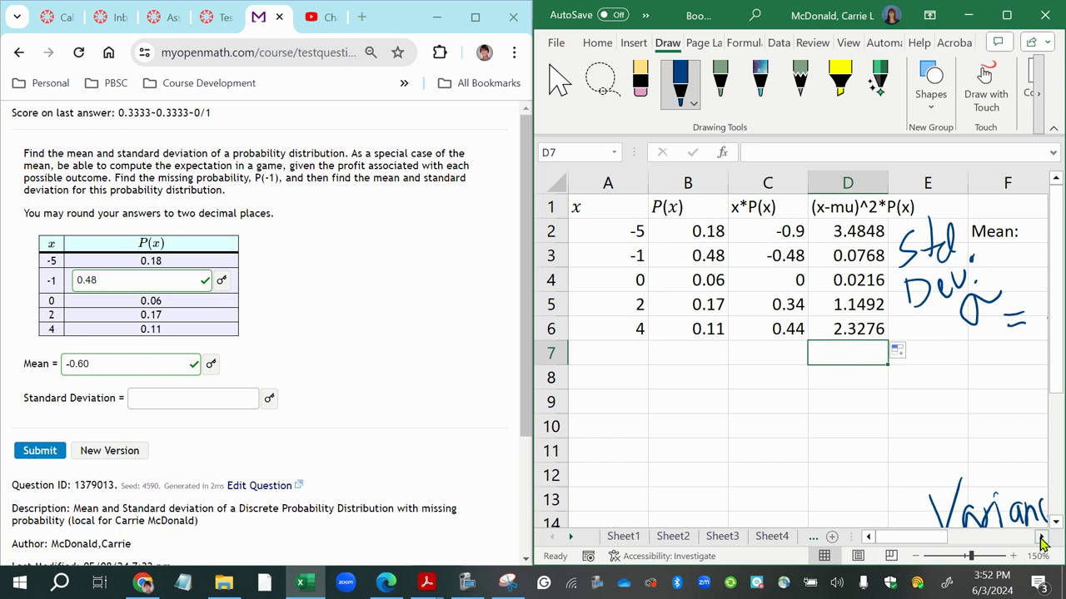
left_click(1042, 539)
left_click(1042, 539)
left_click(1042, 539)
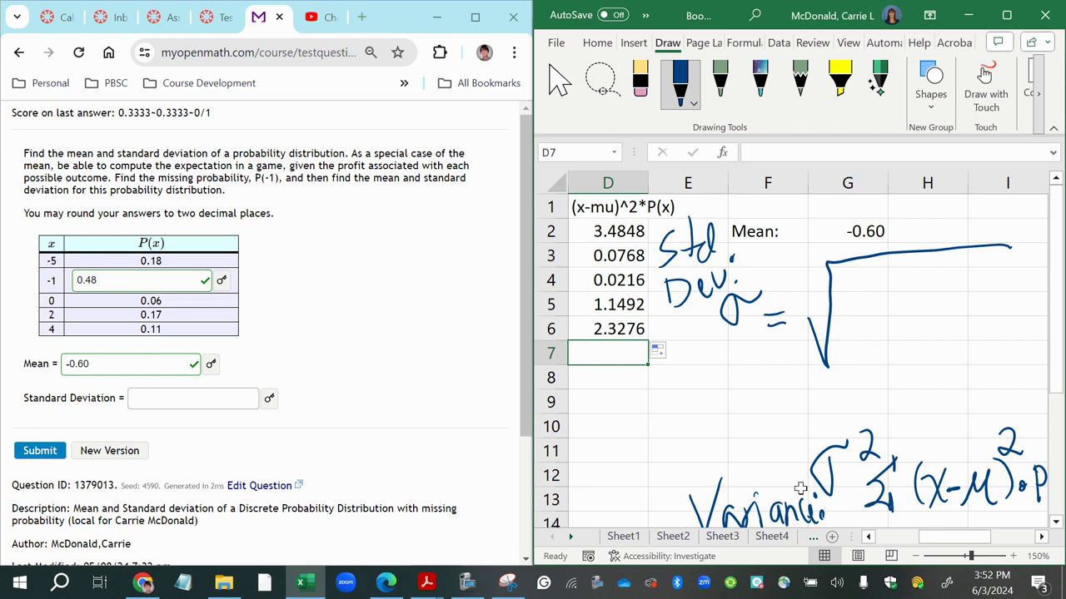
type("=sum(")
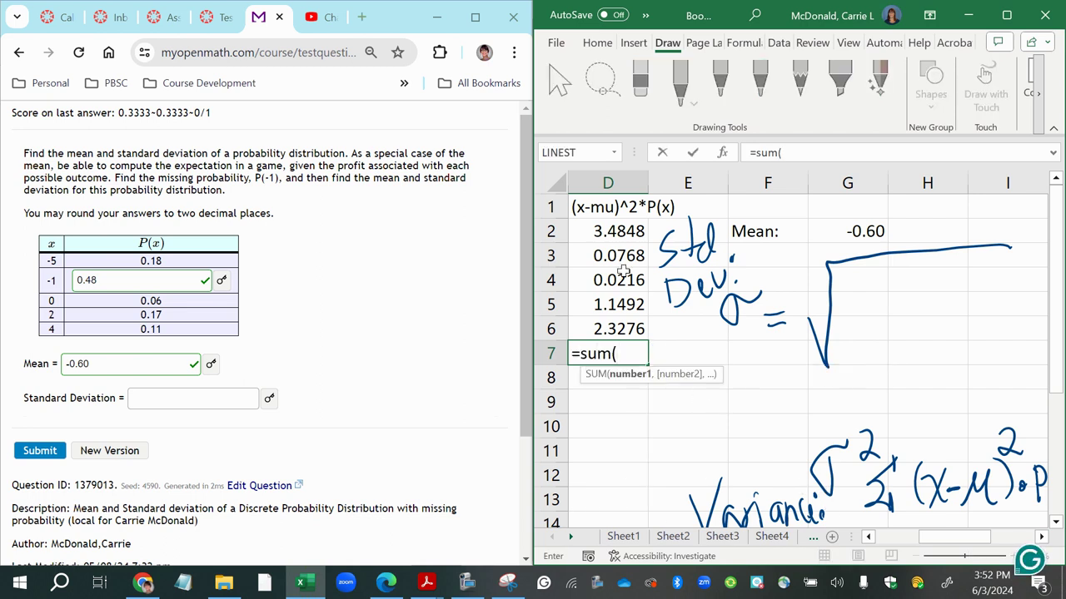
Total D2:D6 in D7, giving 7.06
left_click_drag(616, 235, 624, 322)
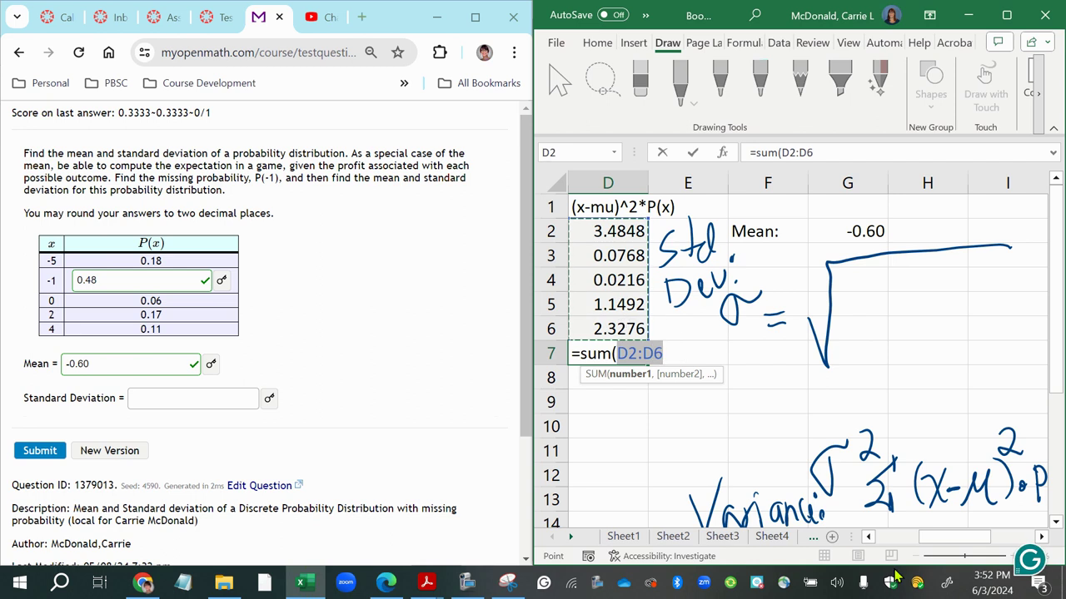
left_click(868, 537)
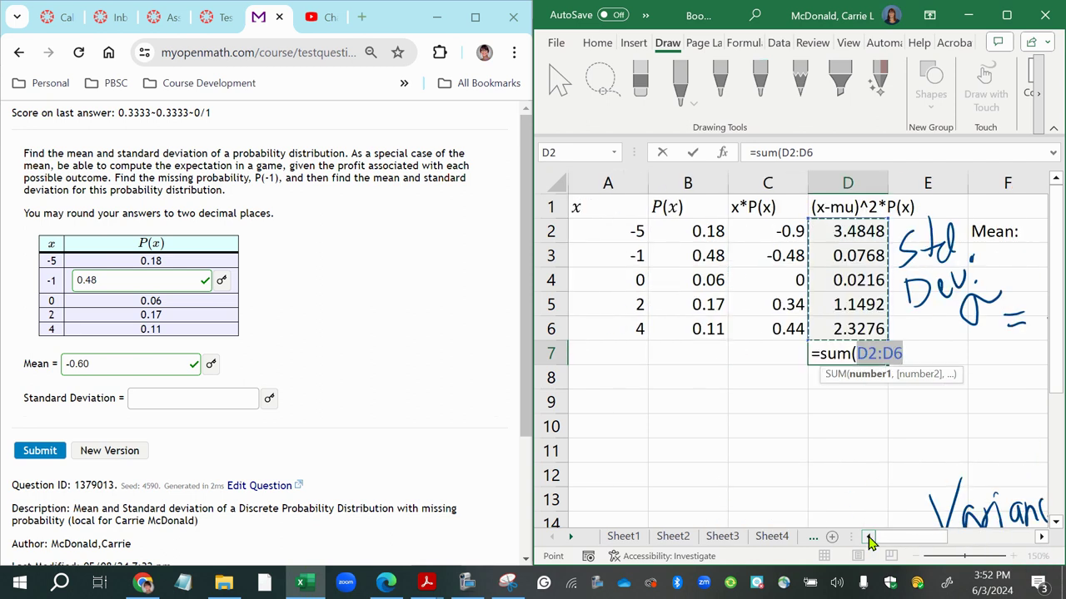
key("Return")
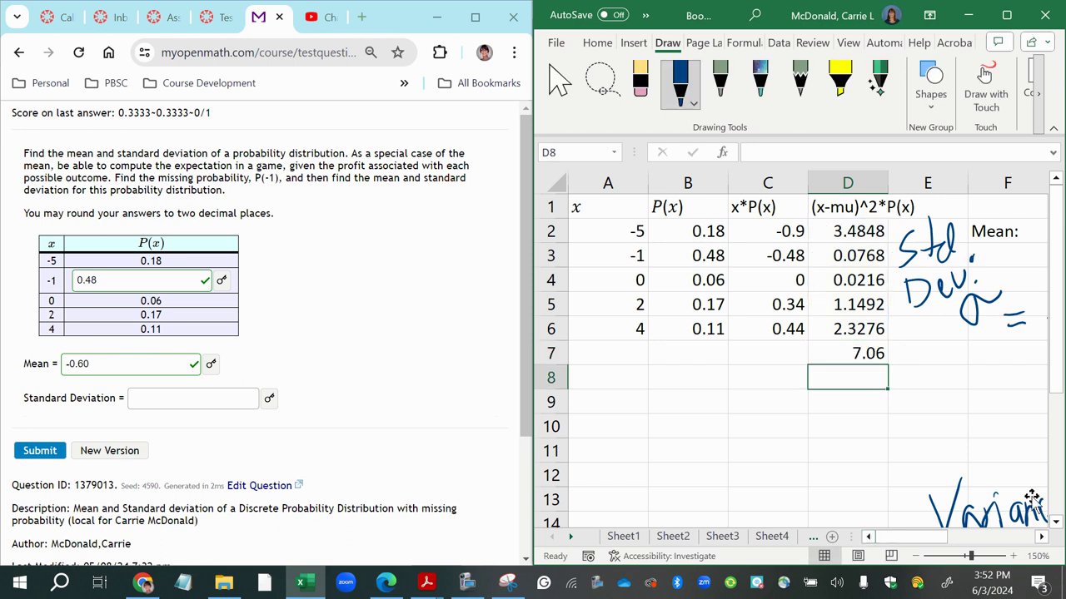
left_click(1042, 536)
left_click(1042, 536)
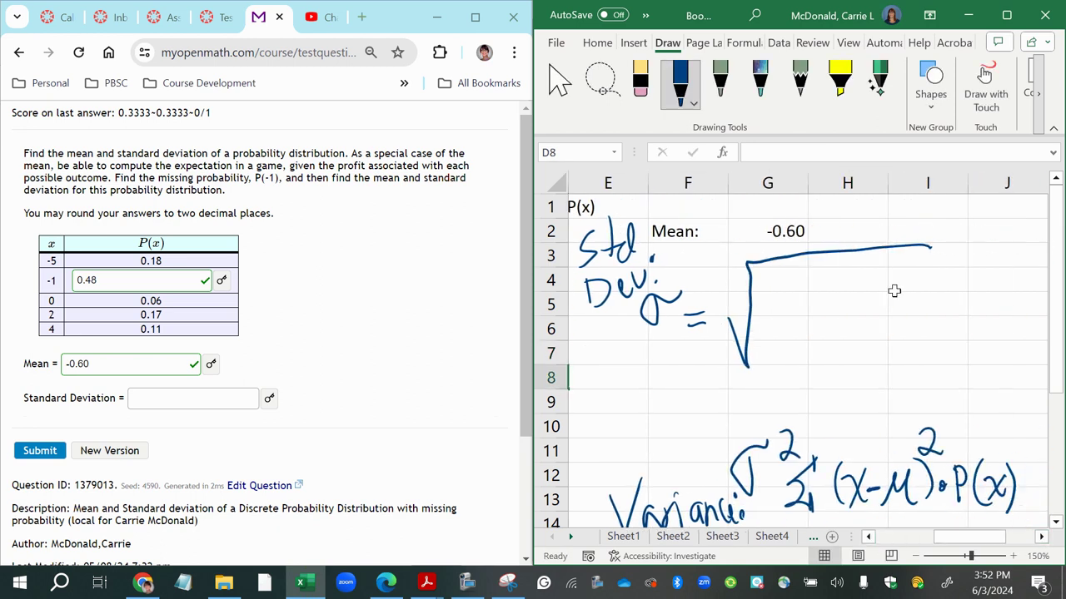
Erase the handwritten Std Dev, sigma, equals and square-root ink notes
left_click_drag(707, 235, 740, 231)
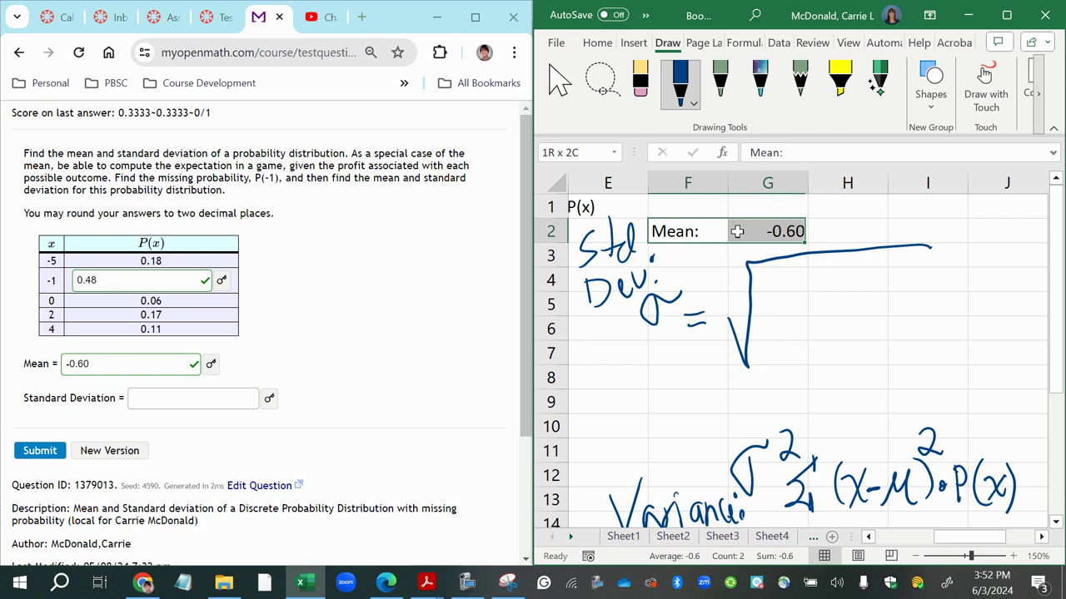
left_click(635, 265)
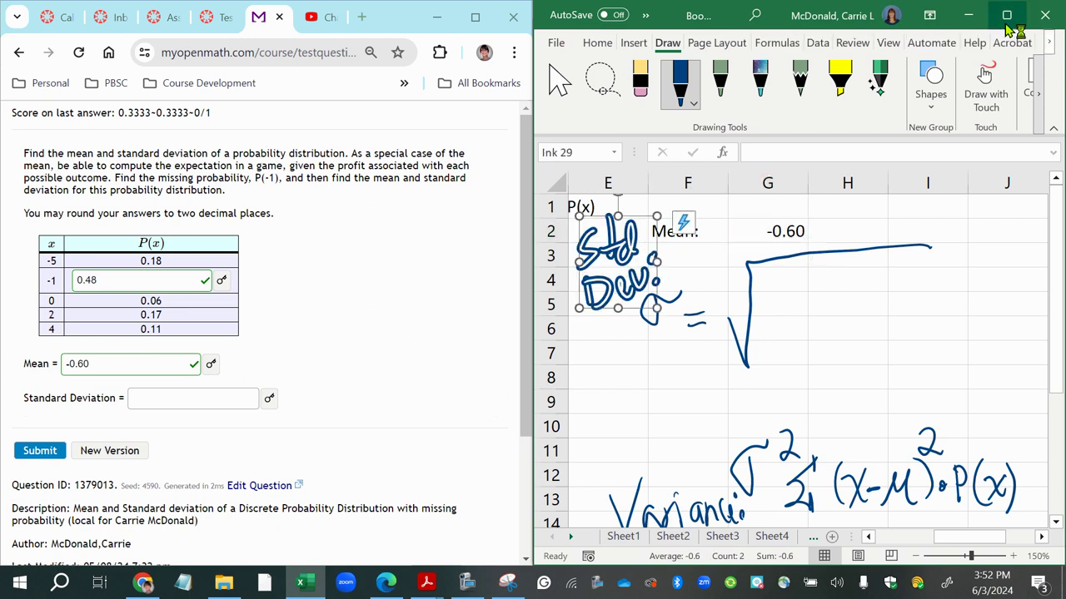
key("Delete")
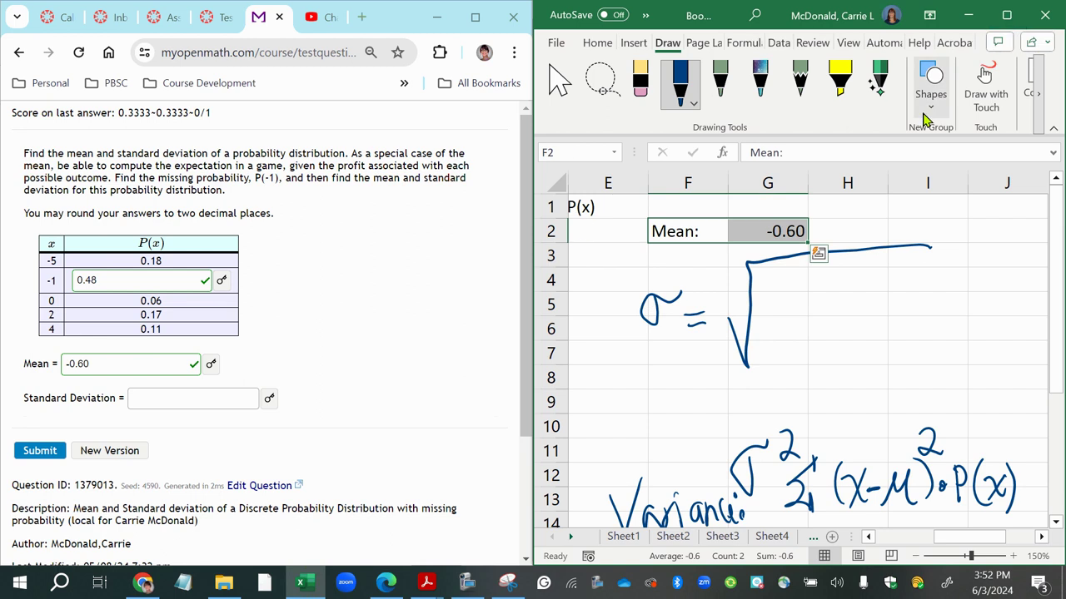
left_click(743, 314)
key("Delete")
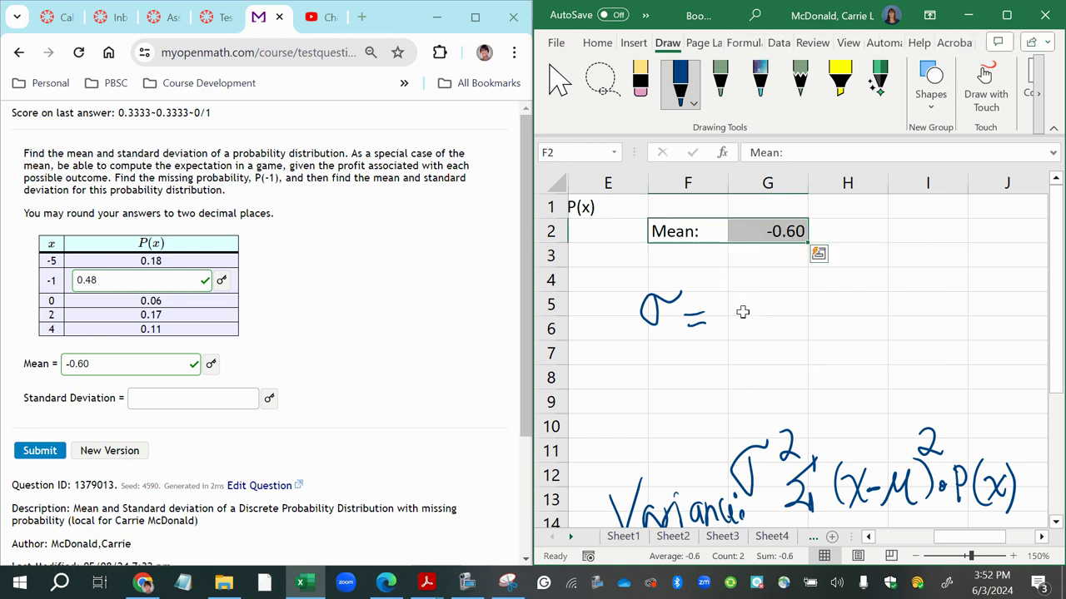
left_click(703, 329)
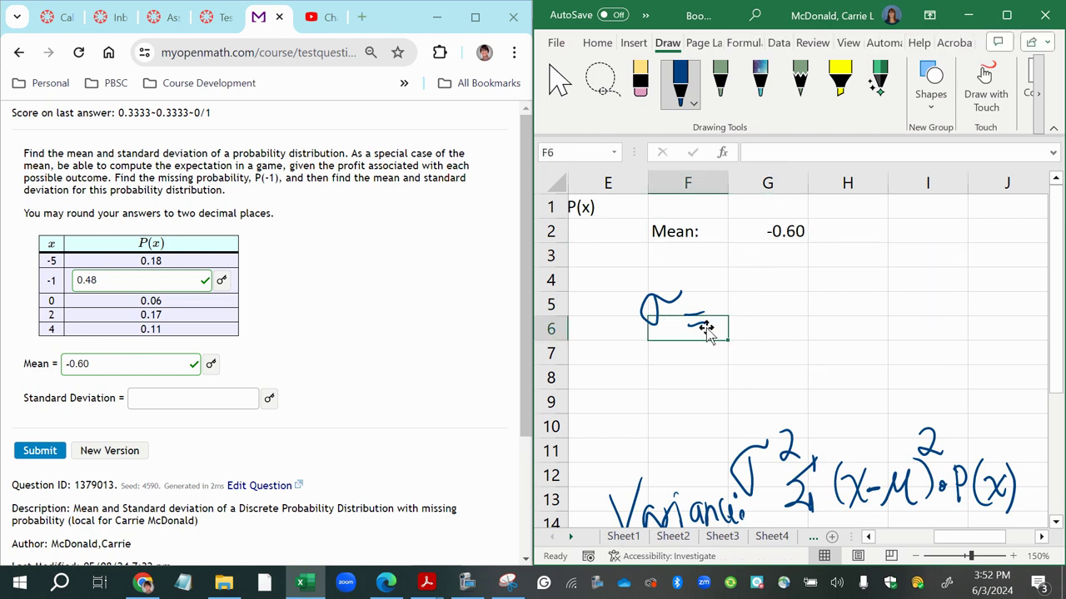
left_click(666, 301)
key("Delete")
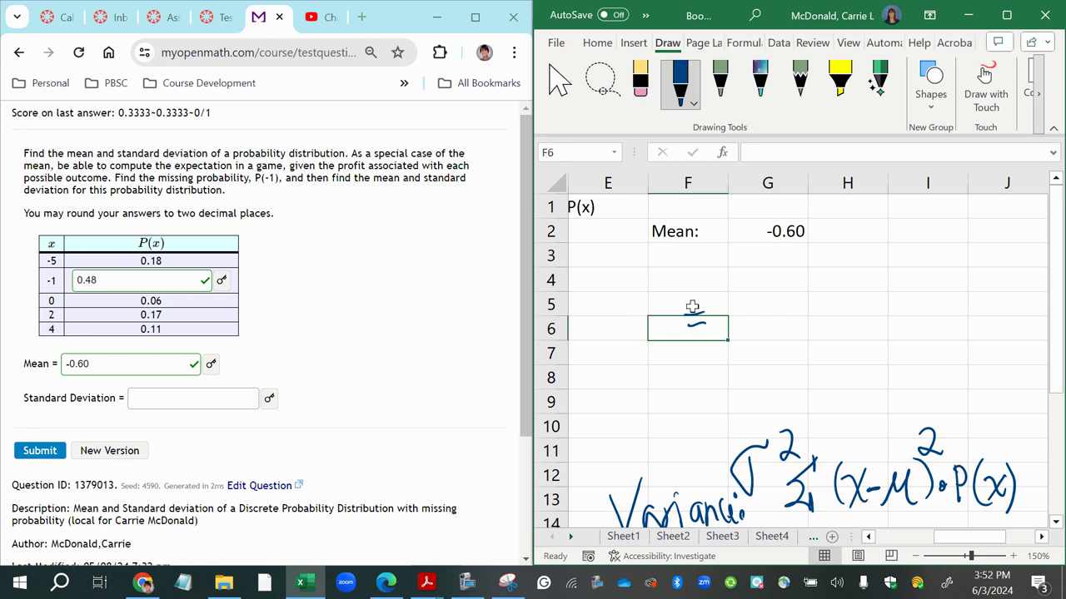
left_click(695, 320)
key("Delete")
Label F3 'Variance:' below the Mean label
left_click(698, 256)
type("Variance;")
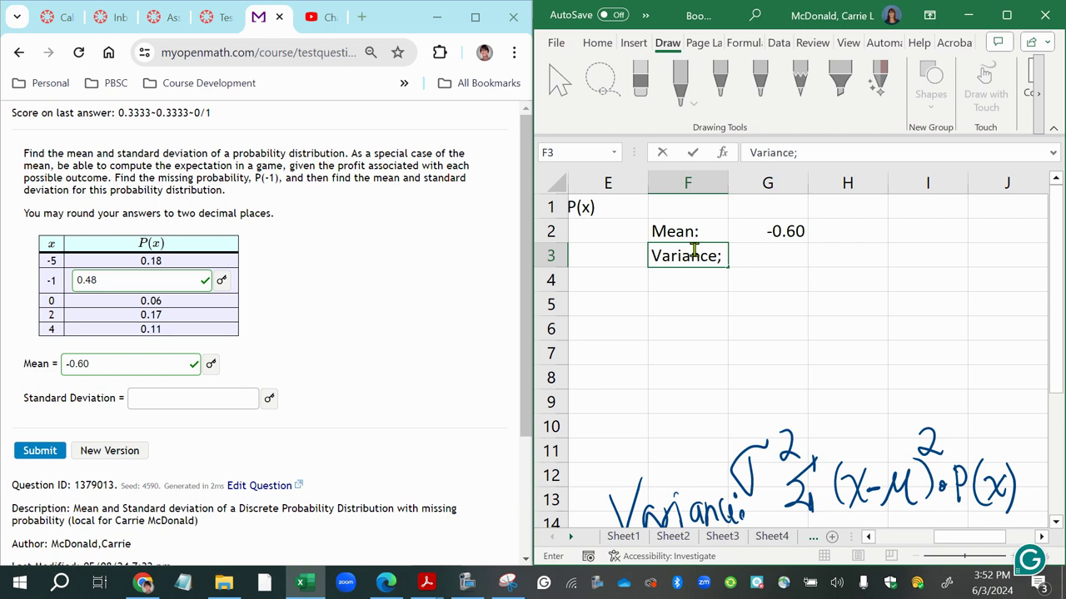
key("Tab")
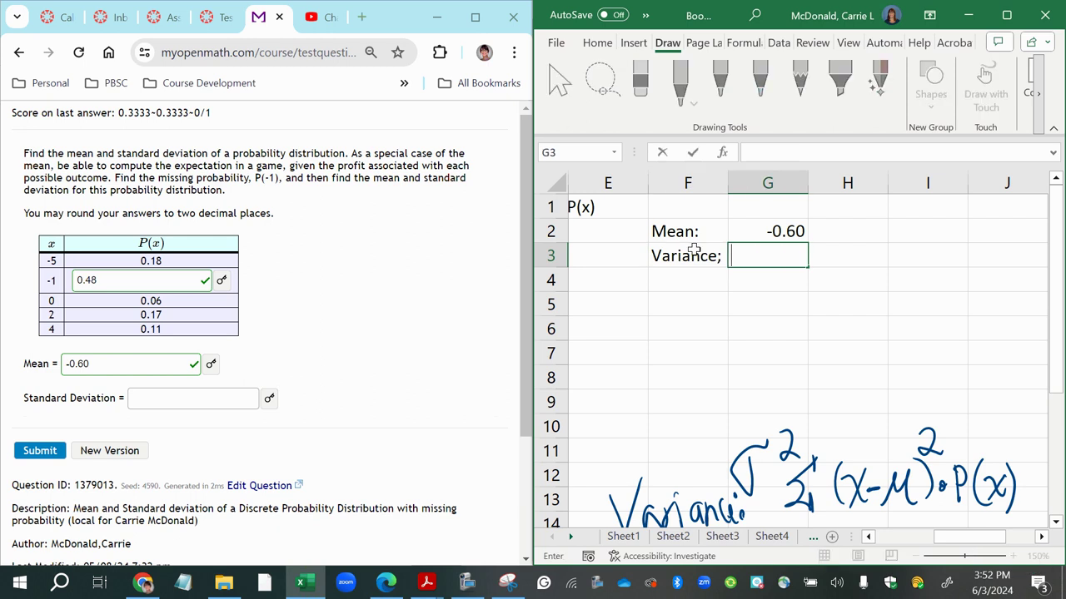
left_click(698, 253)
double_click(717, 256)
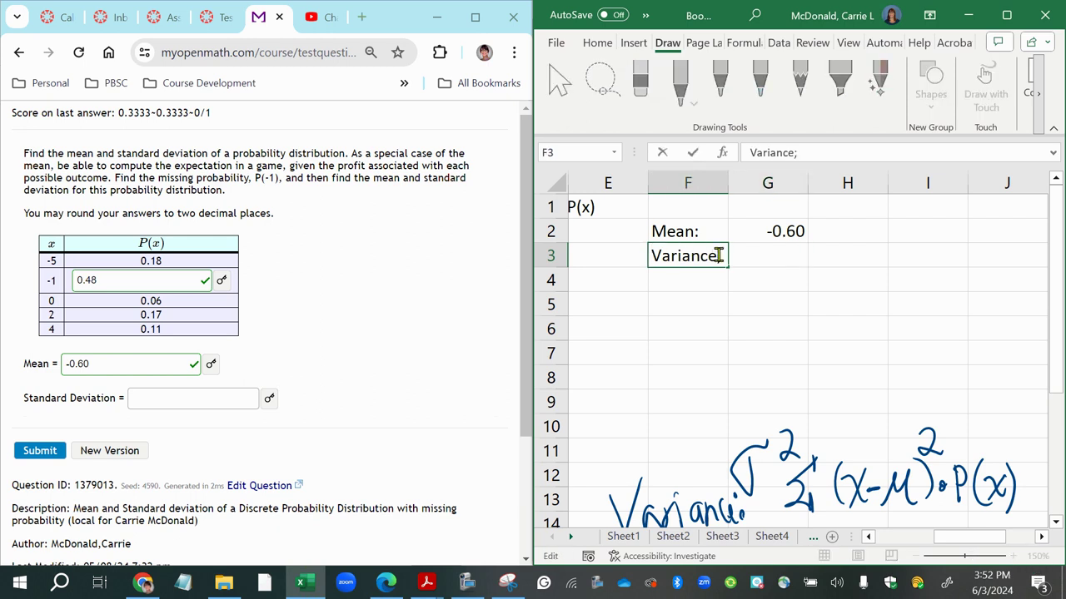
key("BackSpace")
type(":")
left_click(721, 296)
Set G3 to =D7 so Variance shows 7.06, and bold the D7 total
left_click(760, 262)
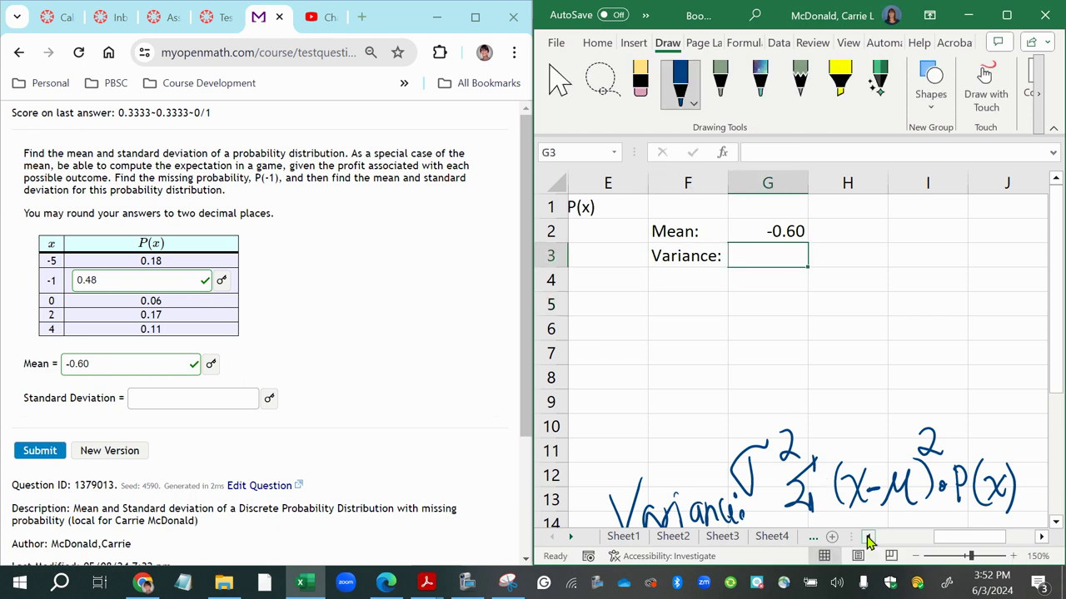
scroll(865, 537, "left", 3)
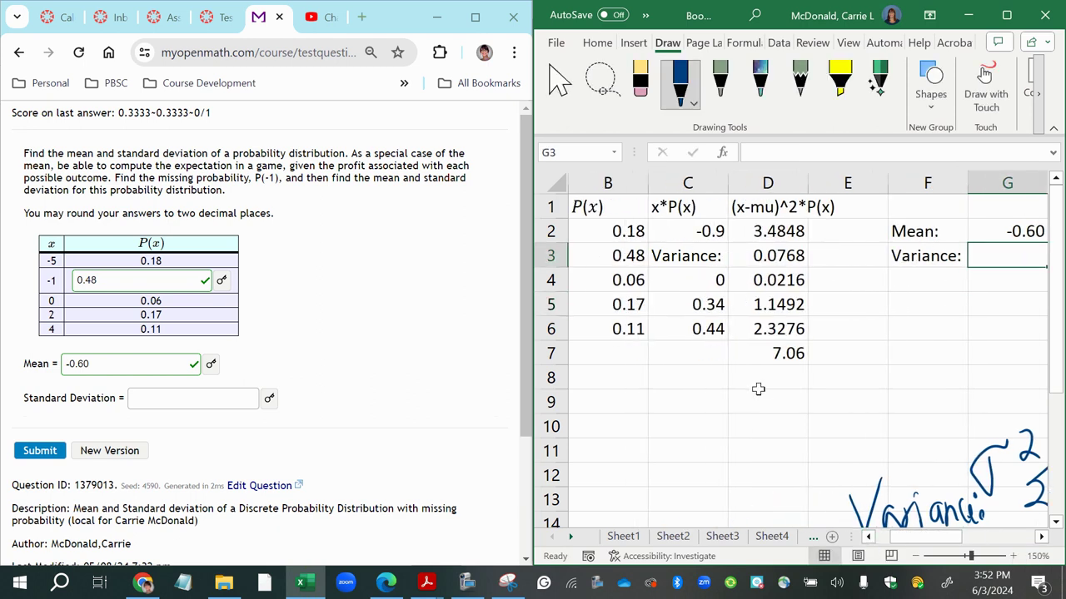
type("=")
left_click(725, 446)
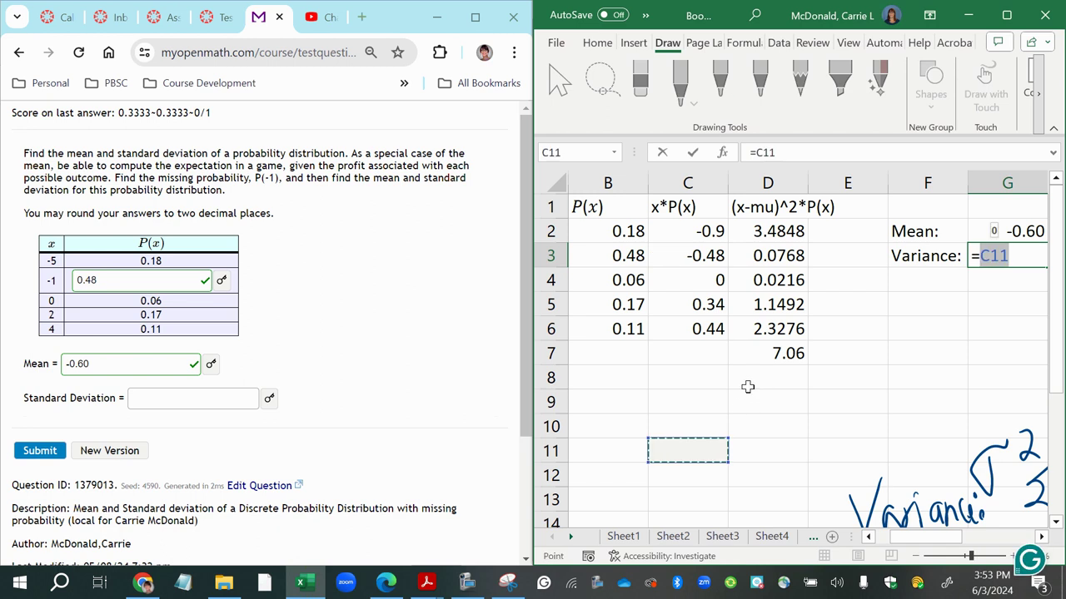
left_click(742, 358)
key("Return")
left_click(768, 230)
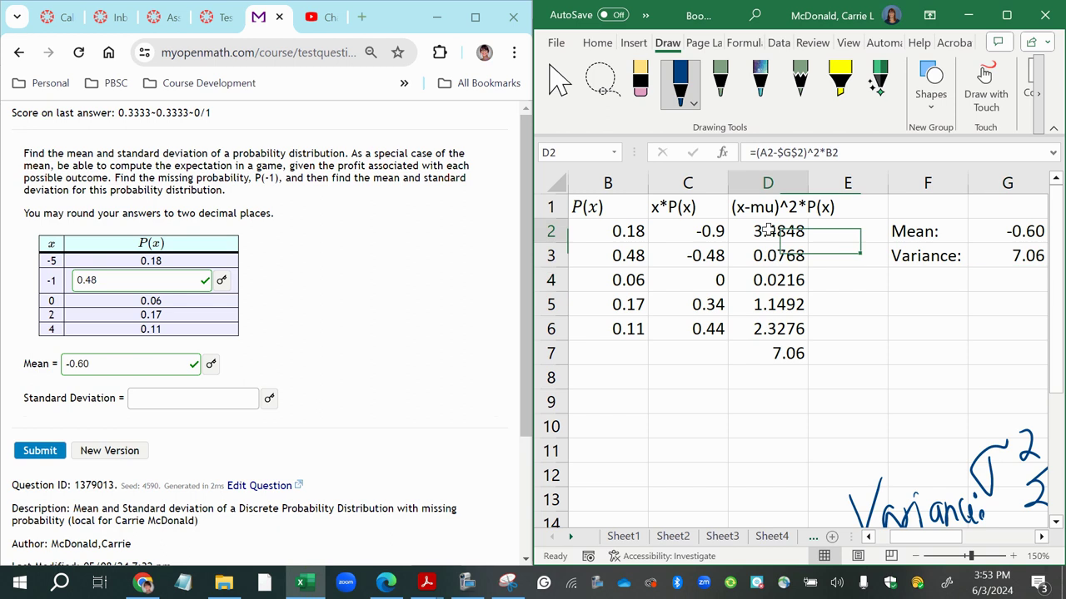
left_click_drag(768, 250, 778, 336)
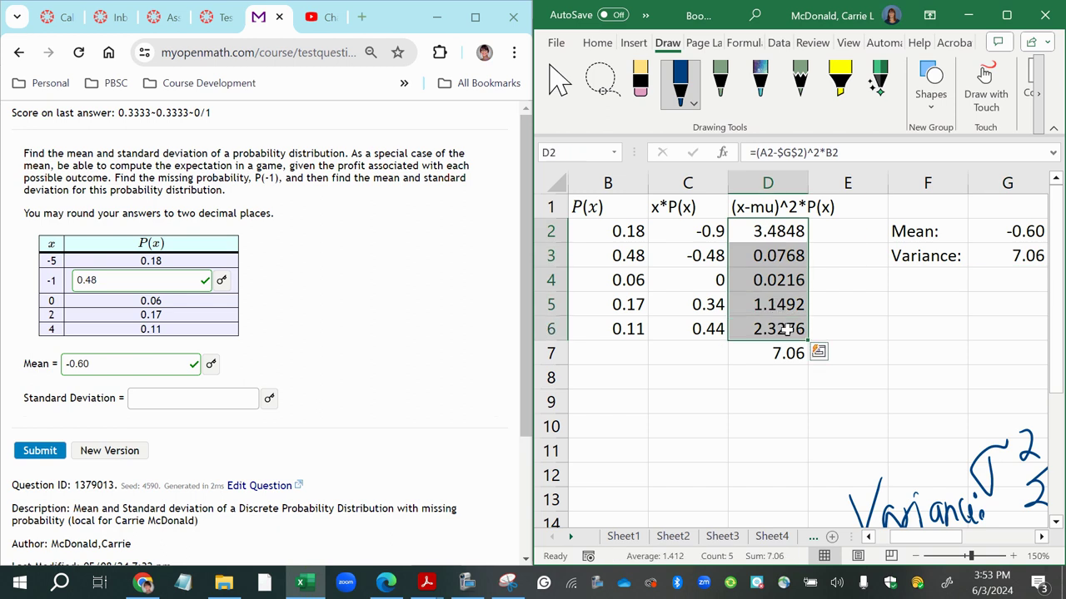
left_click(783, 352)
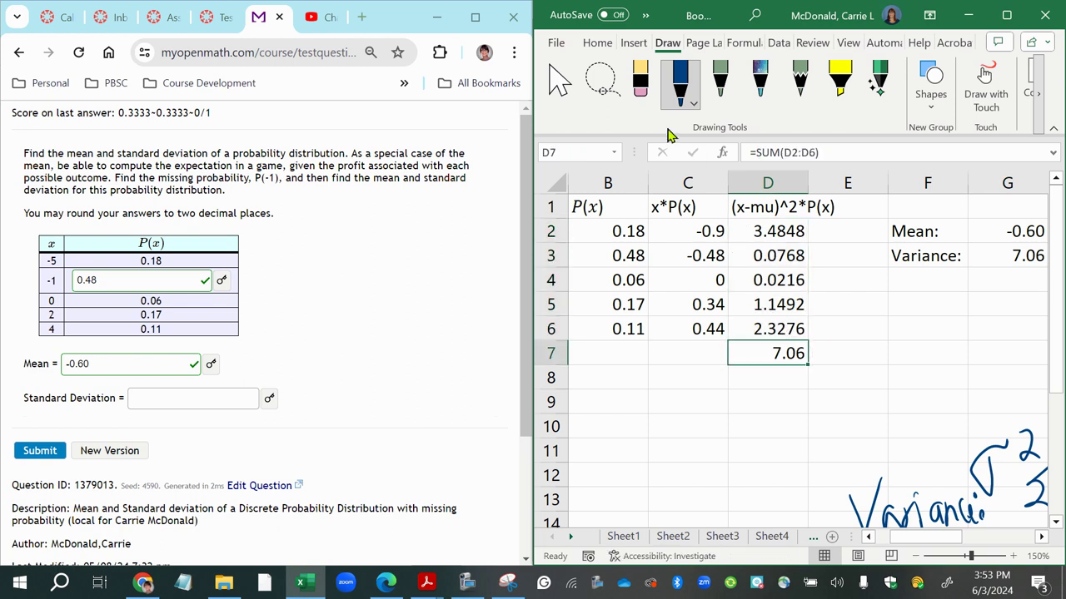
key("ctrl+b")
Add a 'Std.Dev.:' label in F4 with =SQRT(G3) in G4, giving 2.65707
left_click(934, 279)
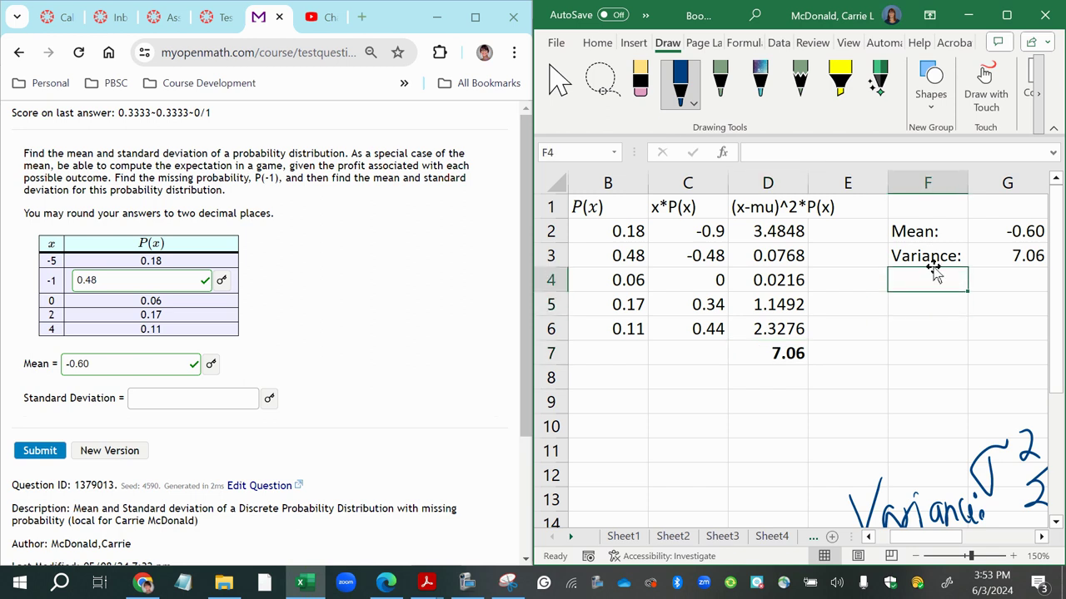
type("Std.Dev.:")
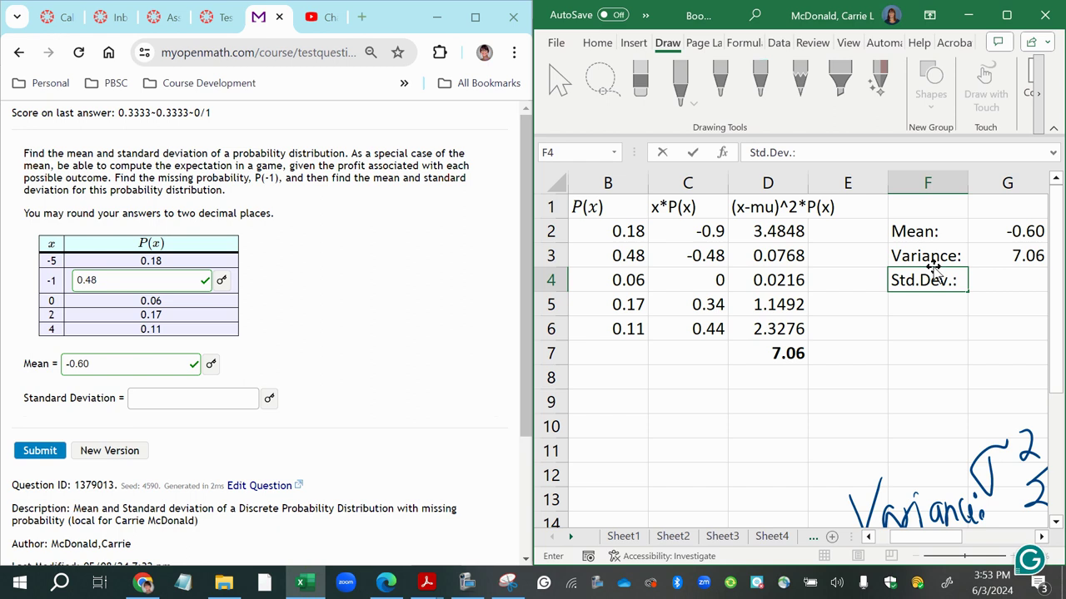
key("Tab")
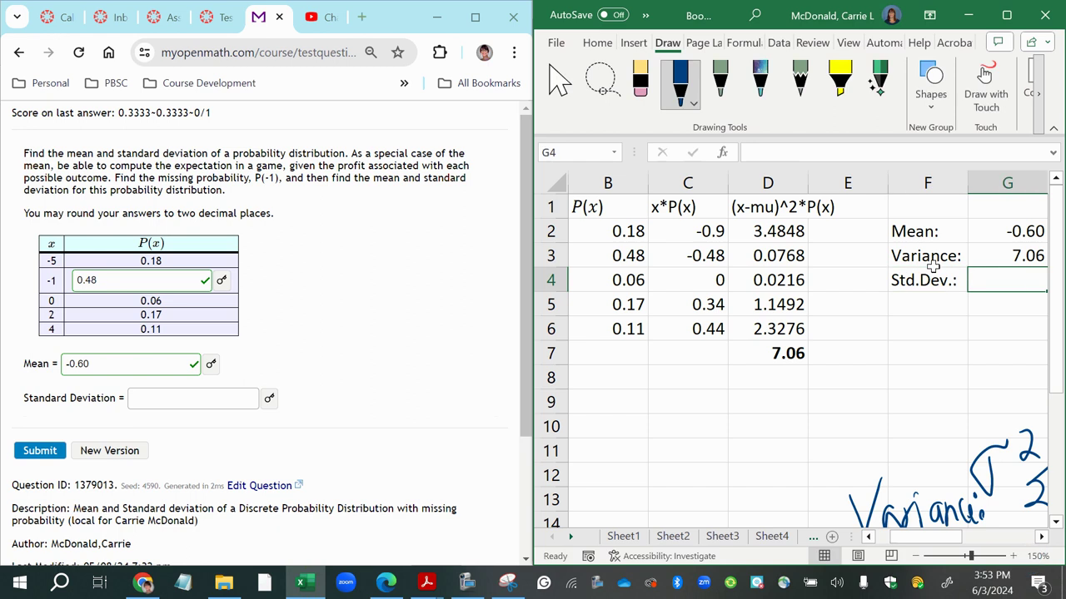
type("=sqrt")
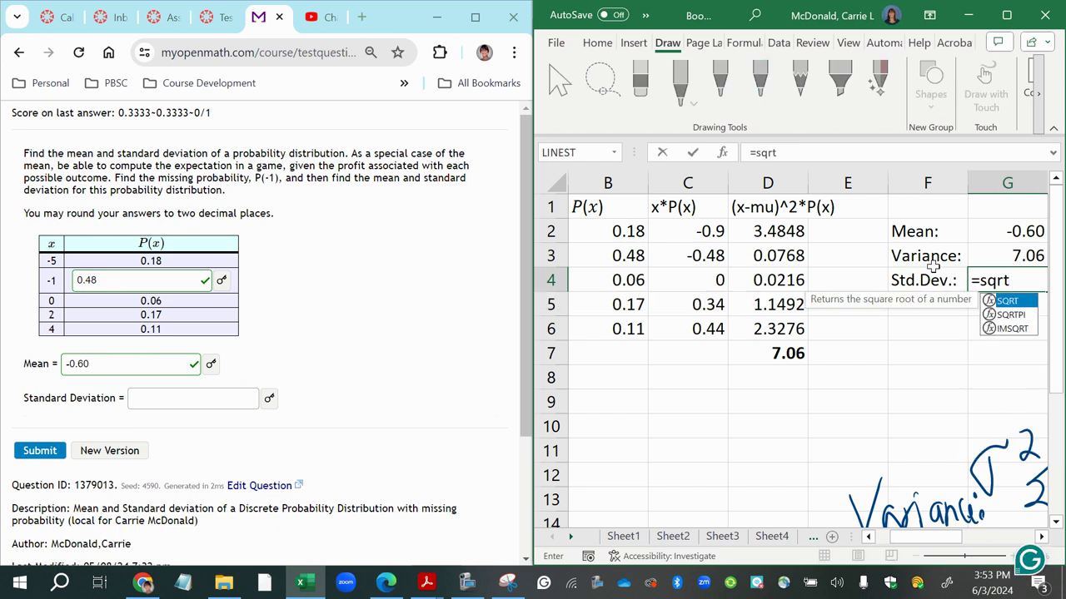
type("(")
left_click(1007, 253)
key("Return")
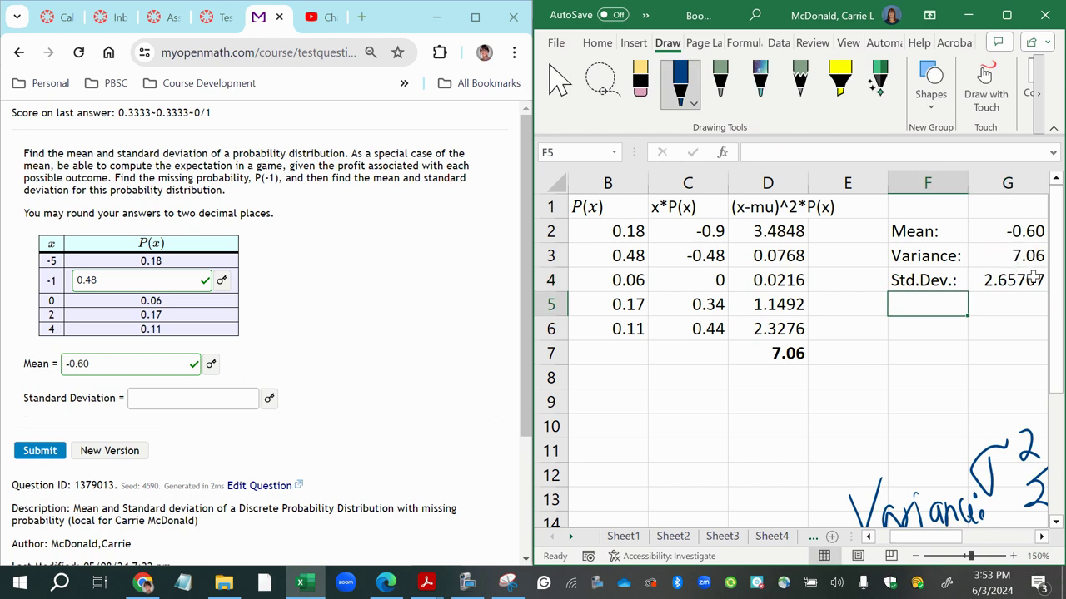
Copy G4's standard deviation into MyOpenMath's Standard Deviation answer box
left_click(1032, 280)
key("ctrl+c")
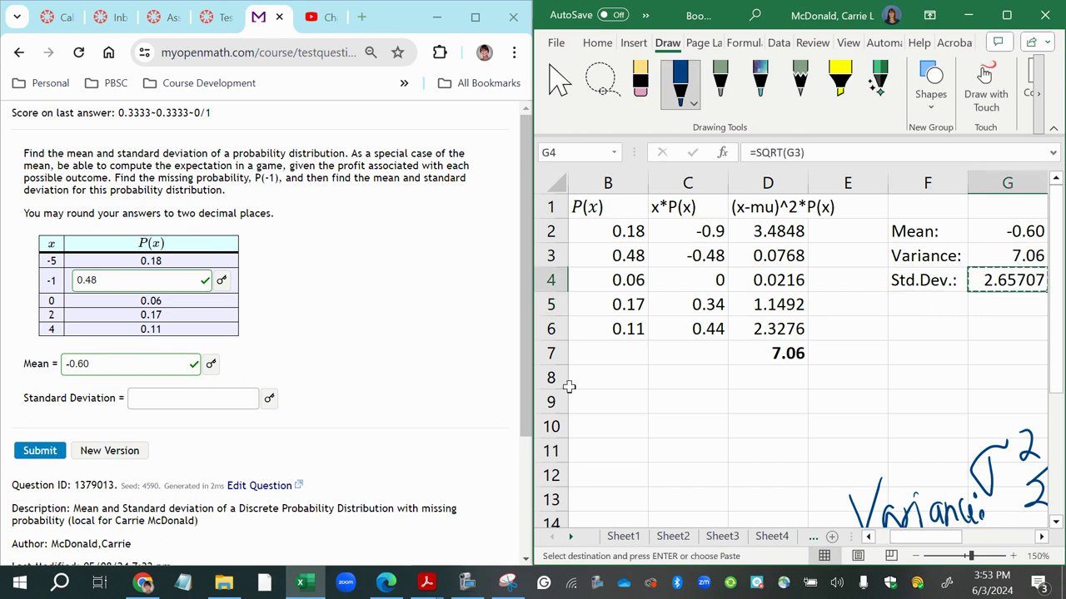
left_click(236, 397)
key("ctrl+v")
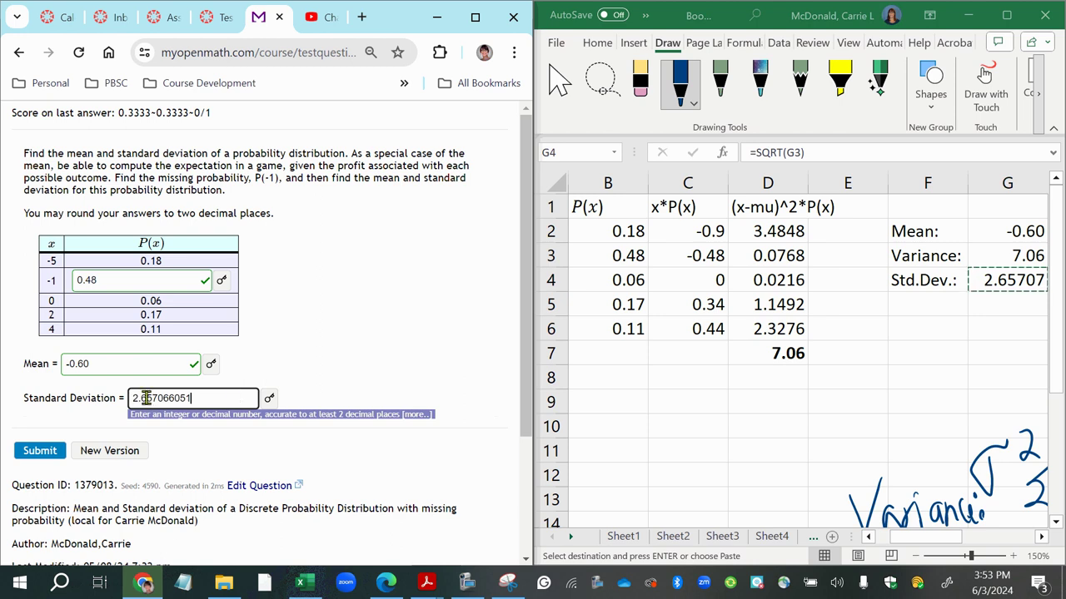
Review the two-decimal rounding note and submit 2.657066051 as the standard deviation
left_click_drag(146, 398, 209, 402)
left_click(25, 216)
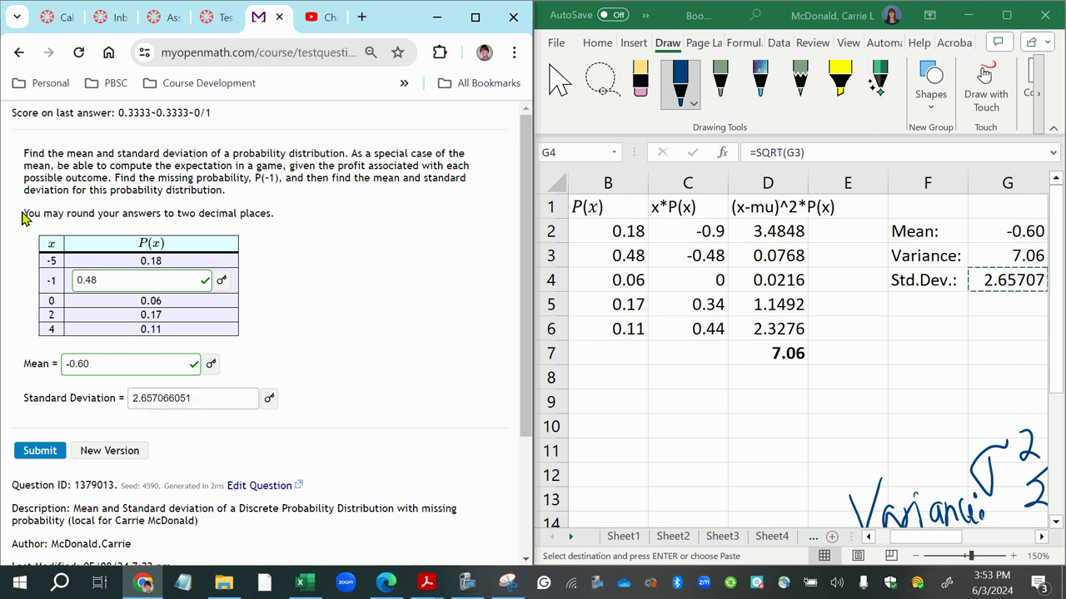
left_click_drag(24, 214, 276, 231)
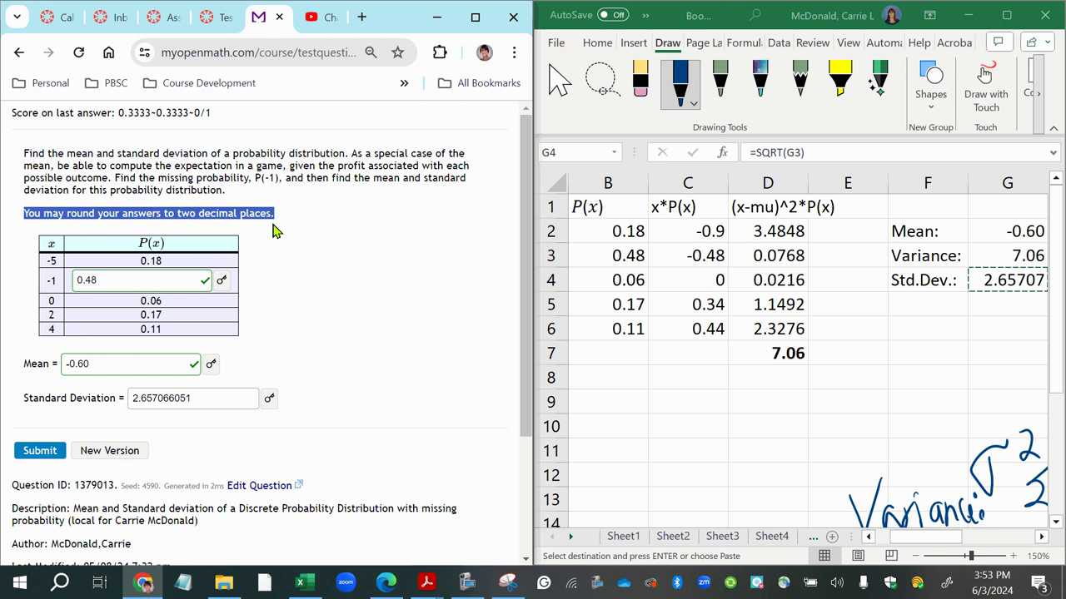
left_click(199, 398)
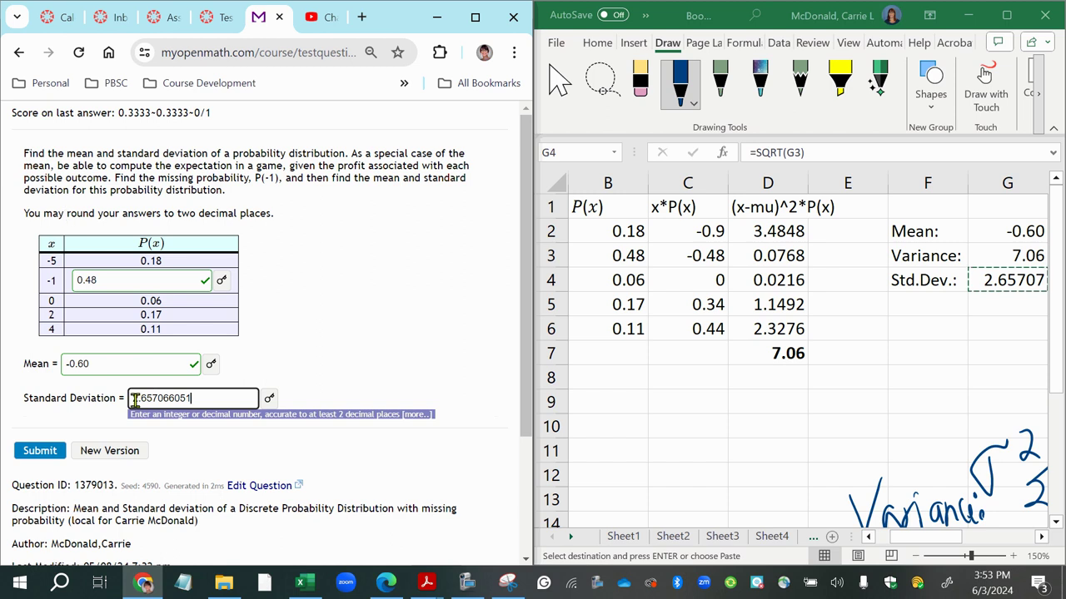
left_click_drag(145, 399, 210, 409)
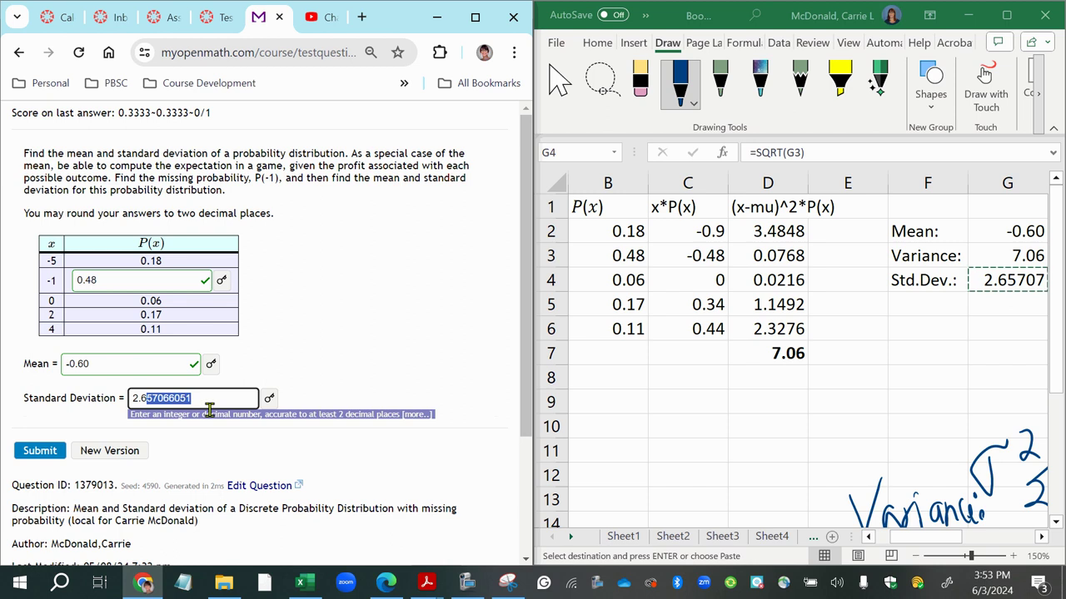
key("Return")
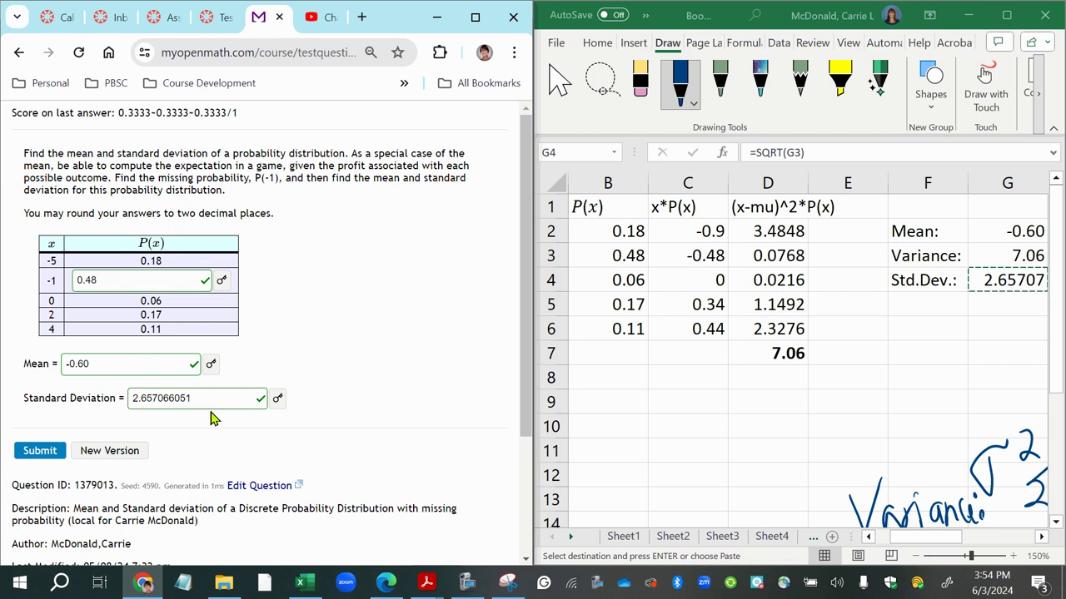
Round the Standard Deviation answer to 2.66 and confirm it stays correct
left_click_drag(213, 397, 144, 397)
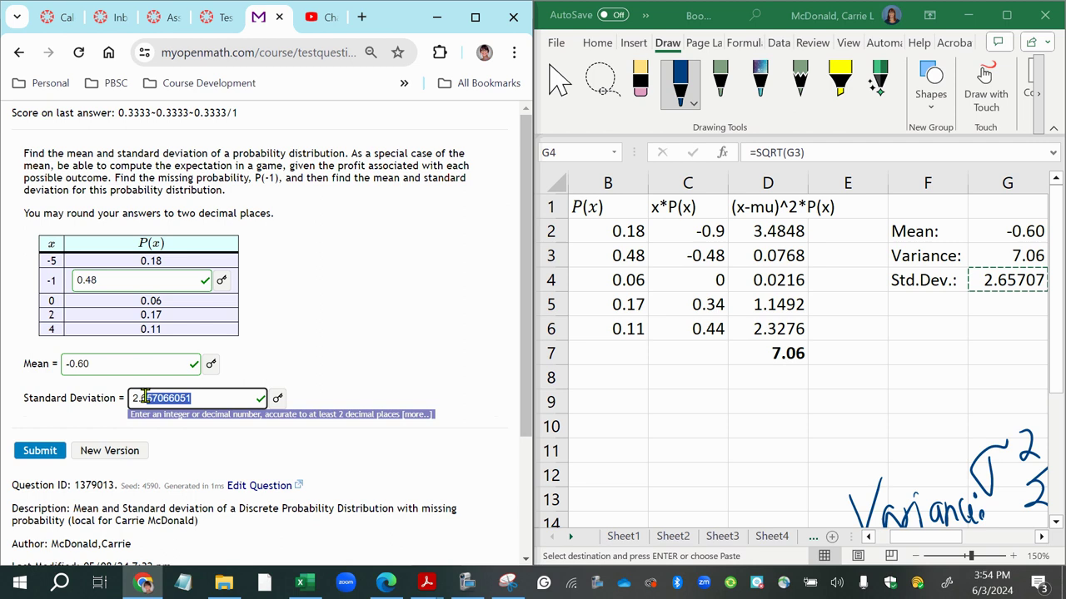
type("66")
left_click(495, 371)
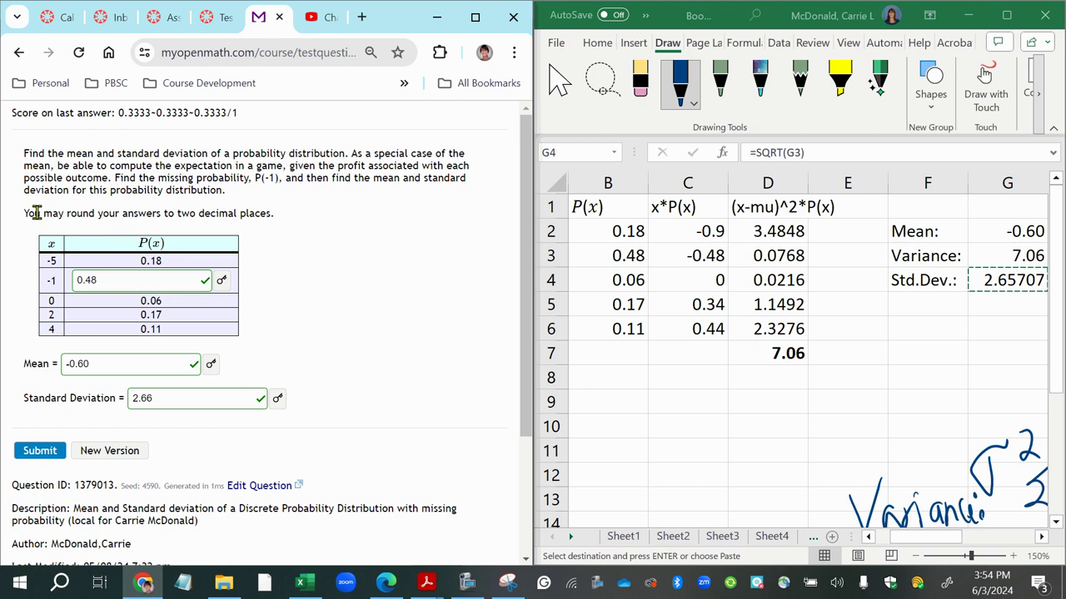
left_click_drag(24, 214, 283, 227)
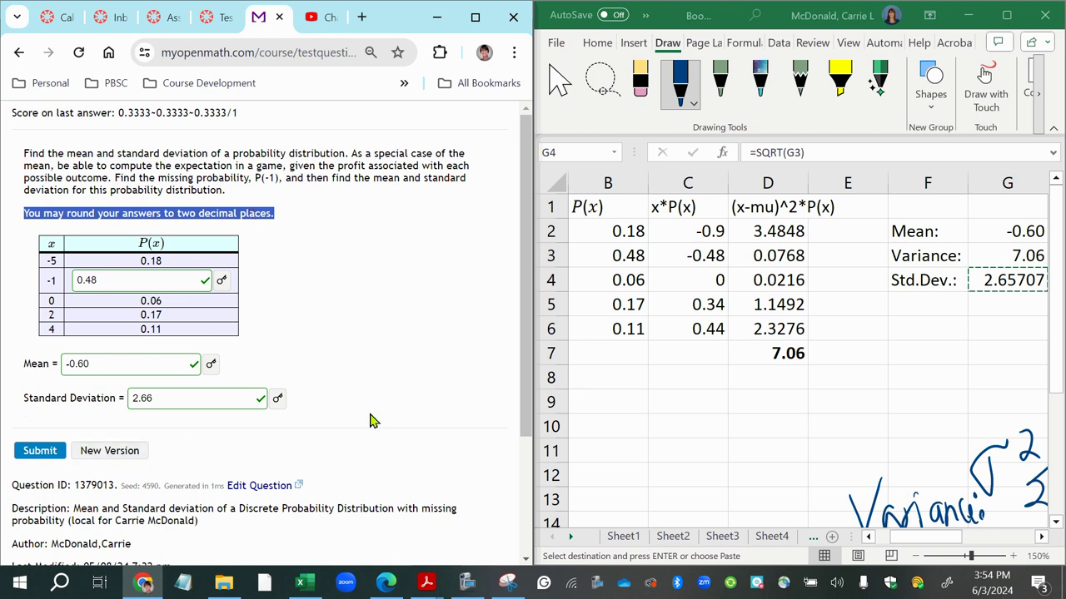
left_click(725, 375)
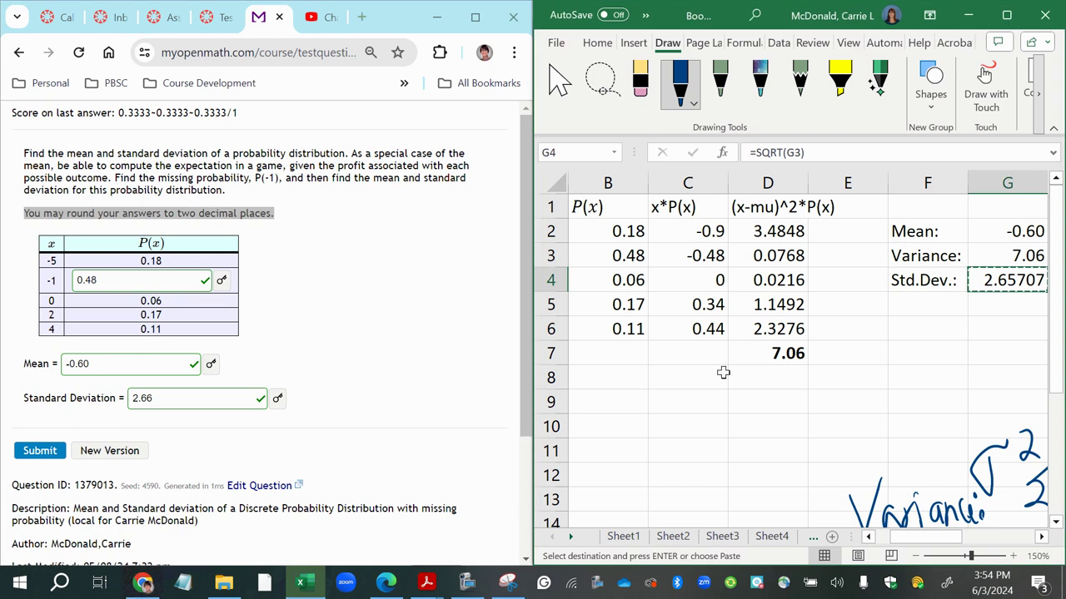
left_click(466, 583)
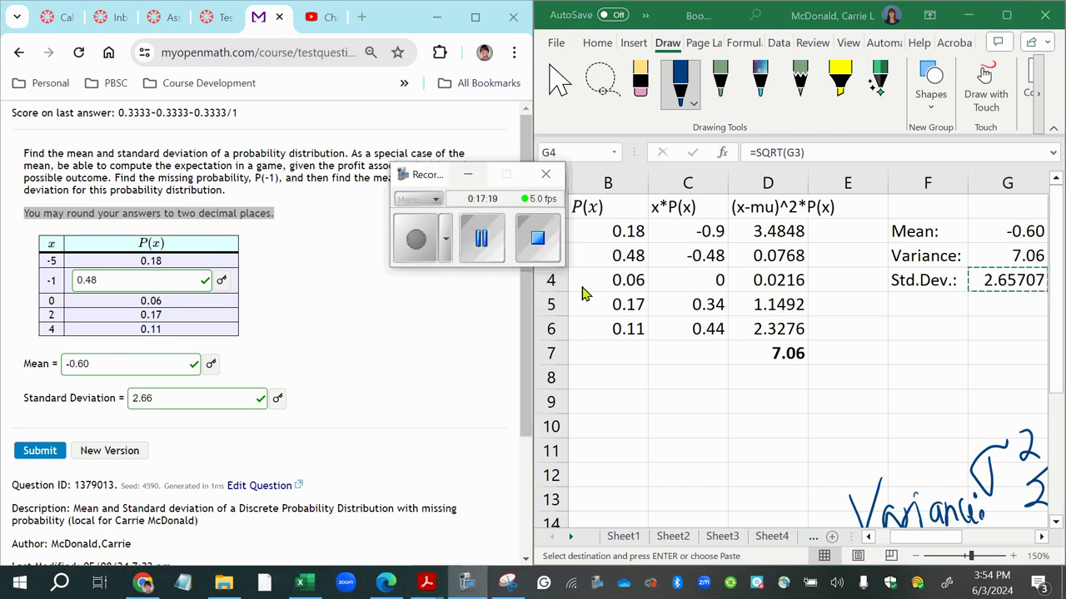
left_click(677, 229)
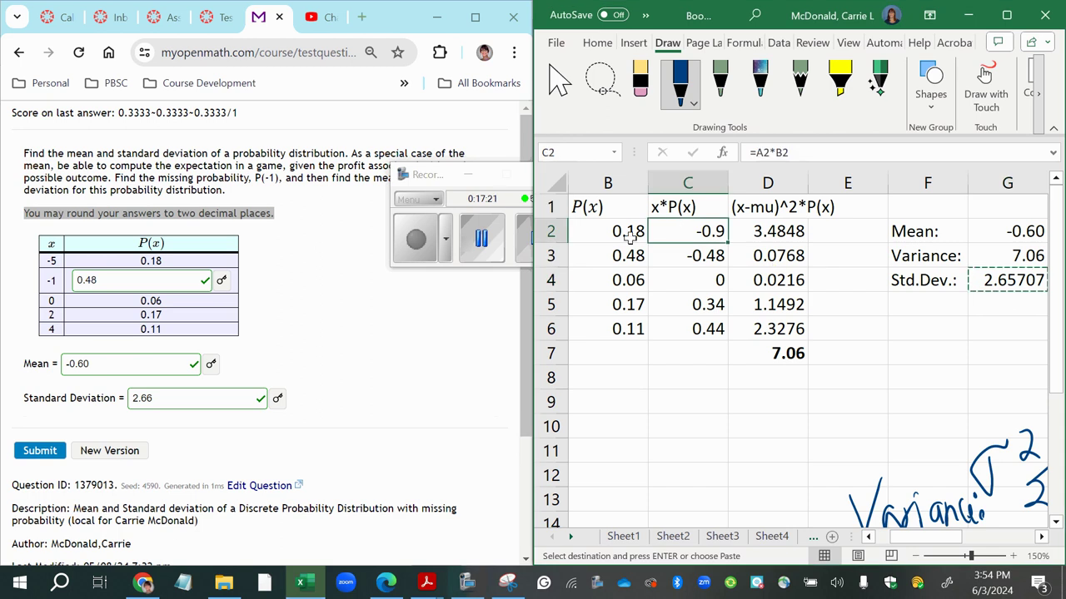
left_click(606, 236)
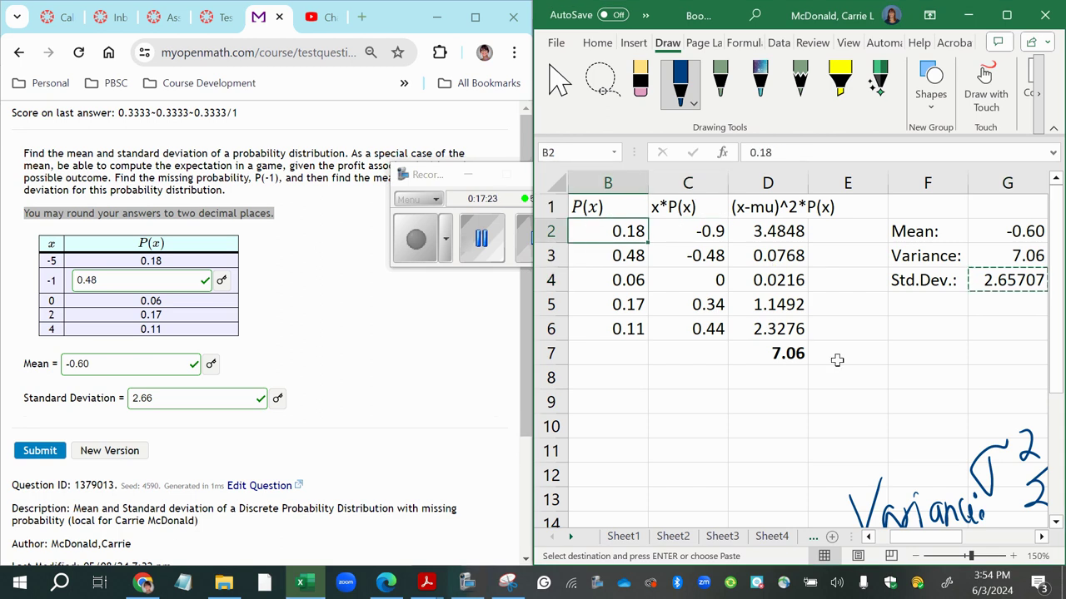